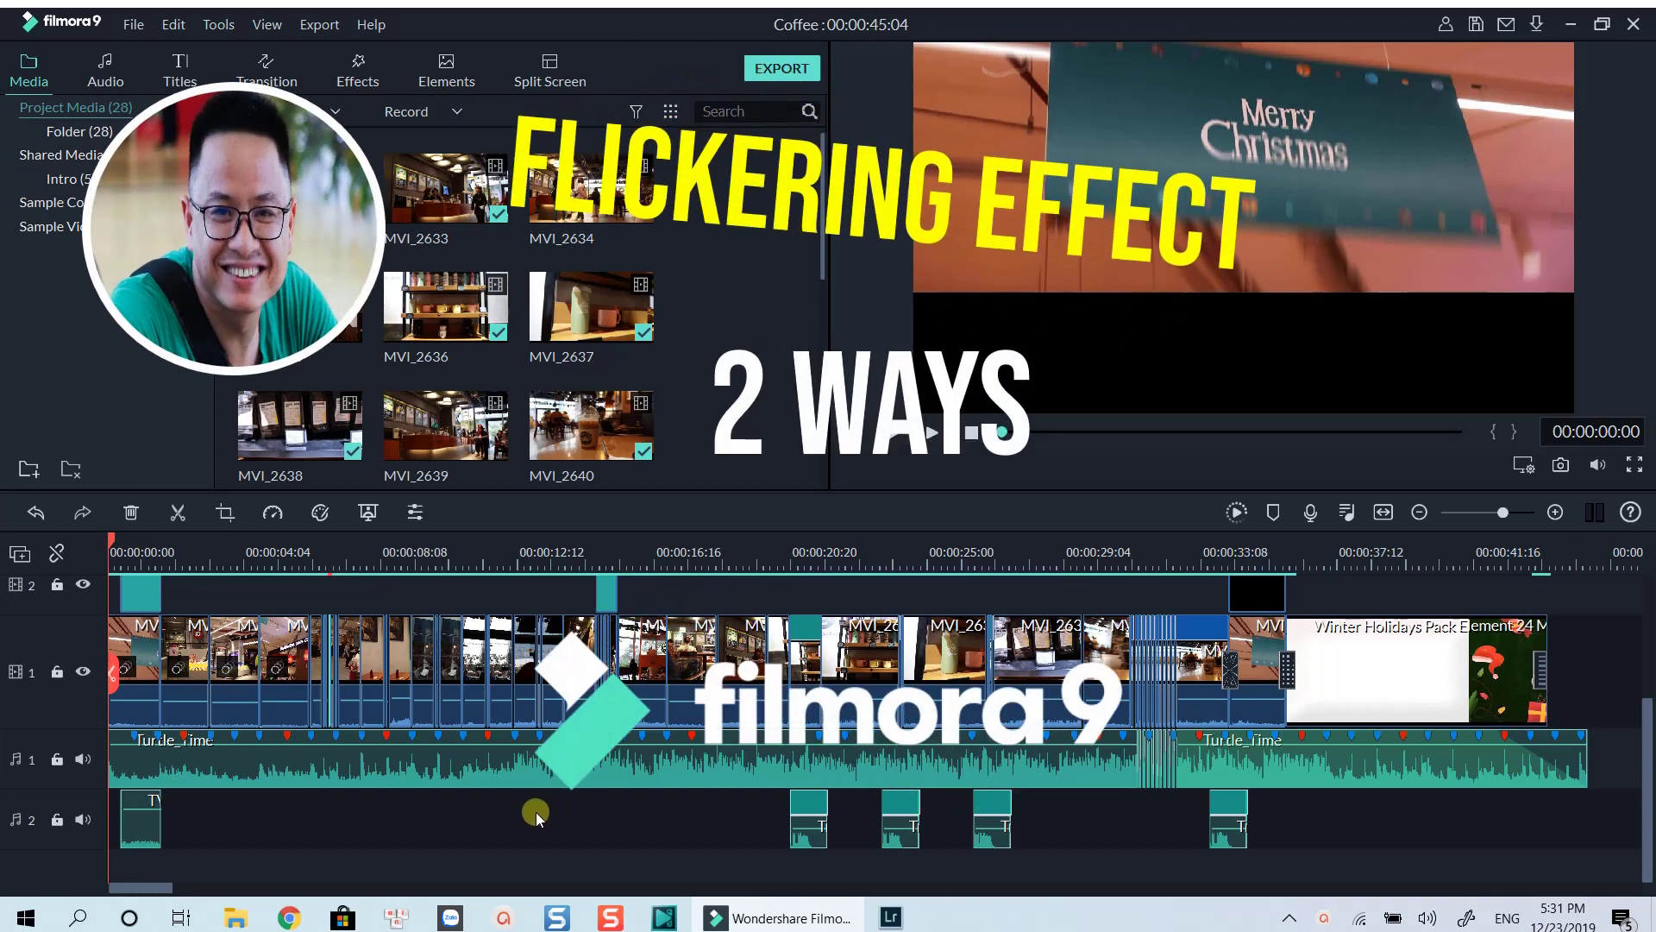
- Play the Coffee montage project from the music clip on audio track 1
{"action": "left_click", "coordinate": [345, 752]}
{"action": "key", "text": "space"}
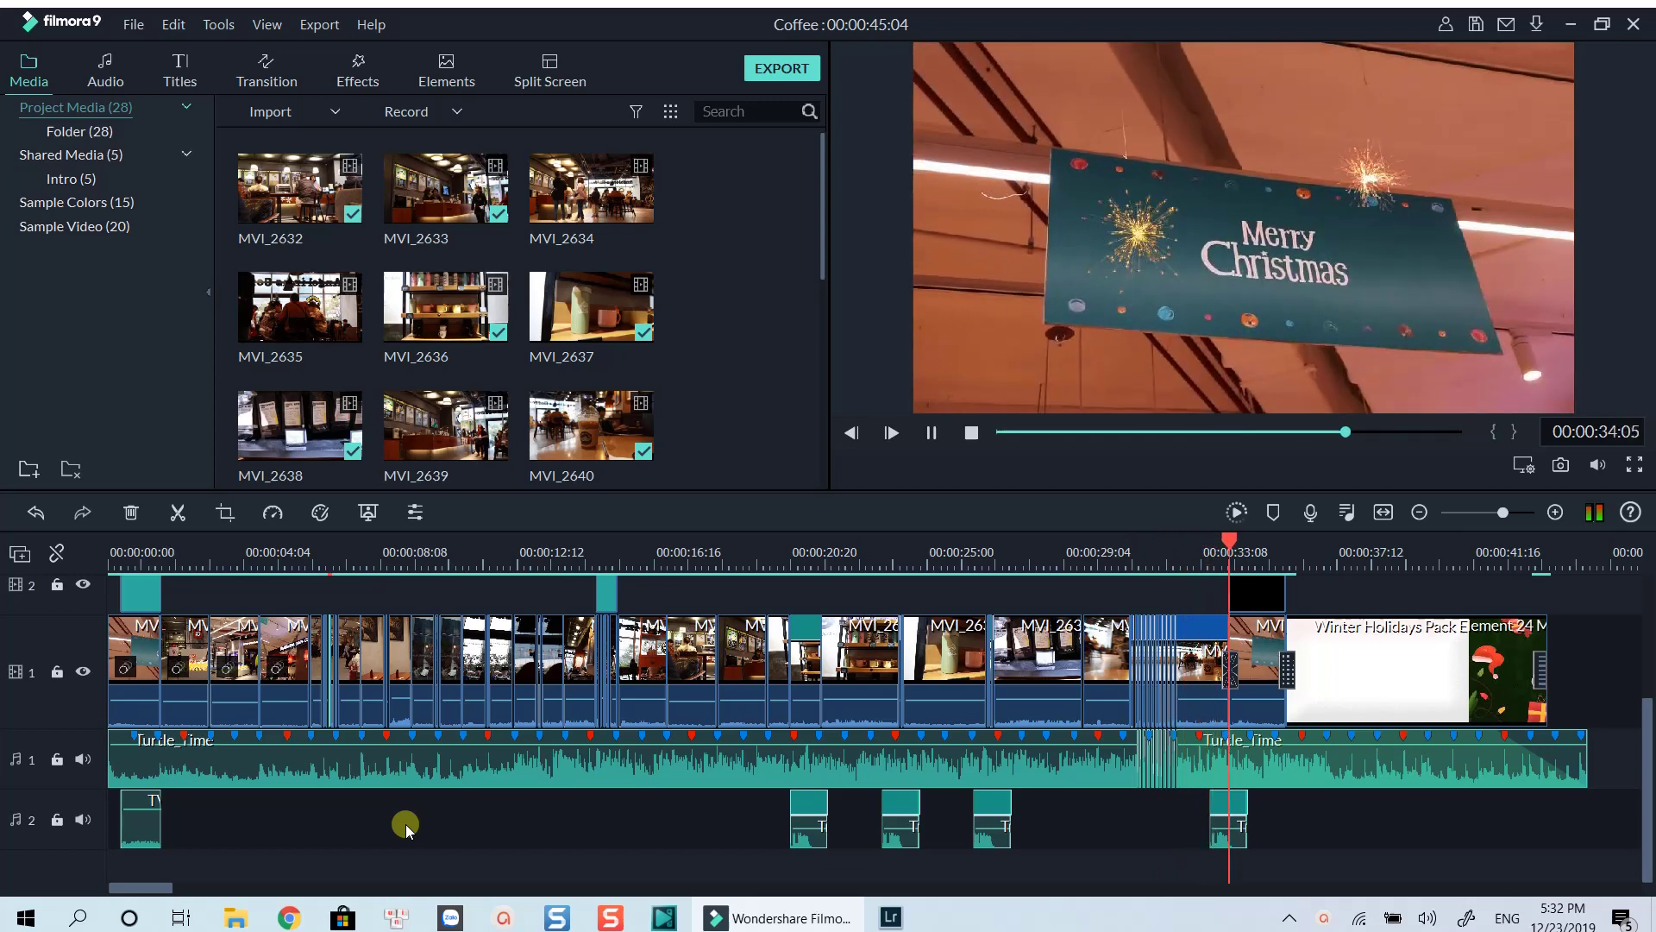
{"action": "key", "text": "space"}
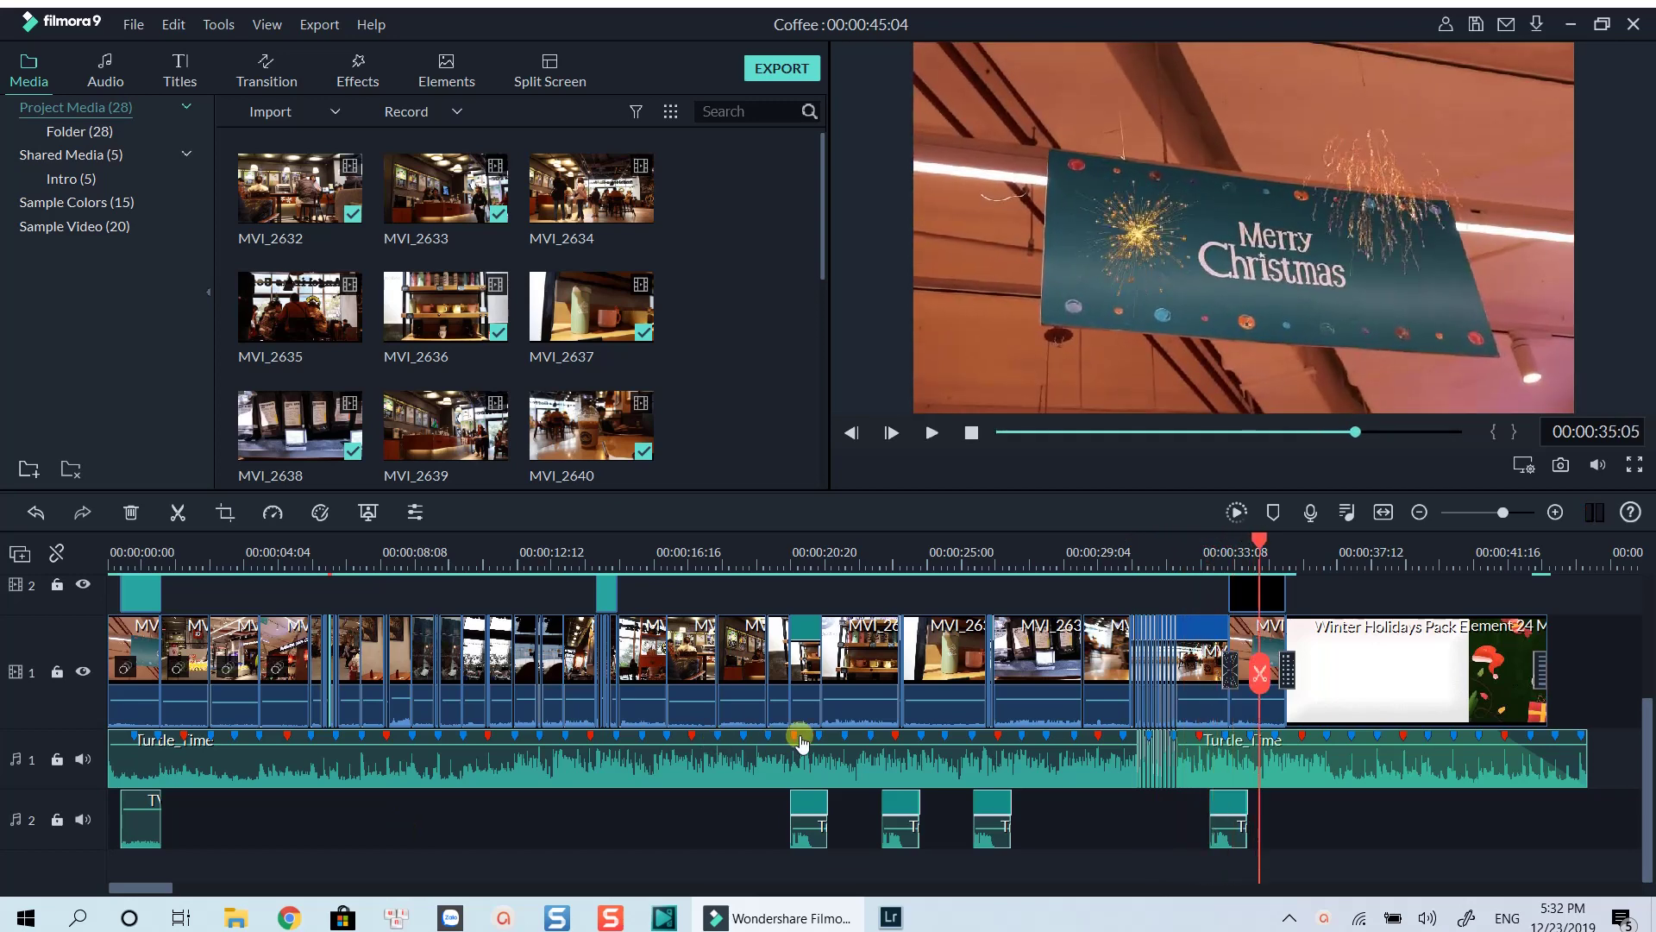
- Clear every clip from the timeline and place MVI_2640 on track 1
{"action": "key", "text": "ctrl+a"}
{"action": "key", "text": "Delete"}
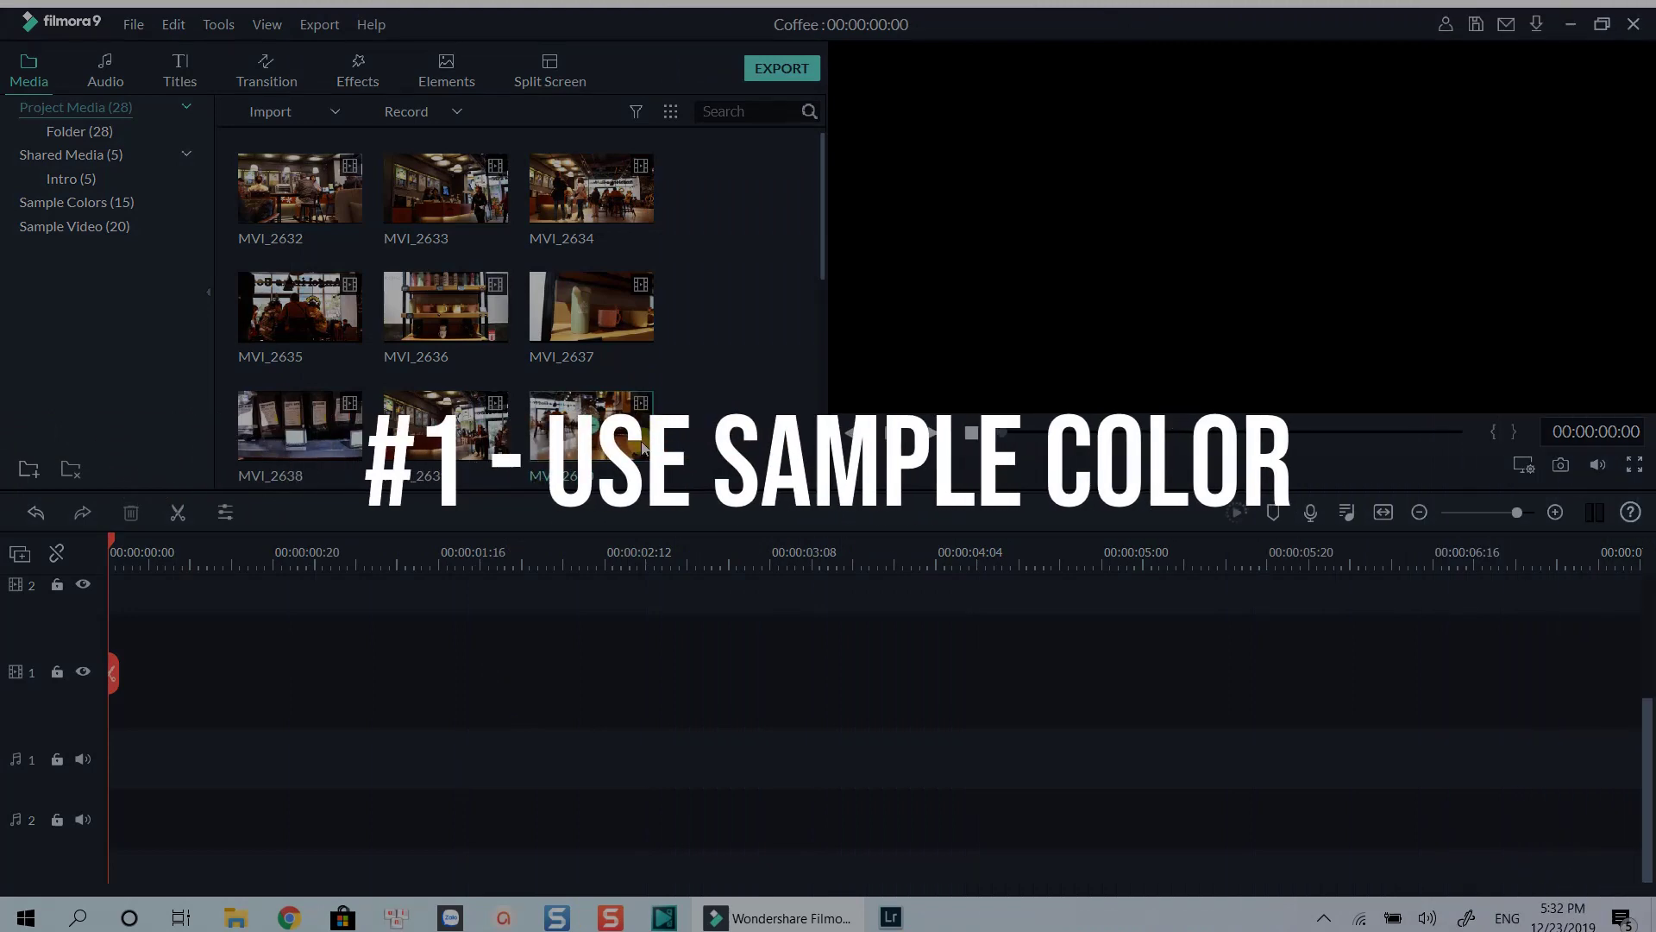
{"action": "left_click_drag", "start_coordinate": [640, 442], "coordinate": [99, 775]}
- Mute the audio of the MVI_2640 coffee clip
{"action": "left_click", "coordinate": [594, 776]}
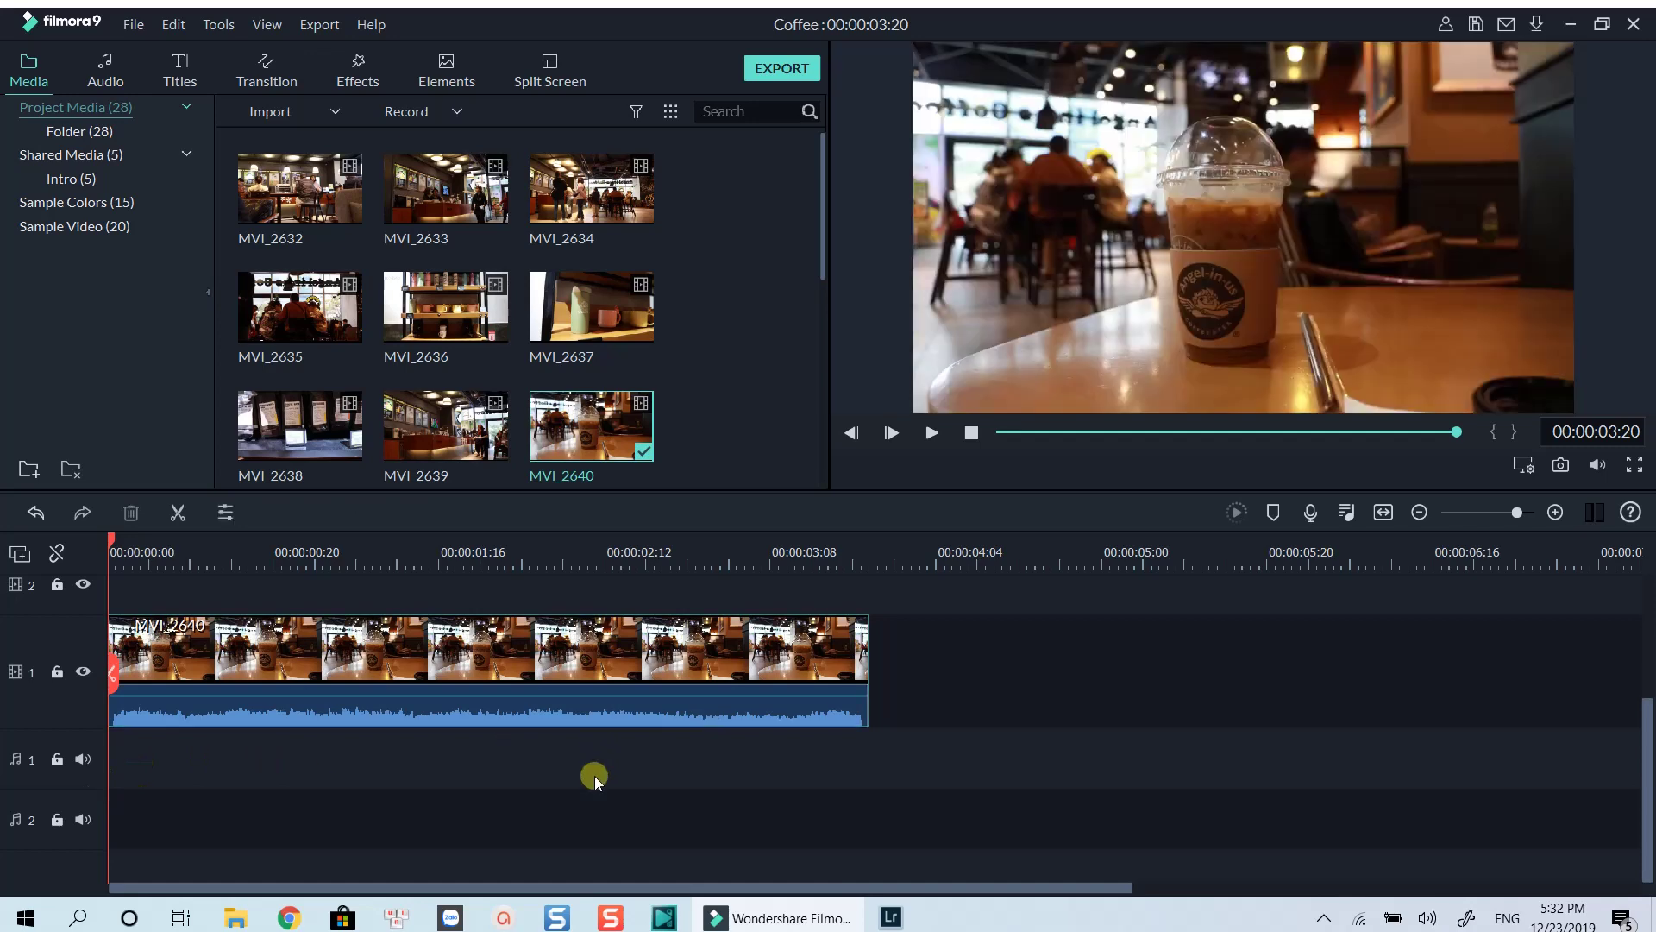
{"action": "right_click", "coordinate": [548, 692]}
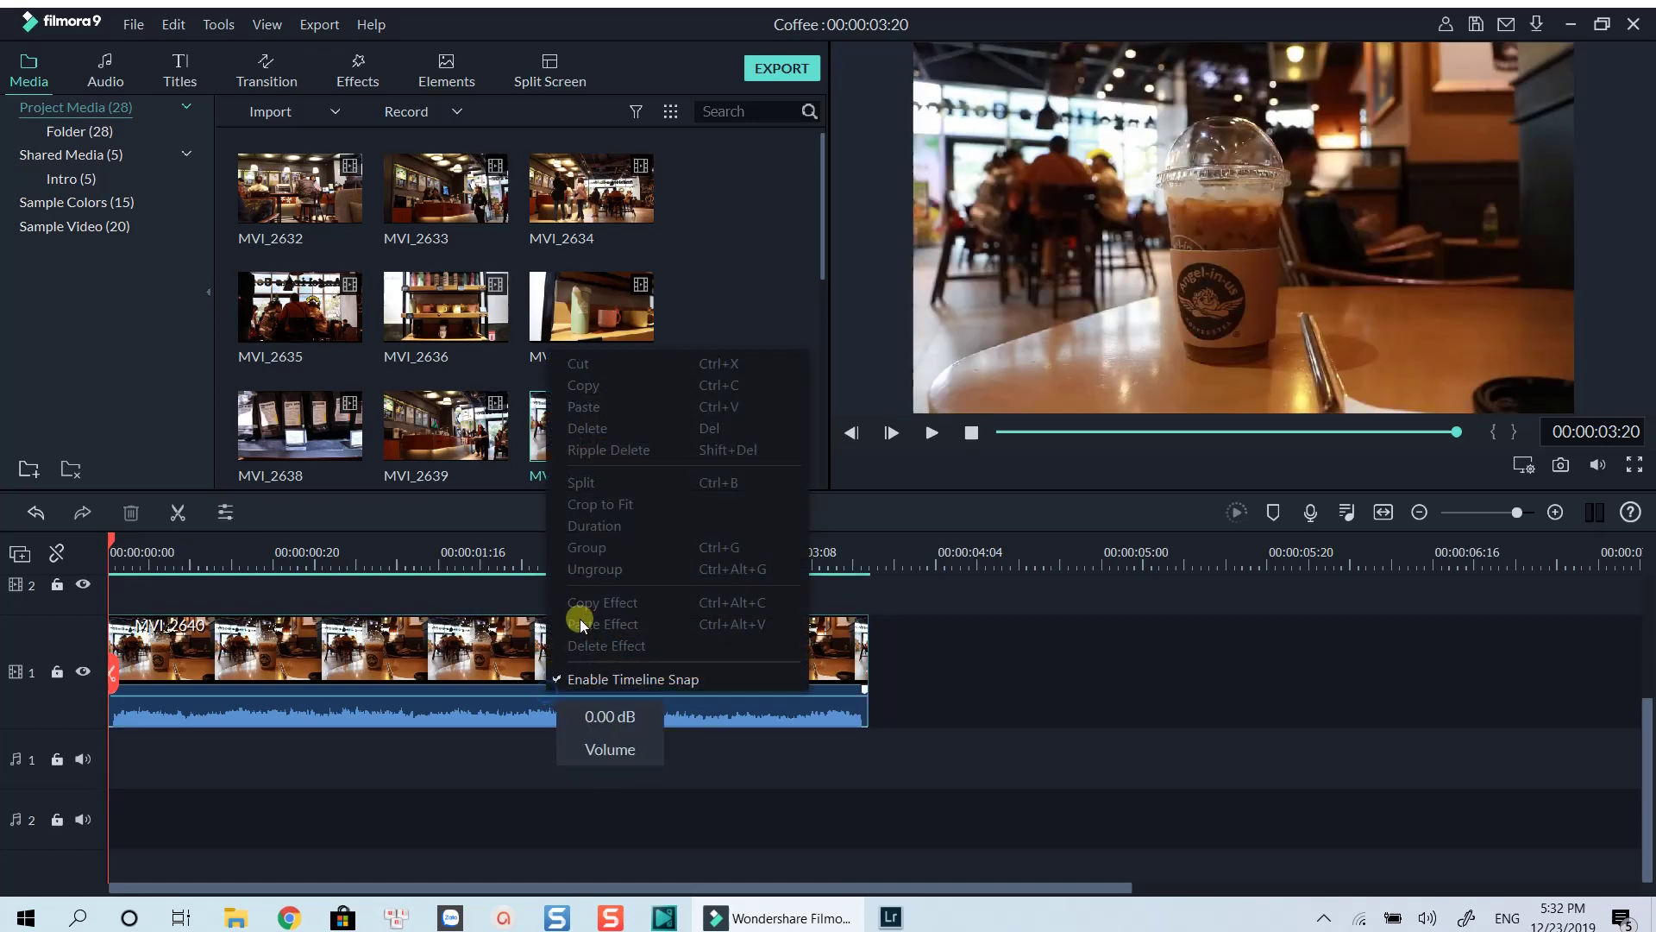
{"action": "left_click", "coordinate": [481, 686]}
{"action": "right_click", "coordinate": [430, 661]}
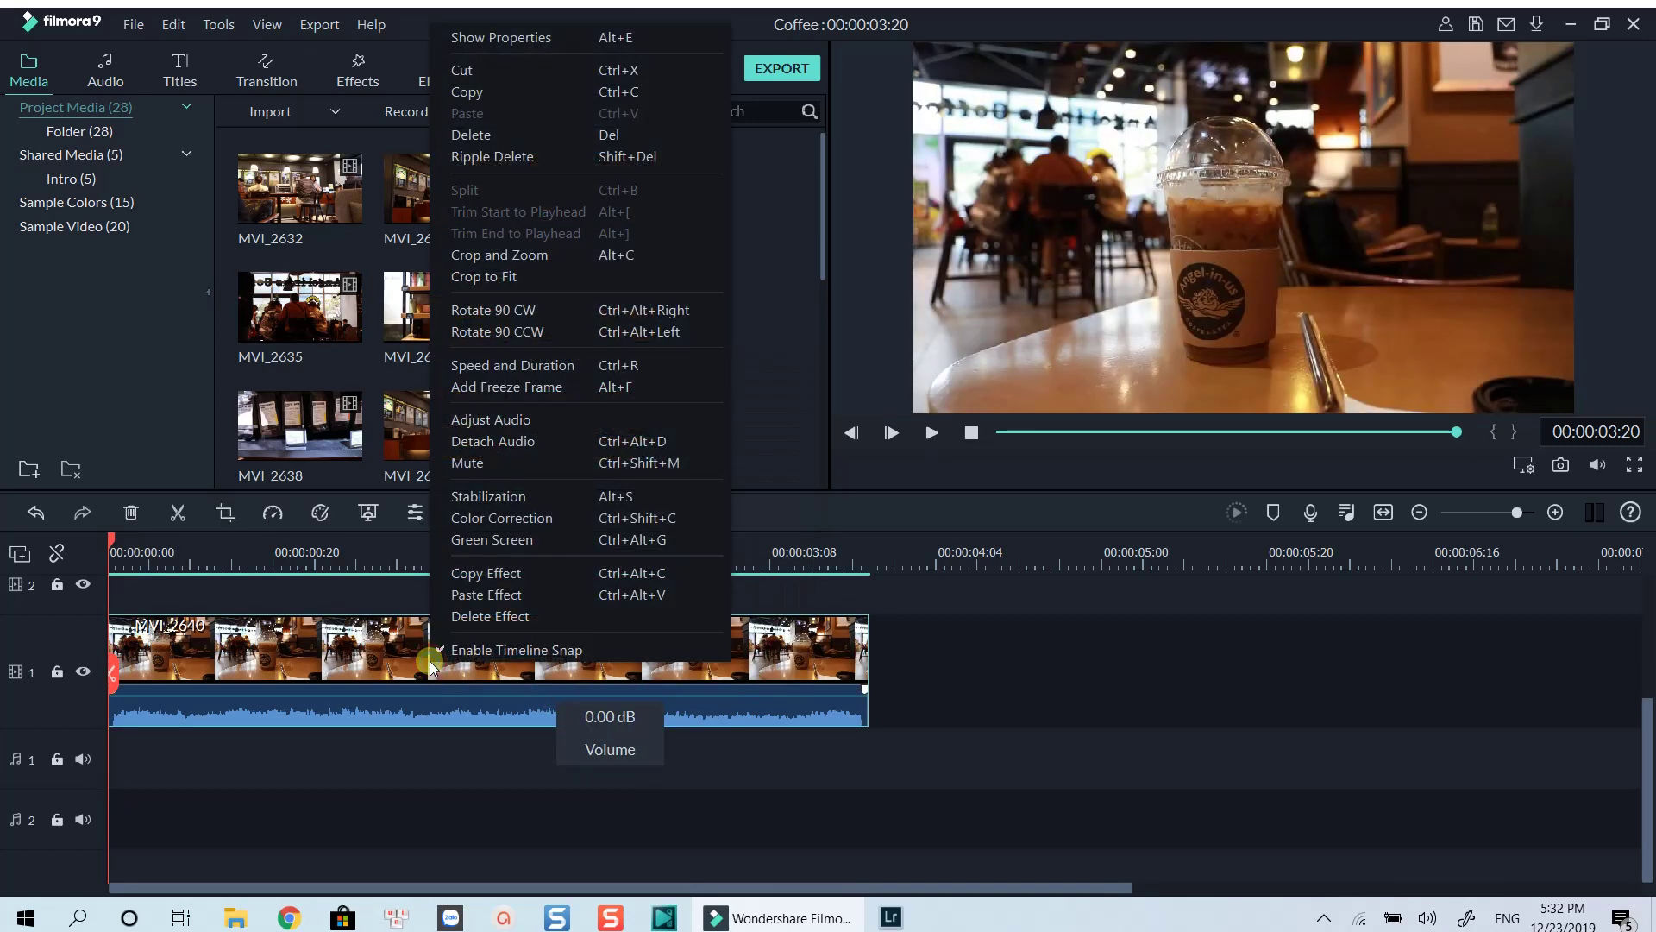
{"action": "left_click", "coordinate": [351, 757]}
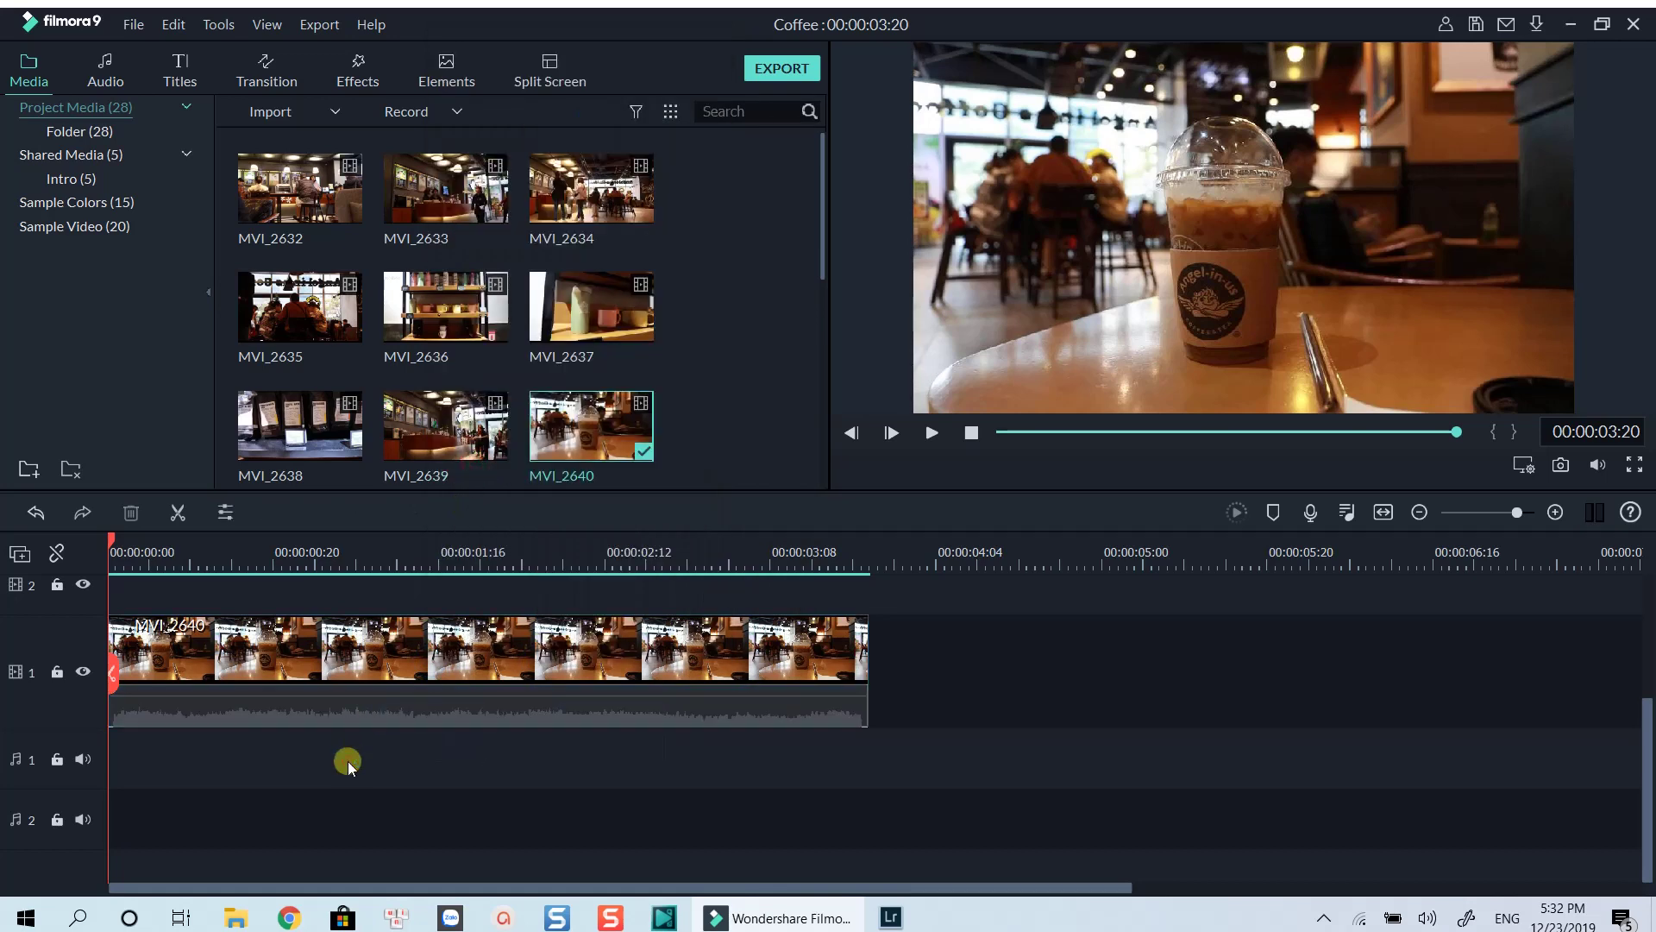
- Play the coffee clip briefly, stop, and return to the timeline start
{"action": "key", "text": "space"}
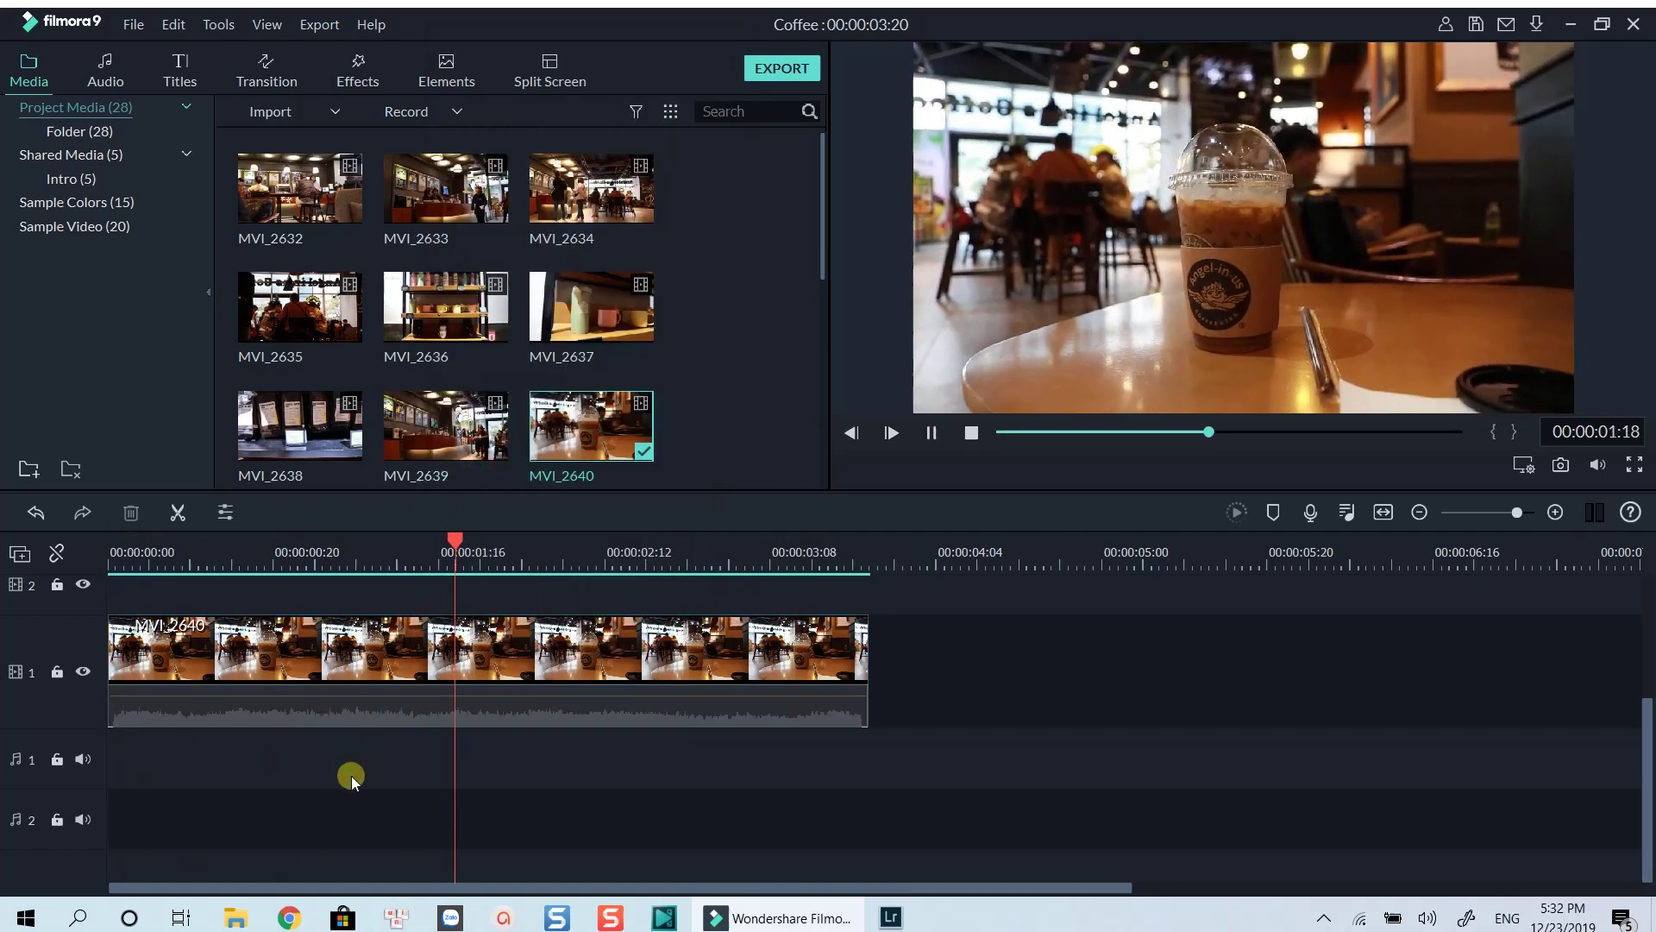
{"action": "key", "text": "space"}
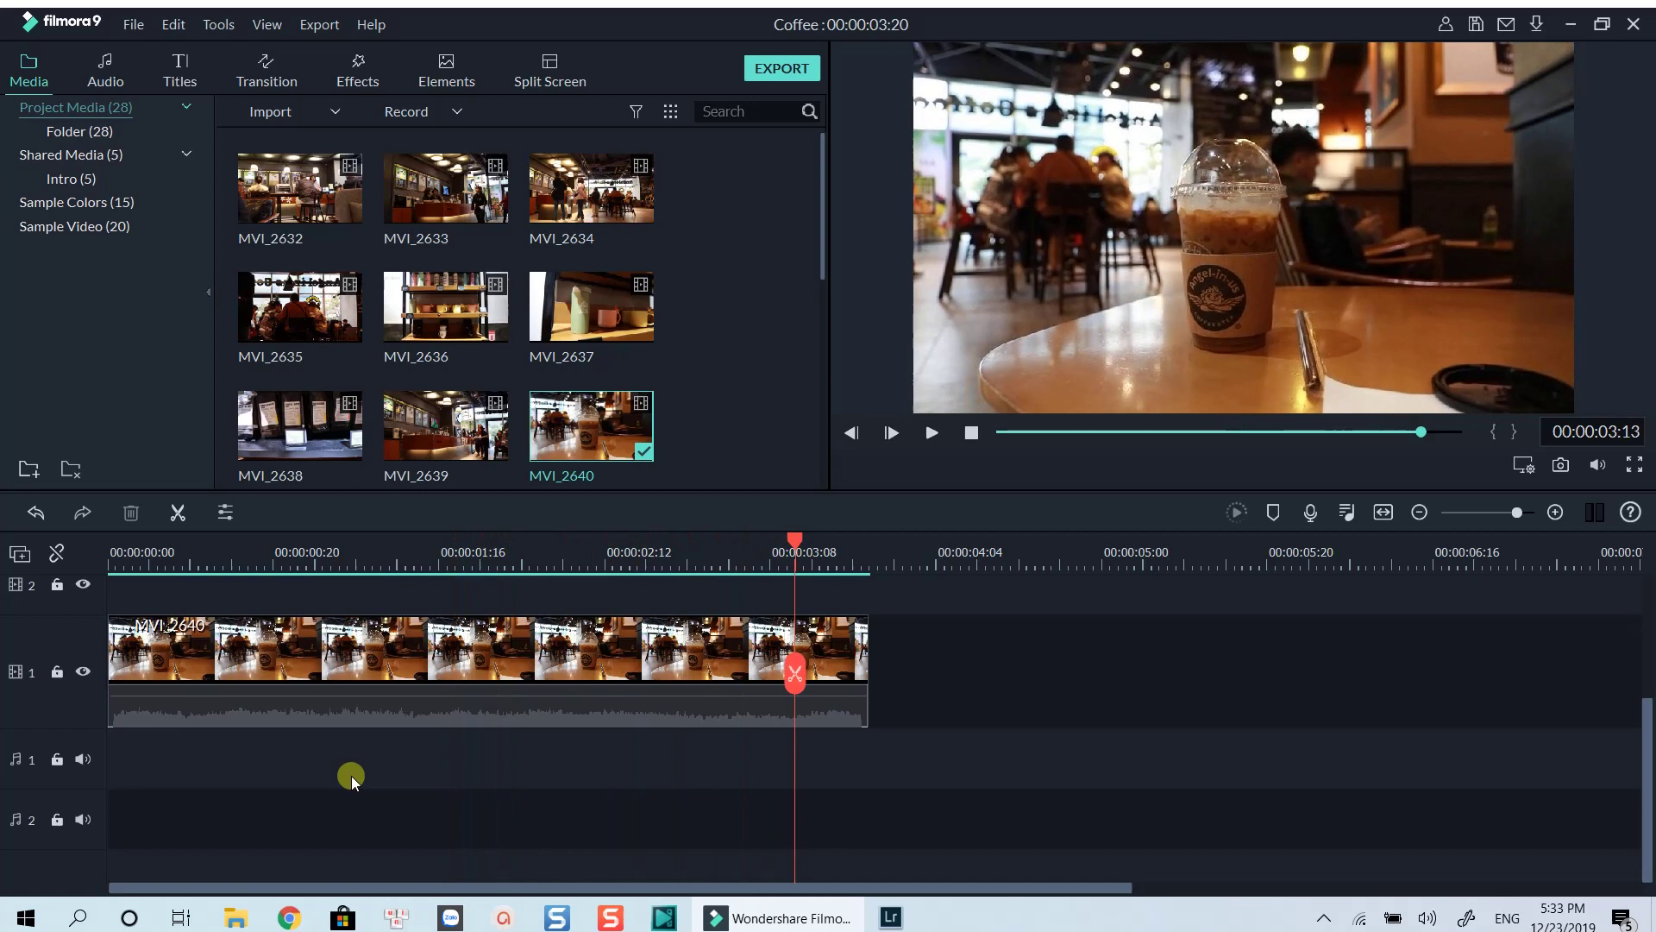
{"action": "left_click", "coordinate": [113, 555]}
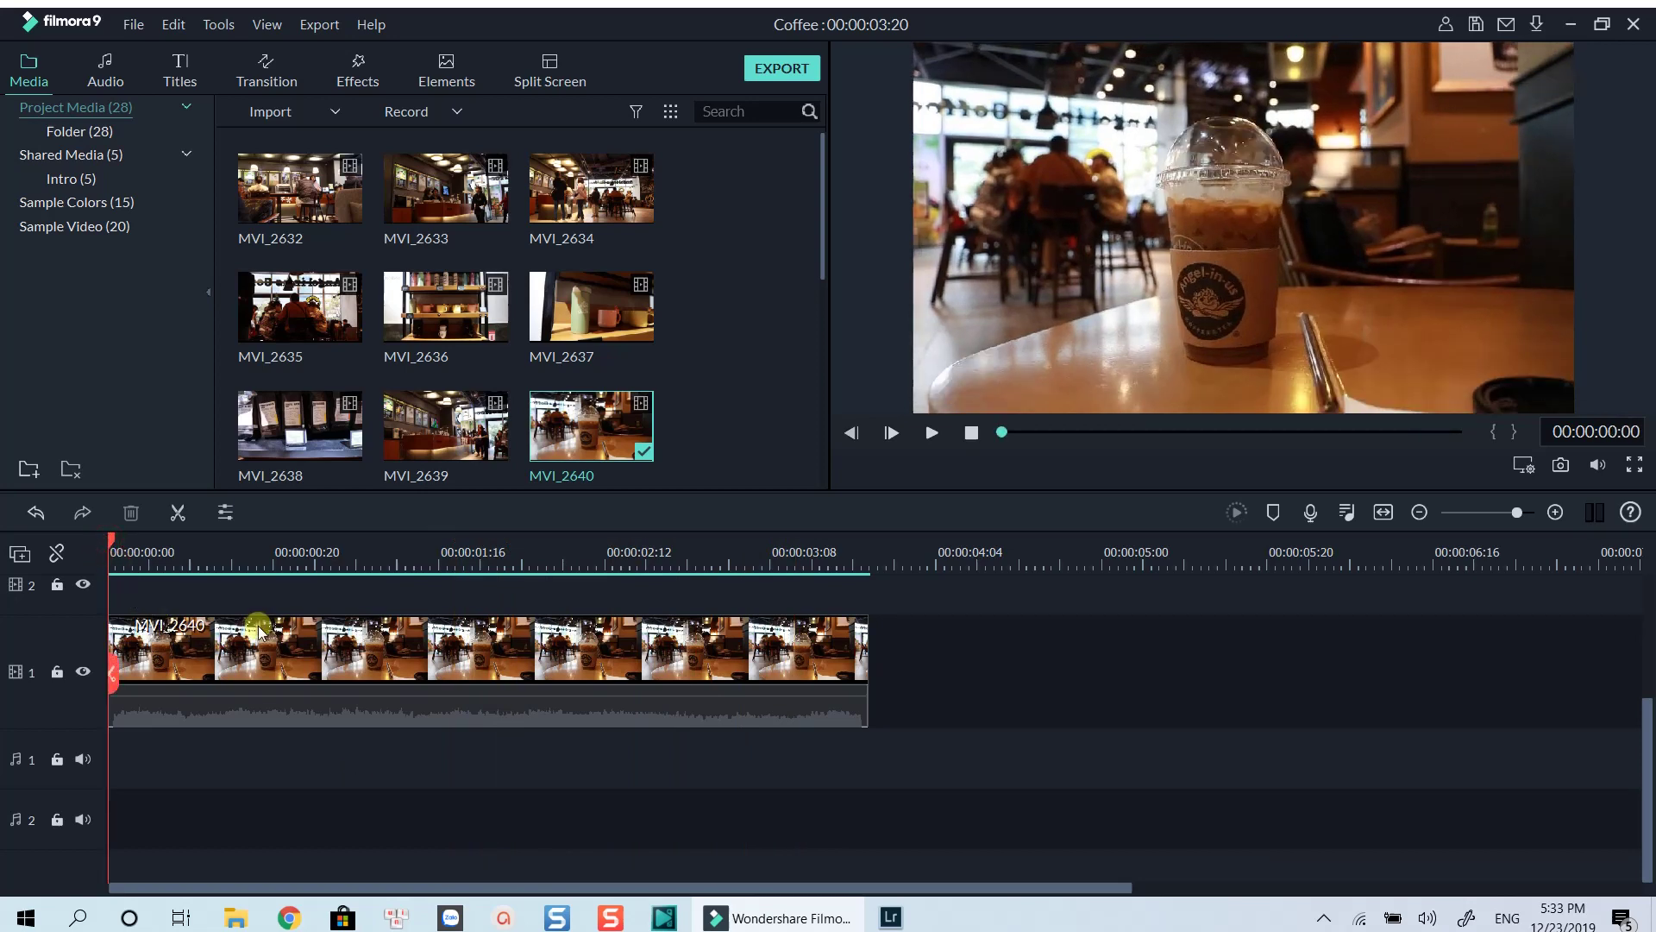
{"action": "scroll", "coordinate": [266, 659], "scroll_direction": "up", "scroll_amount": 3}
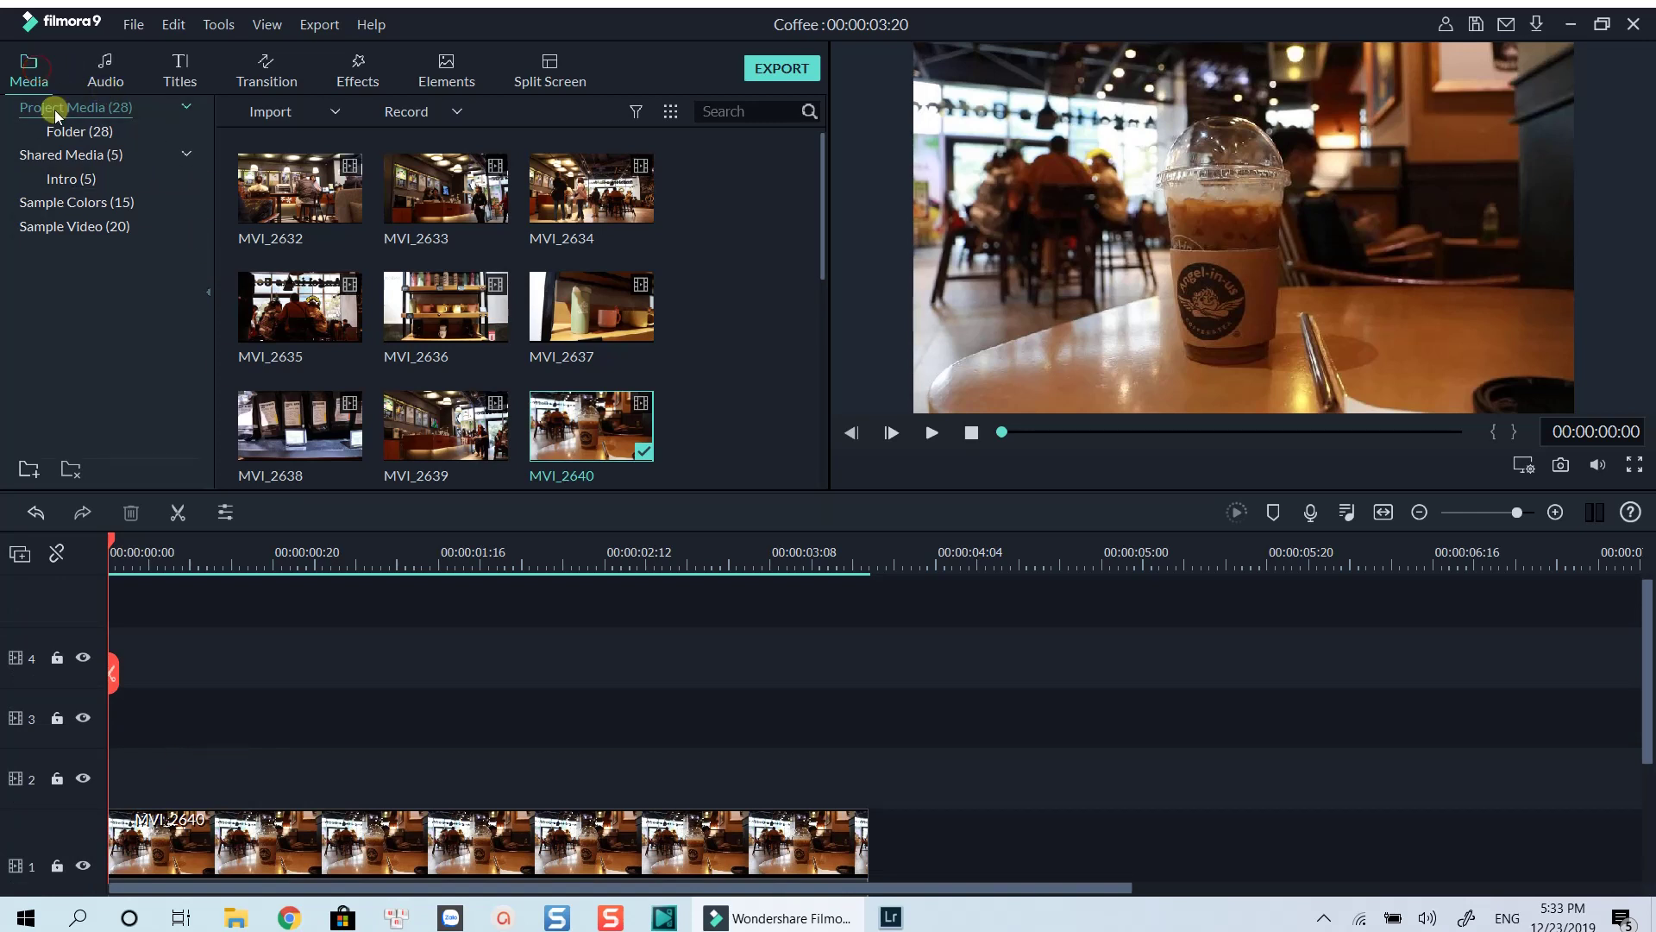
- Drag the Black swatch from Sample Colors onto video track 2
{"action": "left_click", "coordinate": [65, 202]}
{"action": "scroll", "coordinate": [286, 267], "scroll_direction": "down", "scroll_amount": 3}
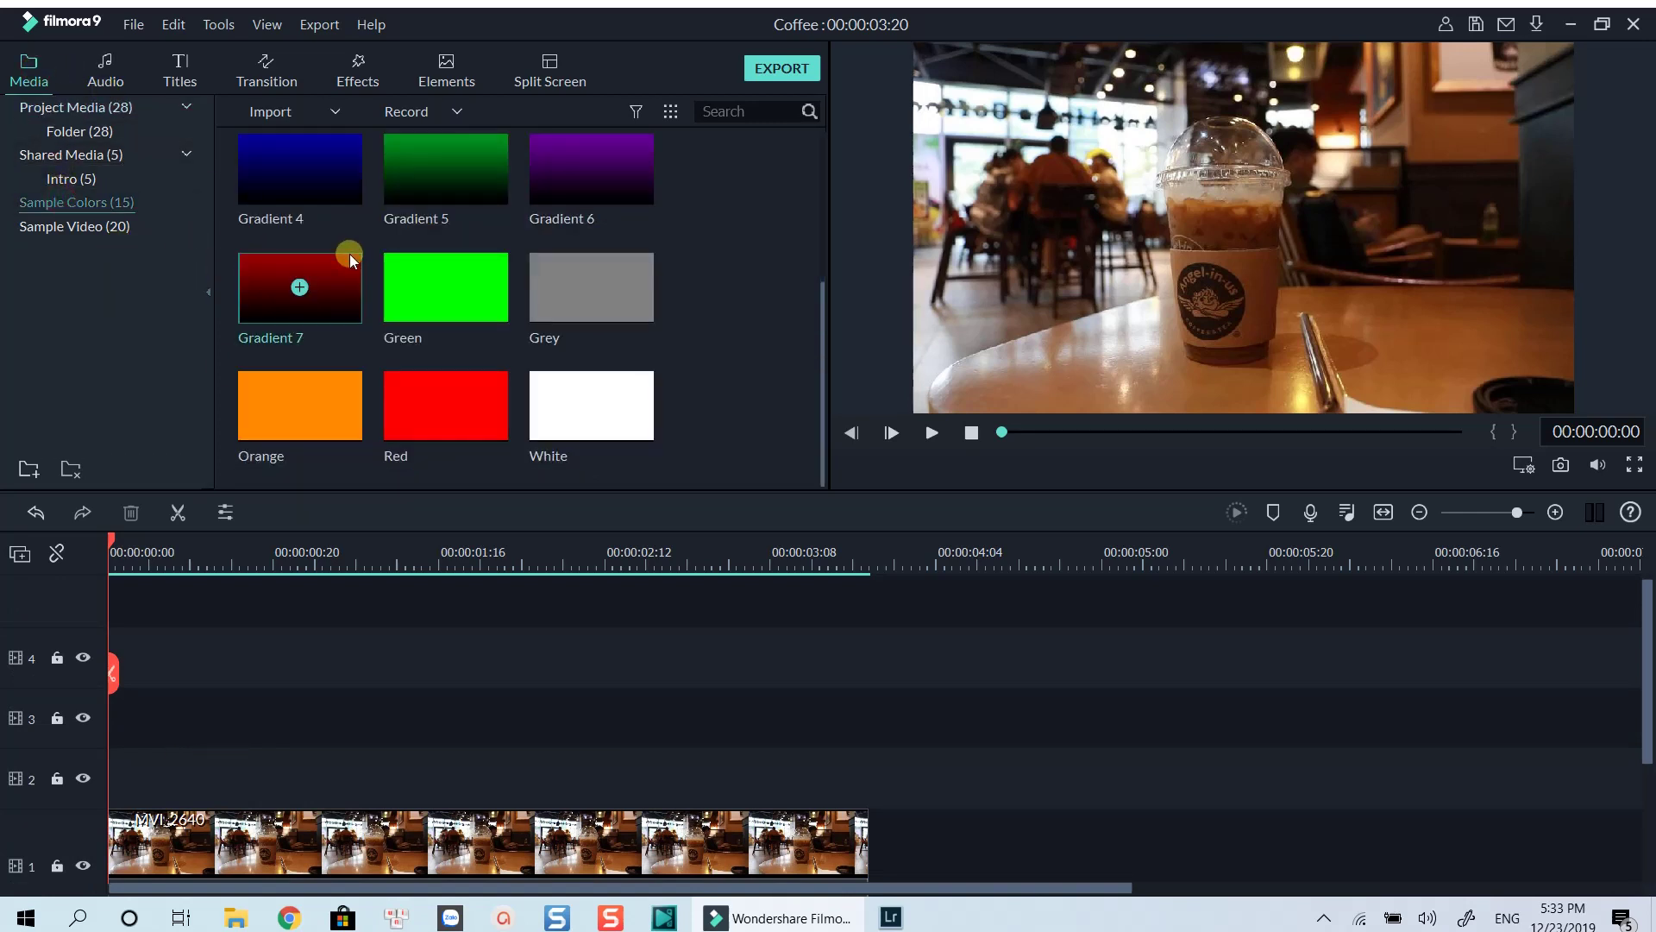
{"action": "scroll", "coordinate": [376, 325], "scroll_direction": "up", "scroll_amount": 3}
{"action": "left_click_drag", "start_coordinate": [350, 234], "coordinate": [113, 771]}
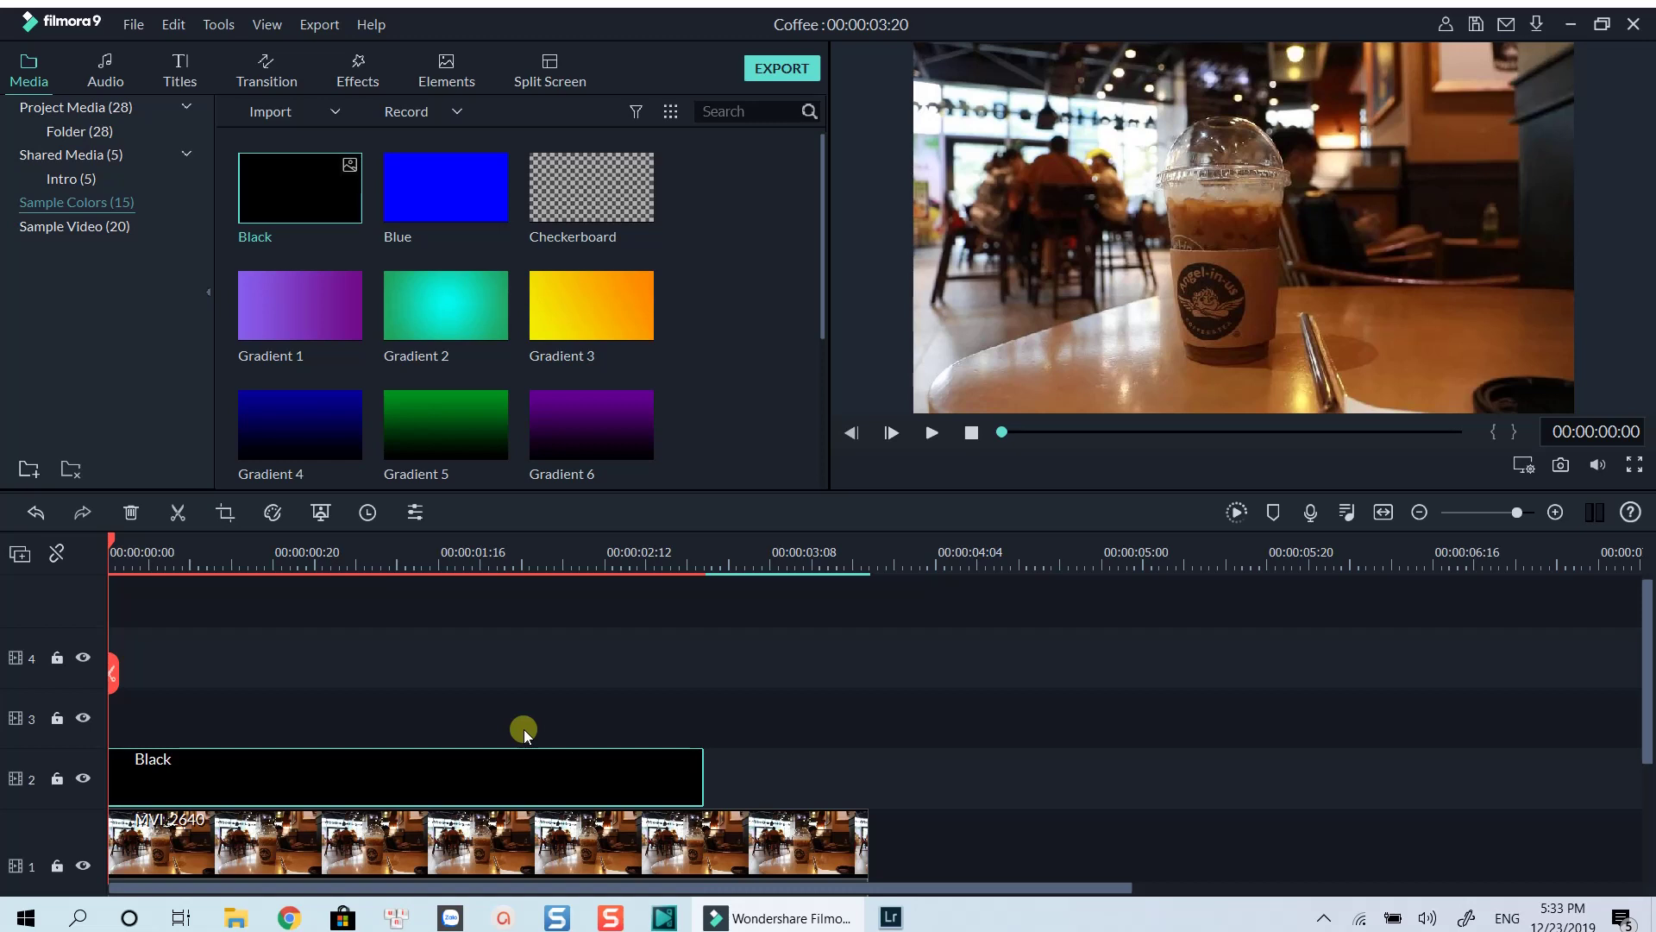
{"action": "scroll", "coordinate": [518, 559], "scroll_direction": "up", "scroll_amount": 3}
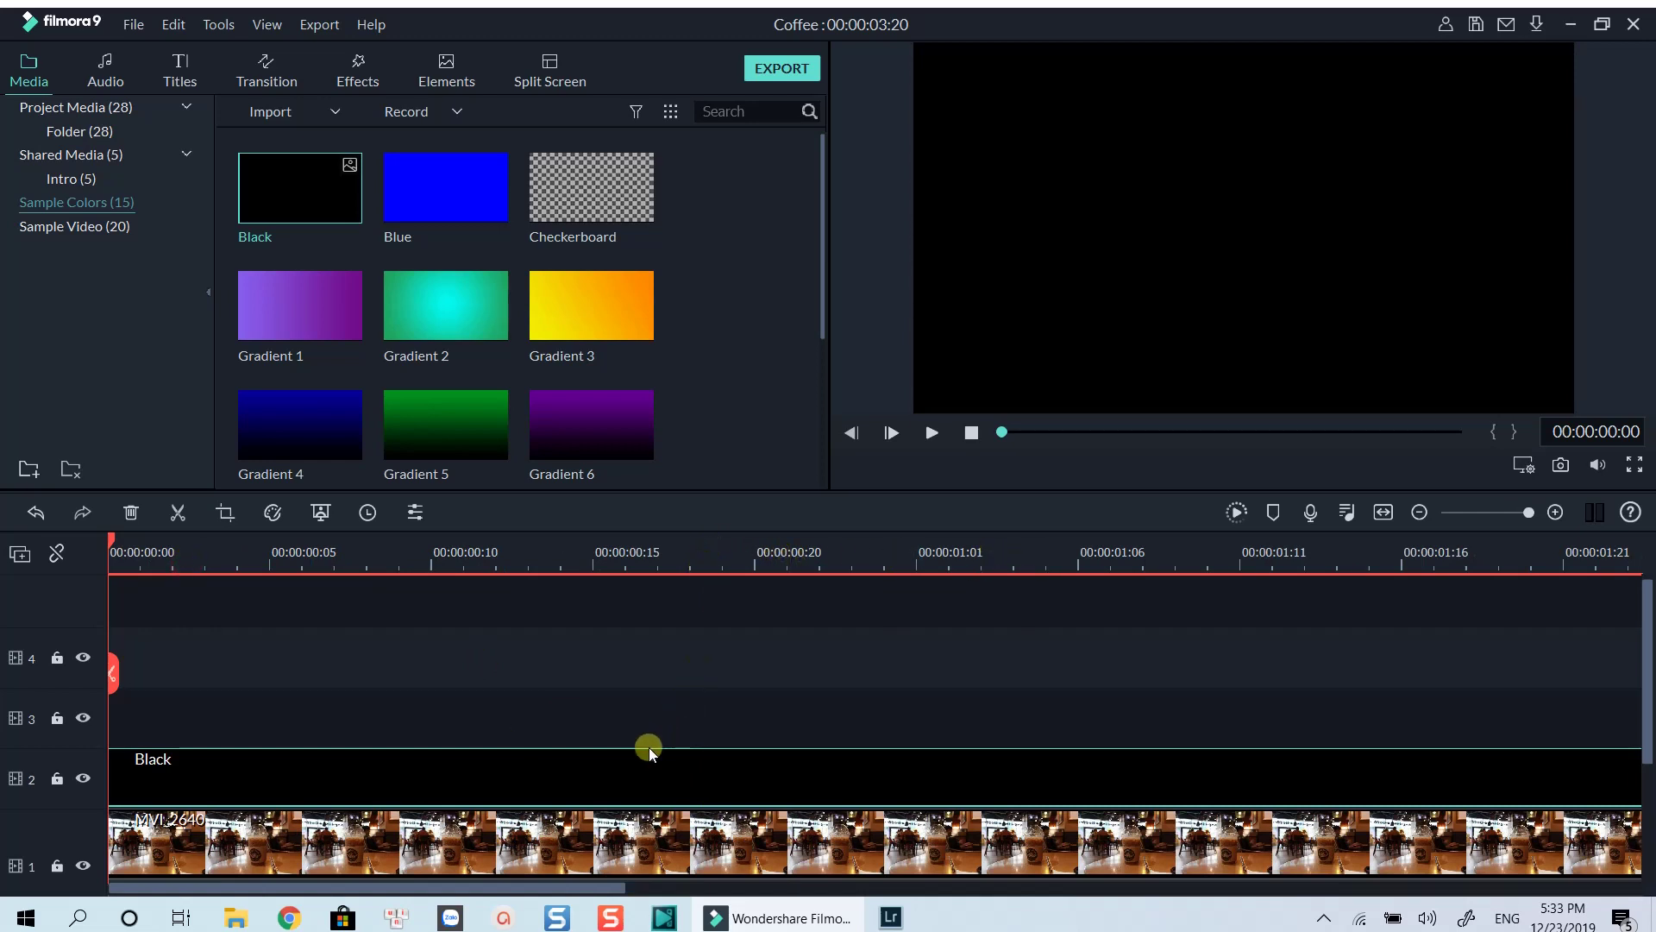
- Split the Black clip three frames in and target the leftover part
{"action": "key", "text": "Right"}
{"action": "key", "text": "Right"}
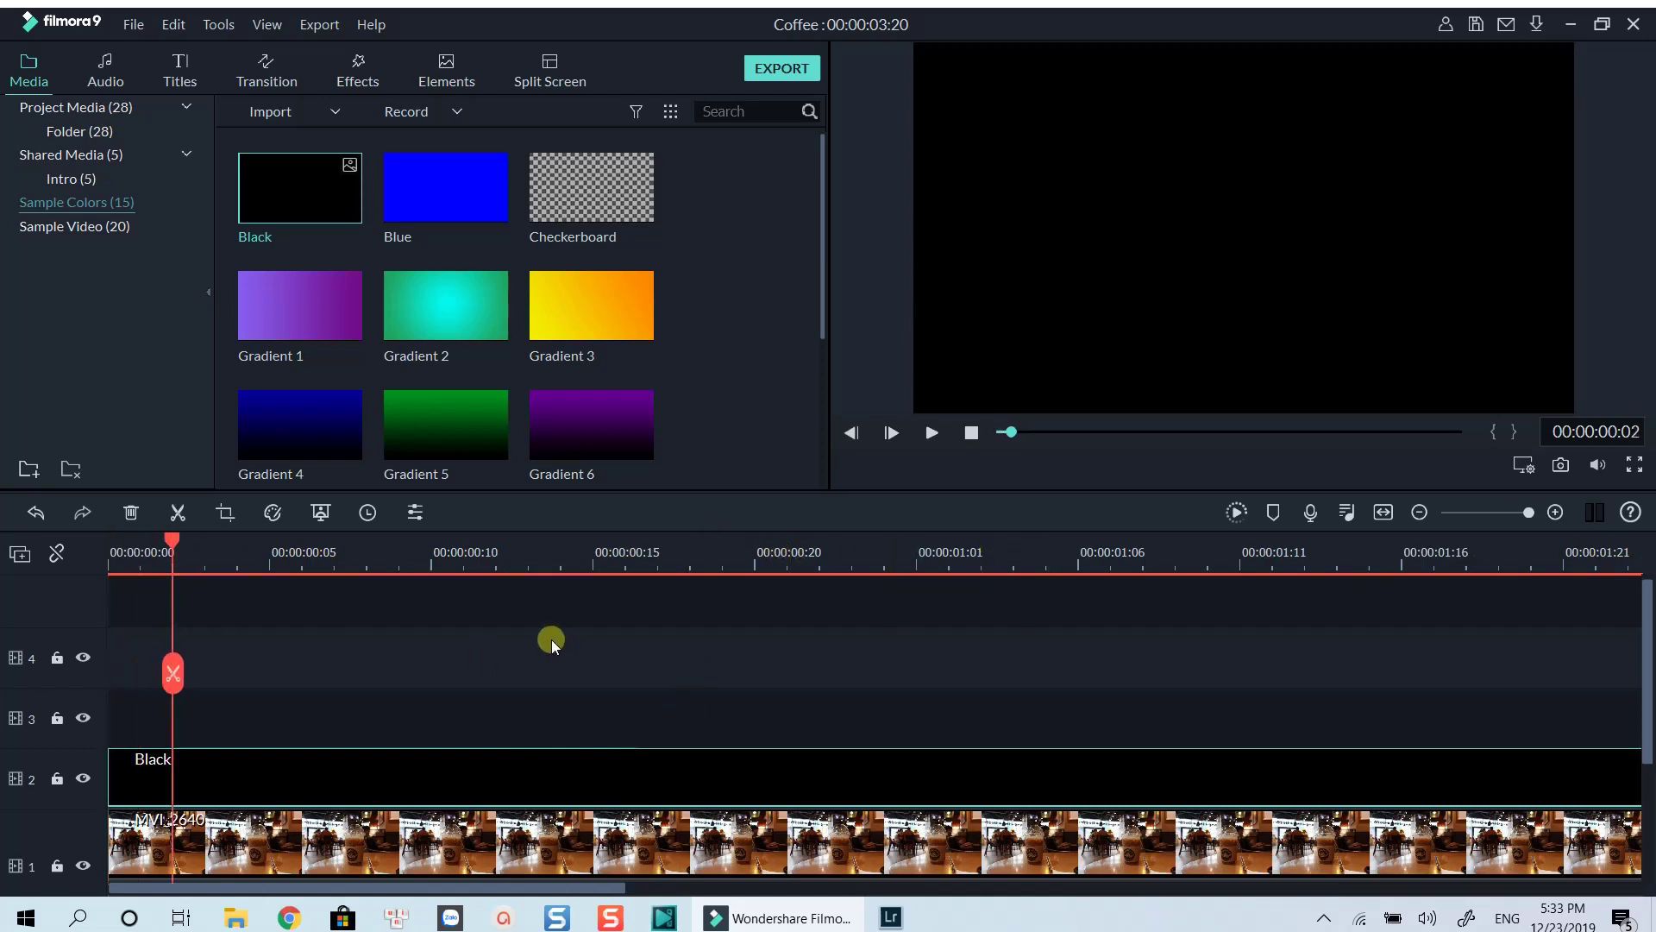
{"action": "key", "text": "Right"}
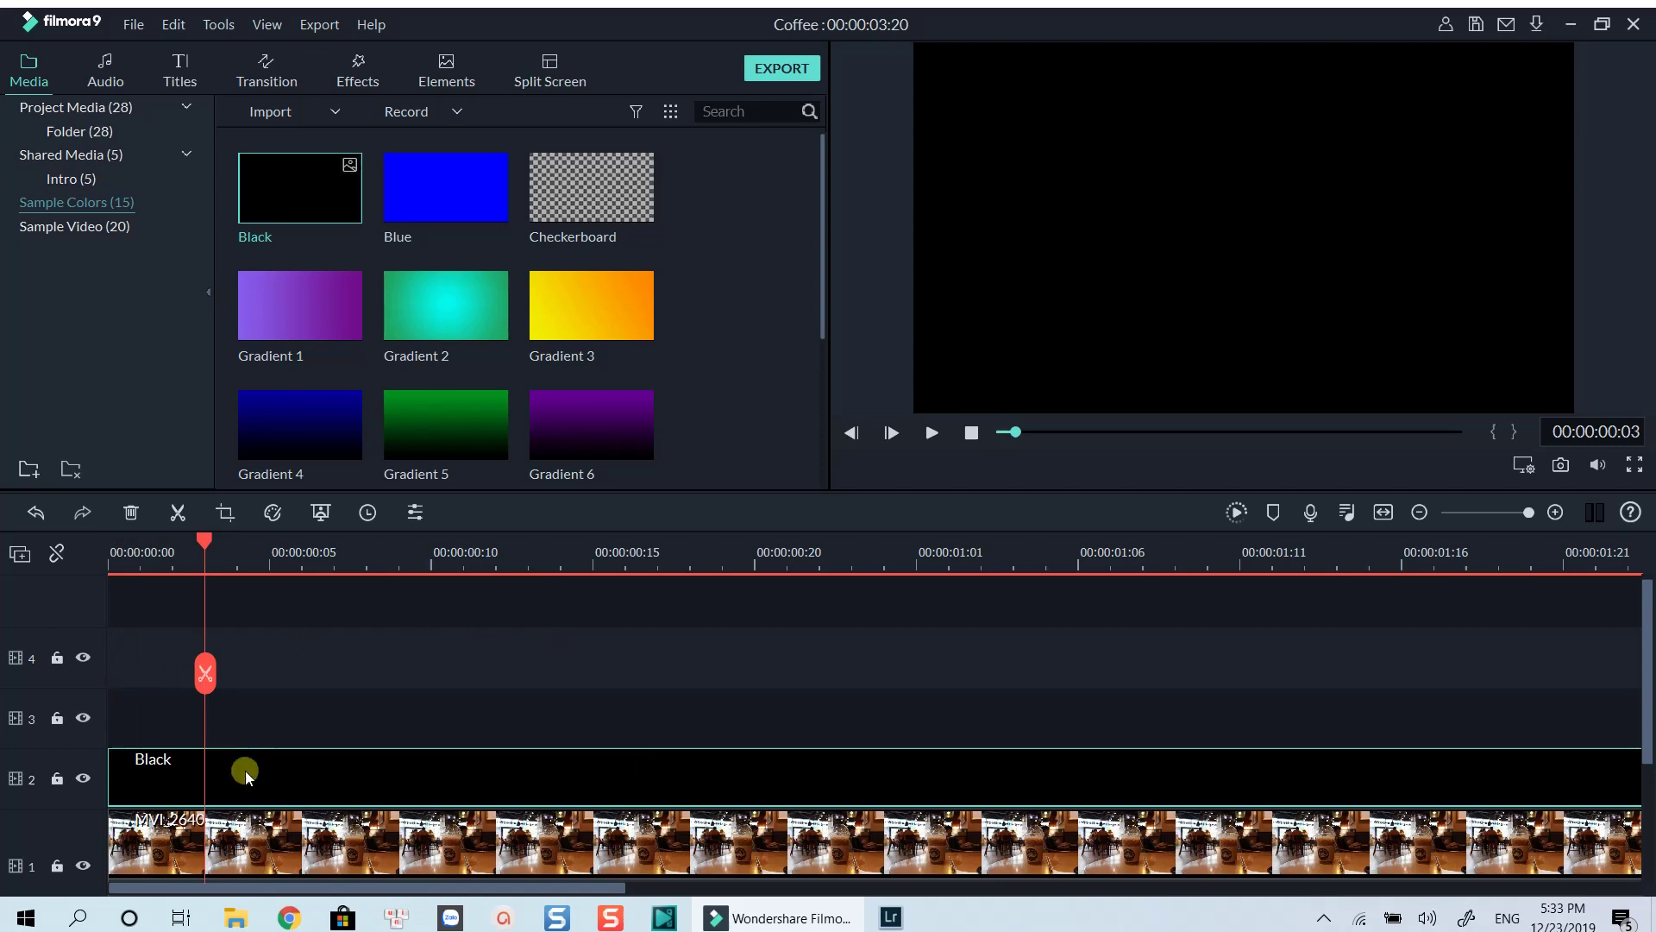
{"action": "left_click", "coordinate": [205, 674]}
{"action": "right_click", "coordinate": [276, 770]}
- Delete the leftover Black segment and copy the short three-frame Black clip
{"action": "left_click", "coordinate": [335, 284]}
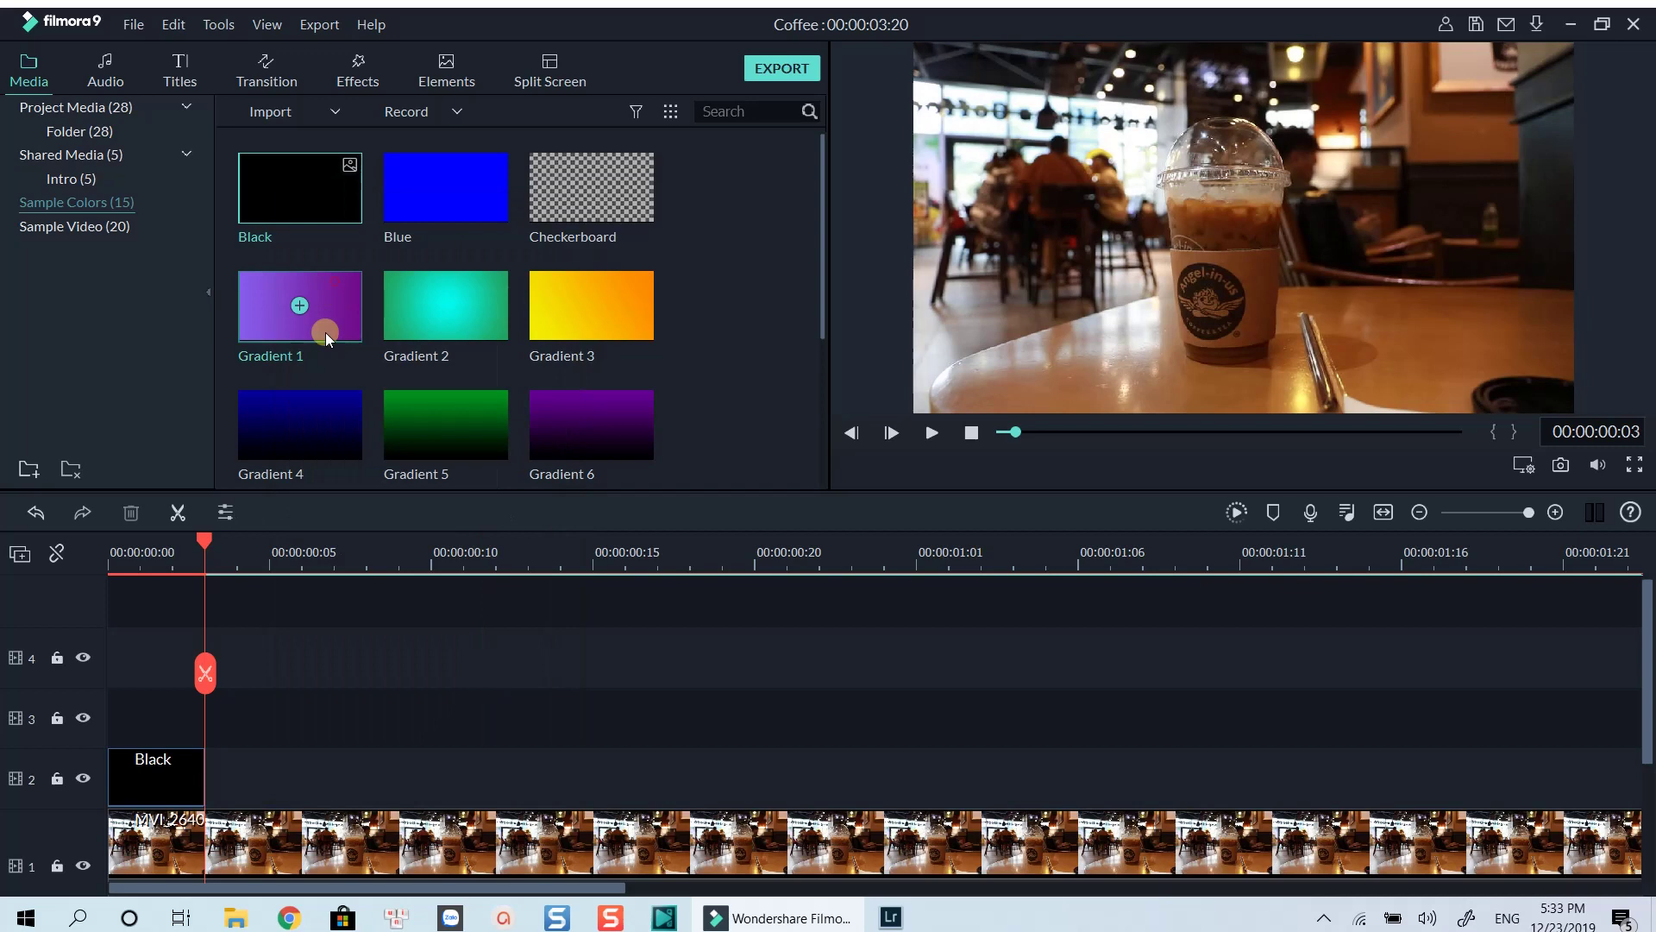
{"action": "left_click", "coordinate": [225, 772]}
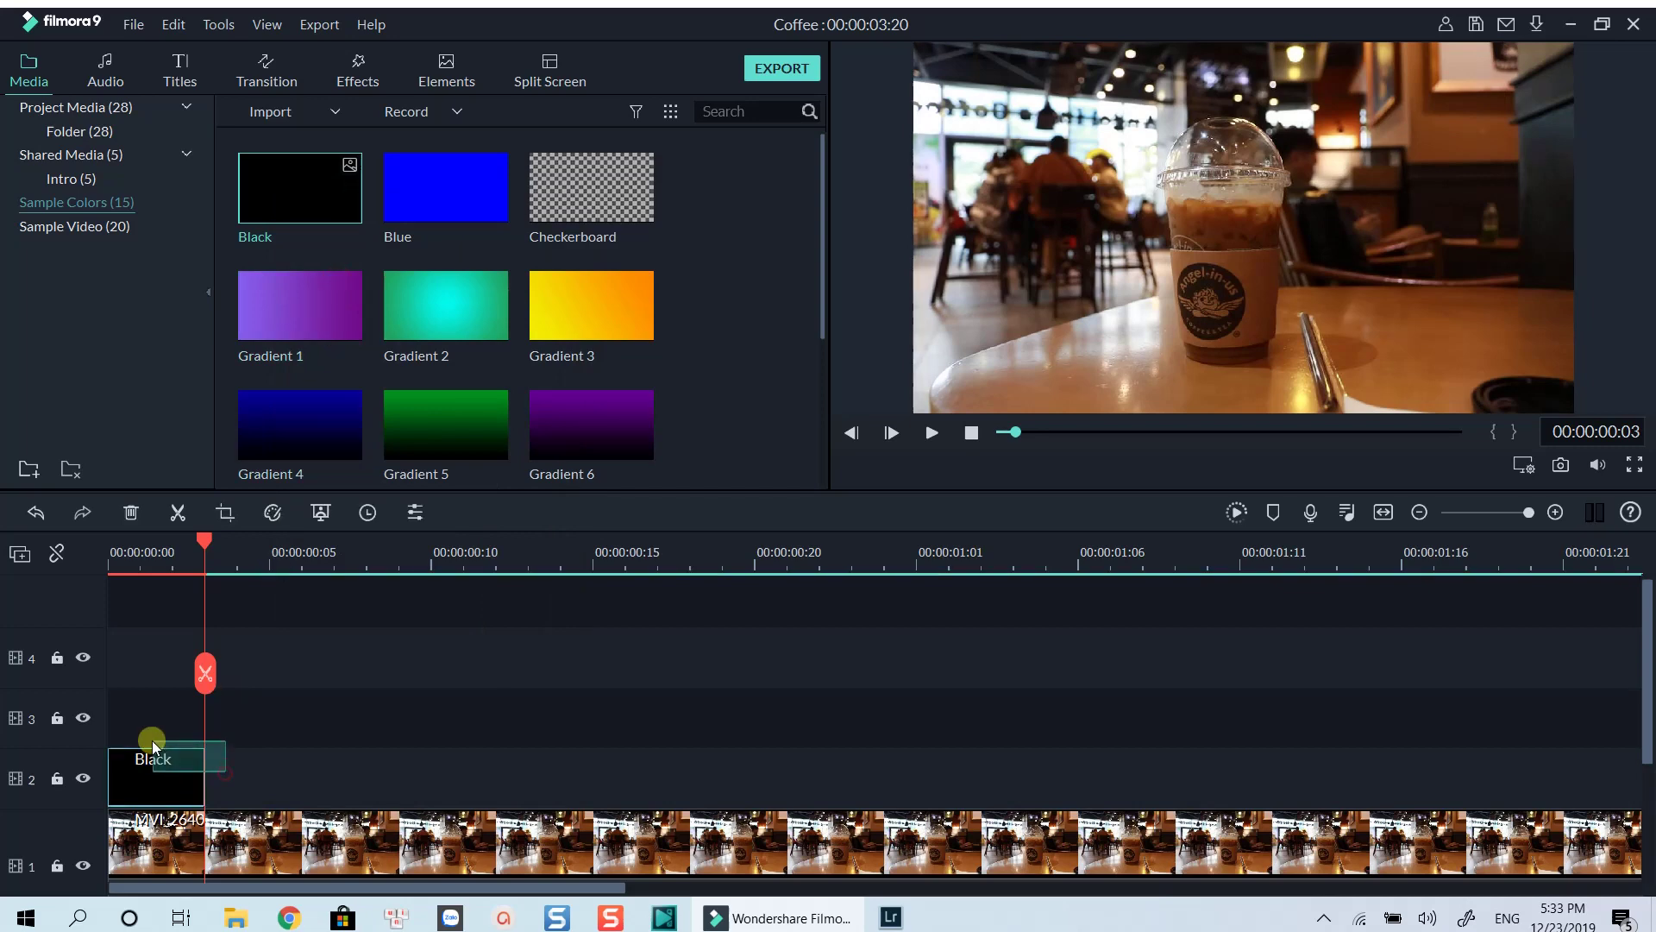
{"action": "right_click", "coordinate": [177, 757]}
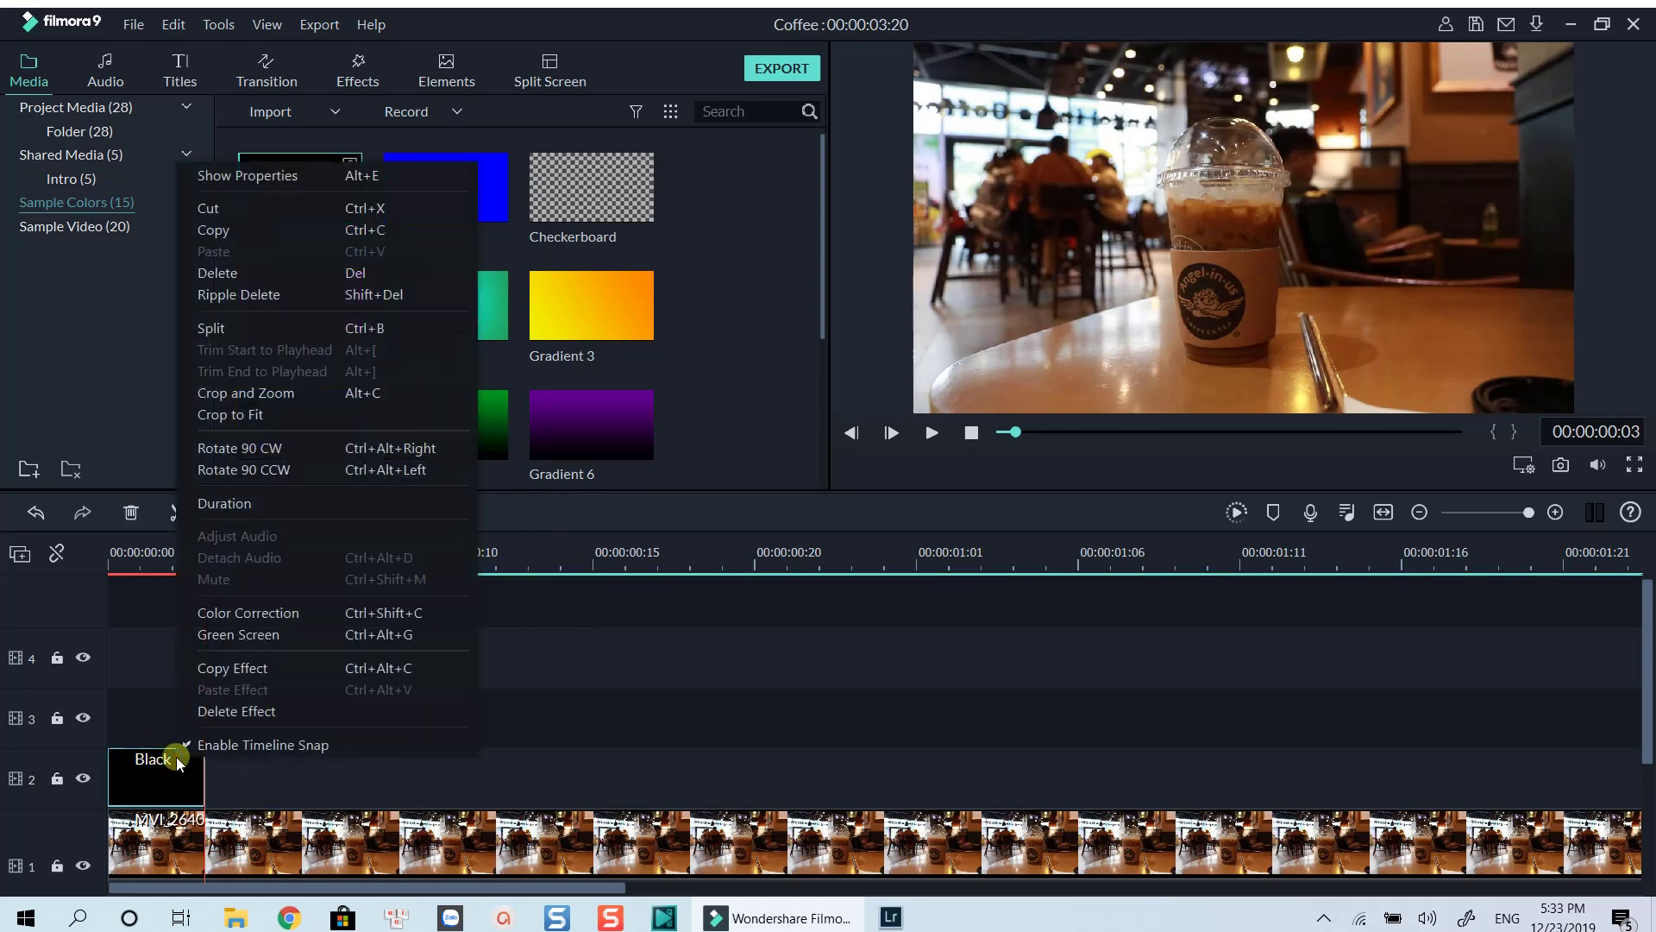
{"action": "left_click", "coordinate": [236, 233]}
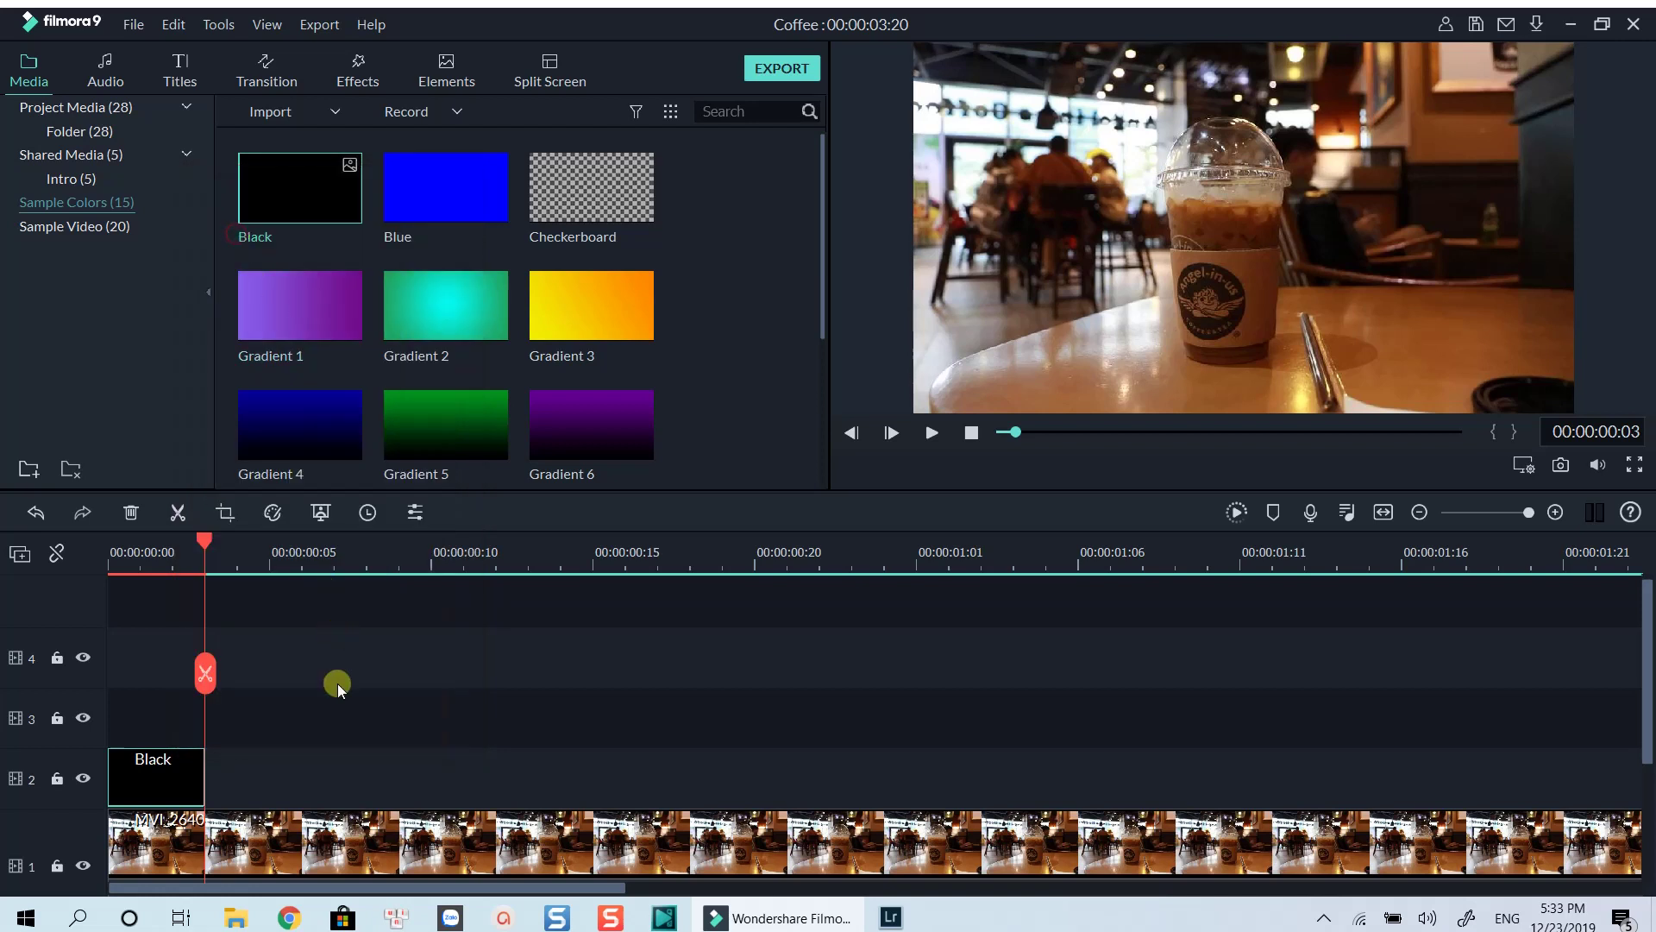
- Paste Black clip copies along track 2 past the end of the coffee clip
{"action": "key", "text": "ctrl+v"}
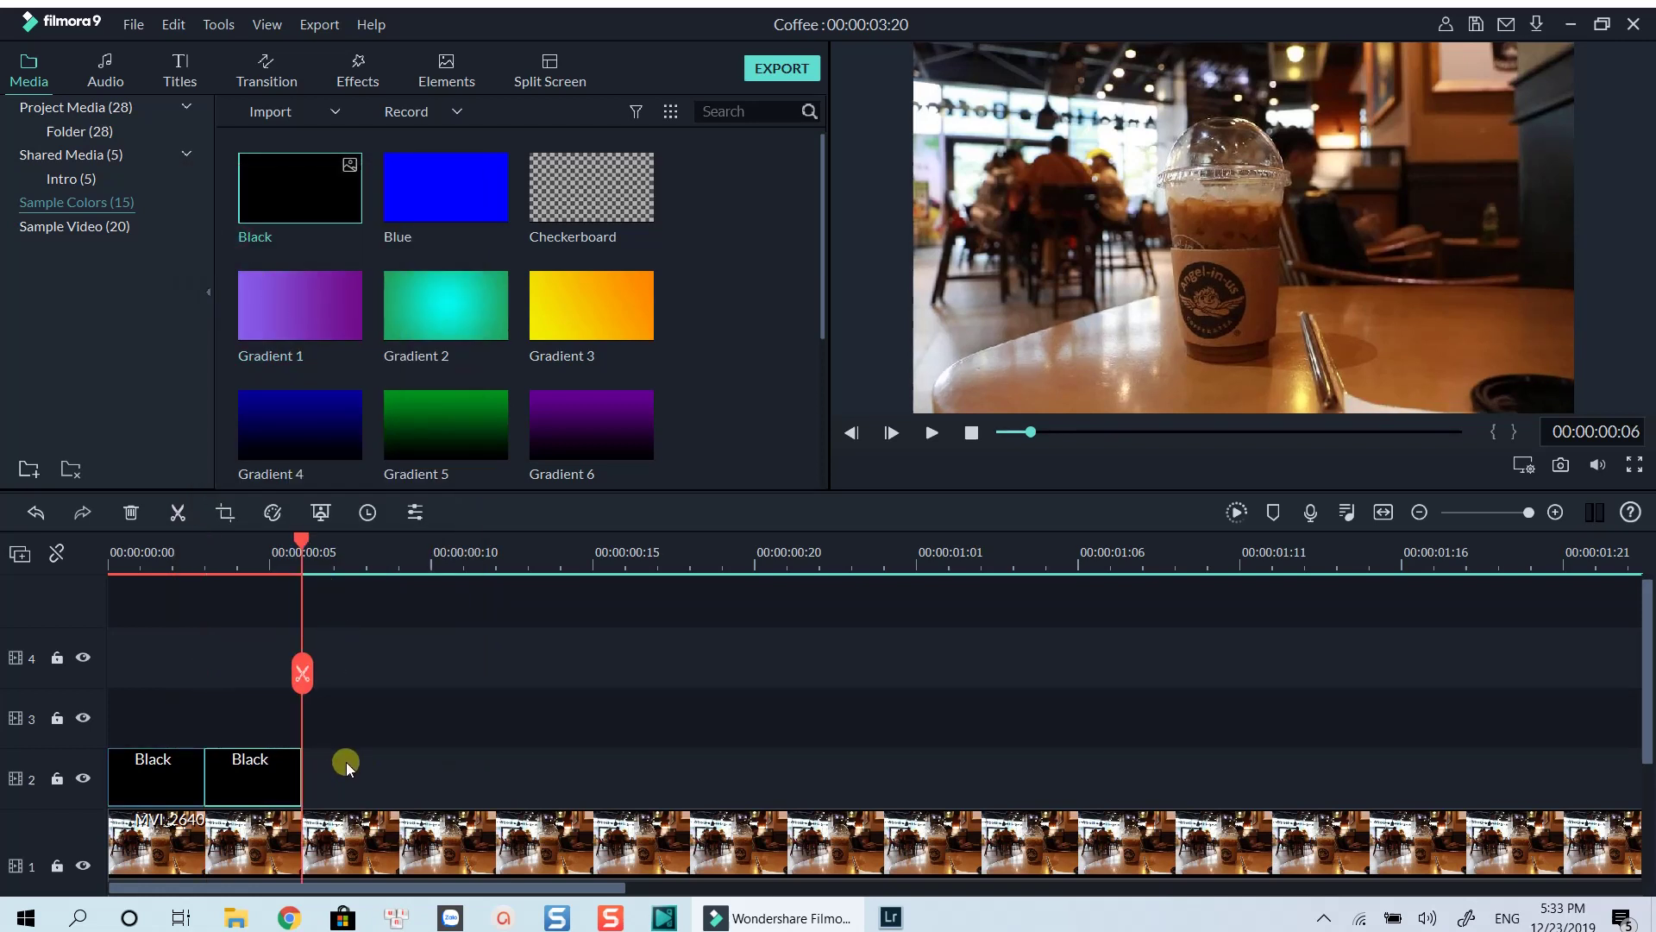
{"action": "key", "text": "ctrl+v"}
{"action": "key", "text": "ctrl+v"}
{"action": "key", "text": "ctrl+v"}
{"action": "key", "text": "ctrl+v"}
{"action": "key", "text": "ctrl+v"}
{"action": "key", "text": "ctrl+v"}
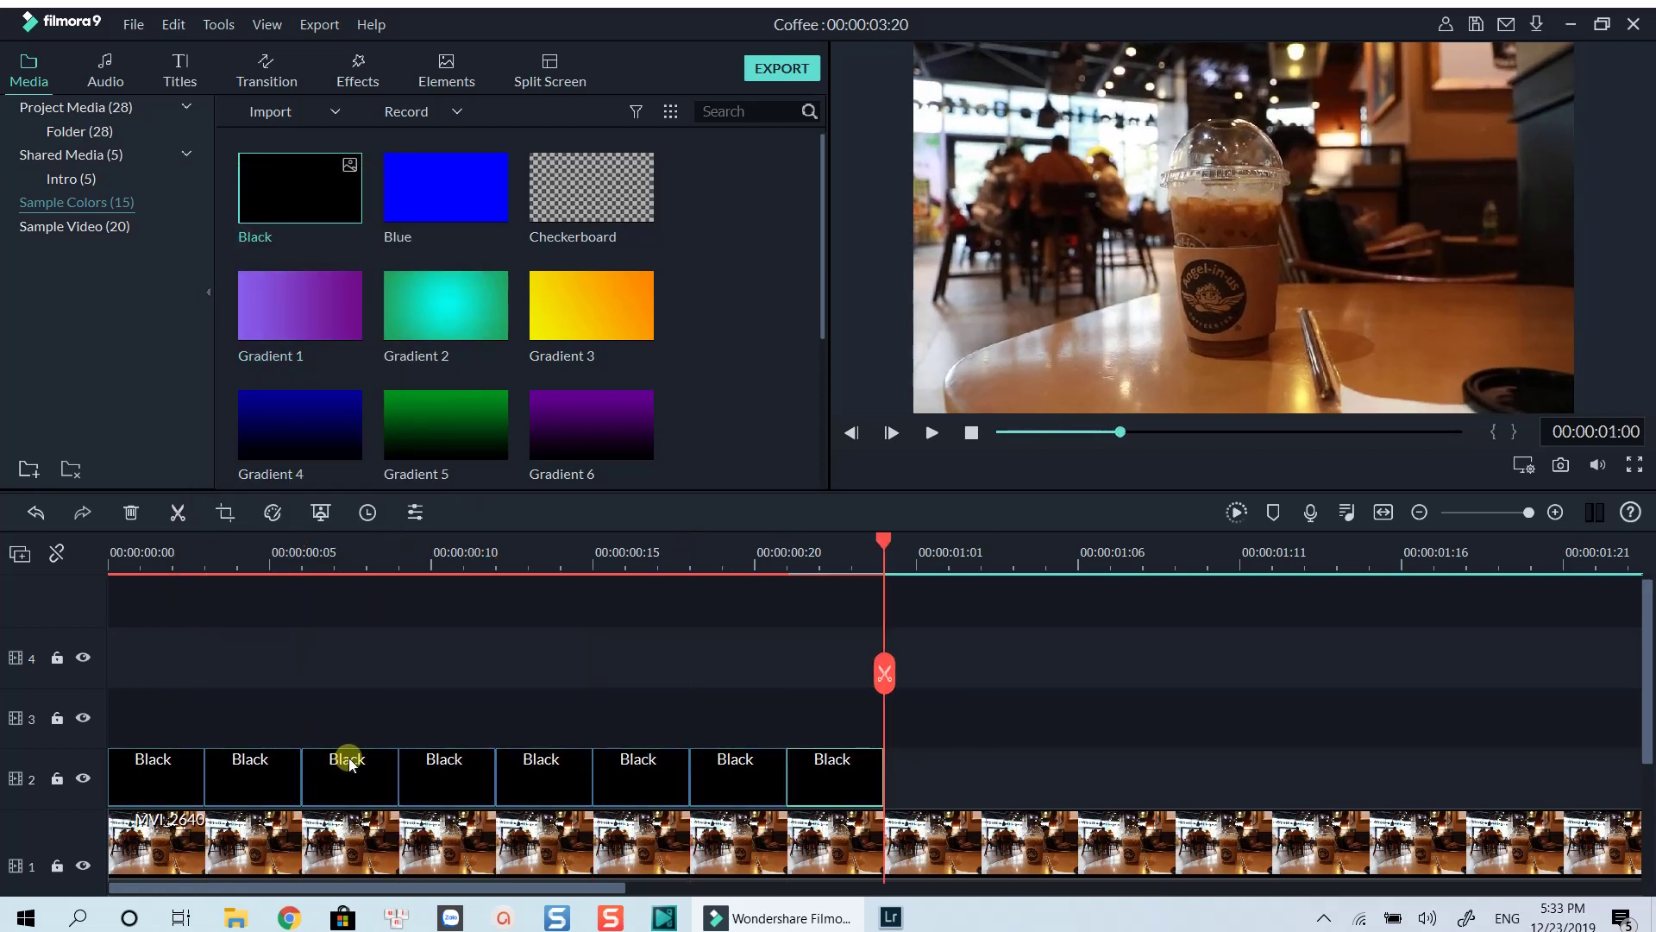
{"action": "key", "text": "ctrl+v"}
{"action": "key", "text": "ctrl+v"}
{"action": "key", "text": "ctrl+v"}
{"action": "key", "text": "ctrl+v"}
{"action": "key", "text": "ctrl+v"}
{"action": "key", "text": "ctrl+v"}
{"action": "key", "text": "ctrl+v"}
{"action": "key", "text": "ctrl+v"}
{"action": "key", "text": "ctrl+v"}
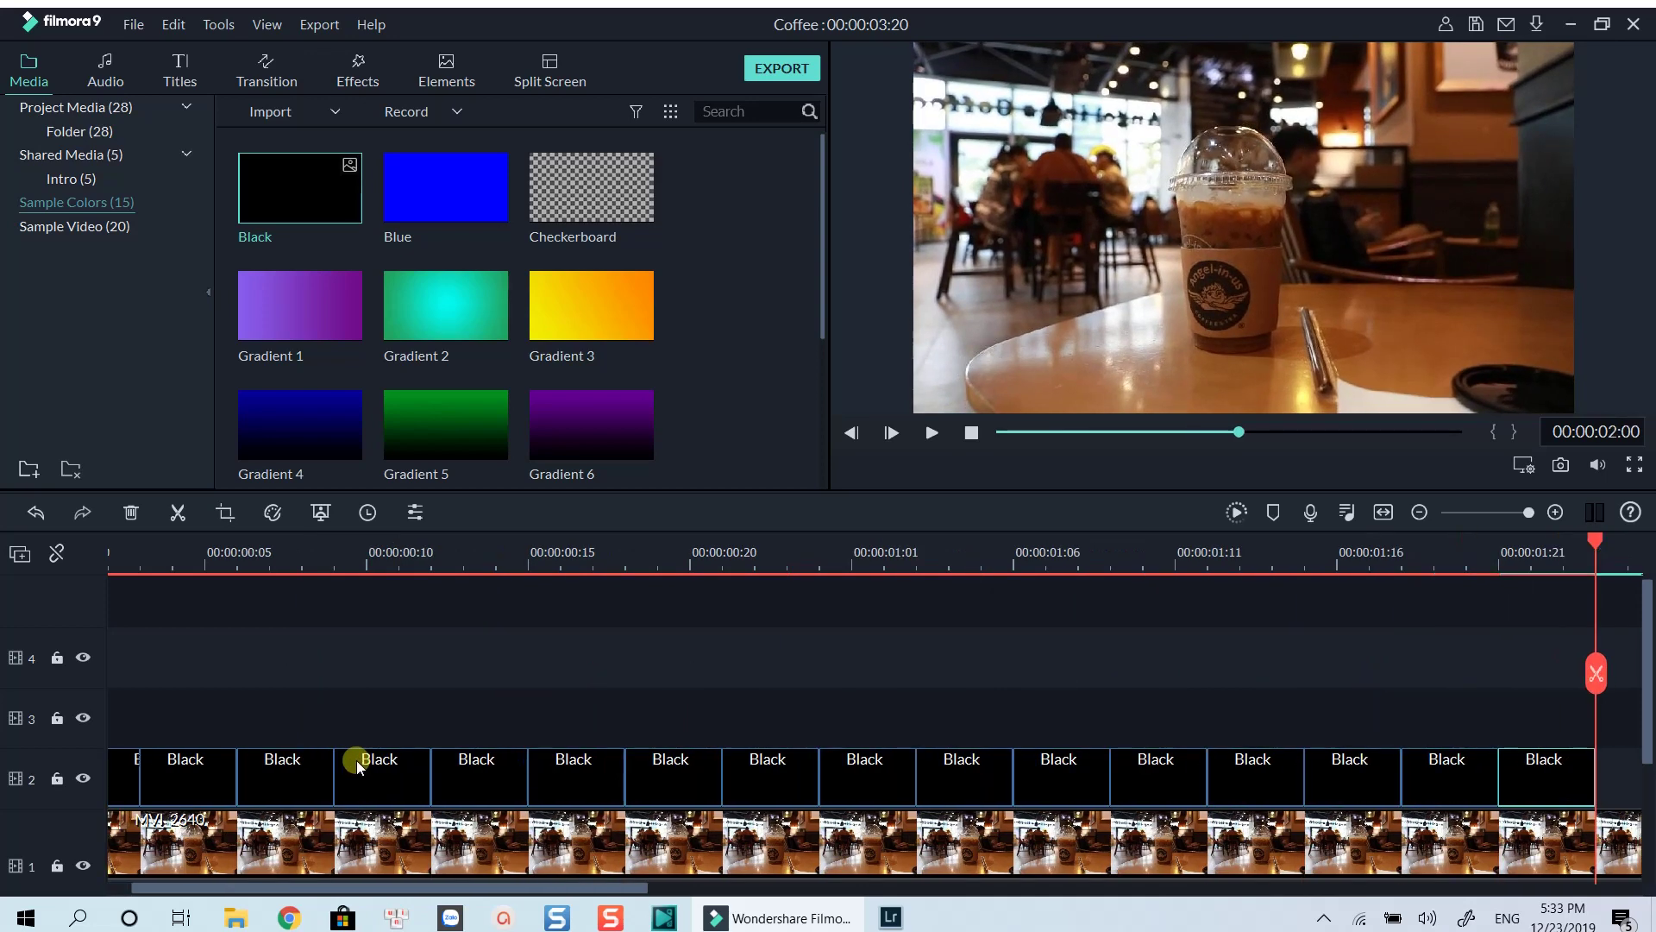
{"action": "key", "text": "ctrl+v"}
{"action": "key", "text": "ctrl+v"}
{"action": "key", "text": "ctrl+v"}
{"action": "key", "text": "ctrl+v"}
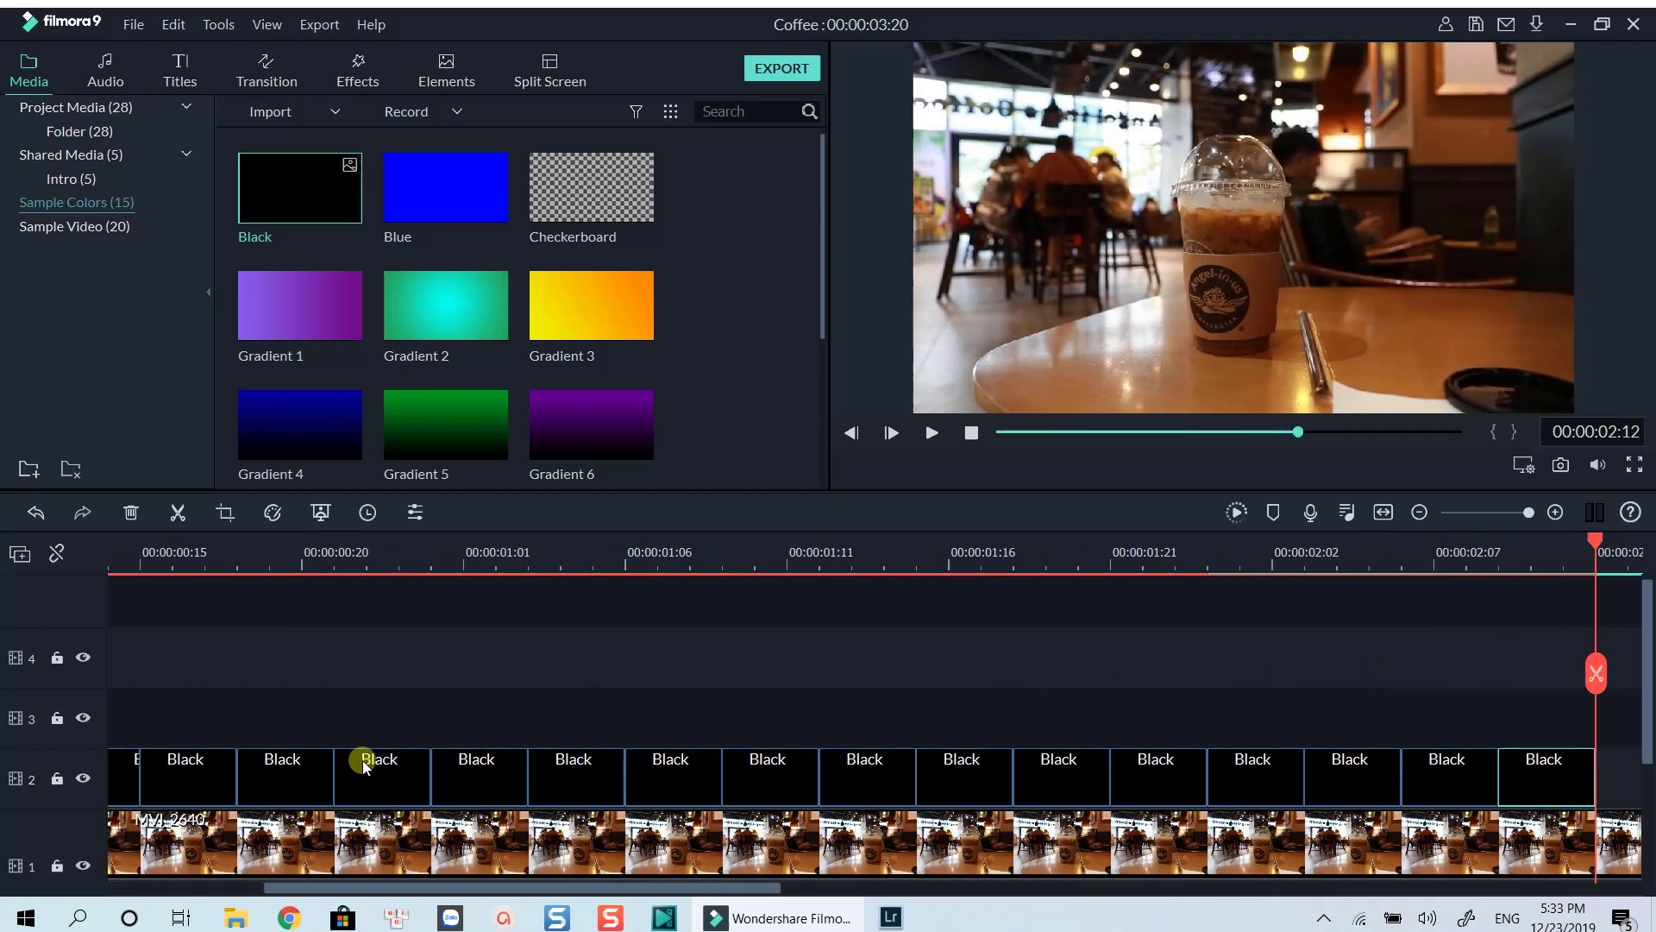
{"action": "key", "text": "ctrl+v"}
{"action": "key", "text": "ctrl+v"}
{"action": "key", "text": "ctrl+v"}
{"action": "key", "text": "ctrl+v"}
{"action": "key", "text": "ctrl+v"}
{"action": "key", "text": "ctrl+v"}
{"action": "key", "text": "ctrl+v"}
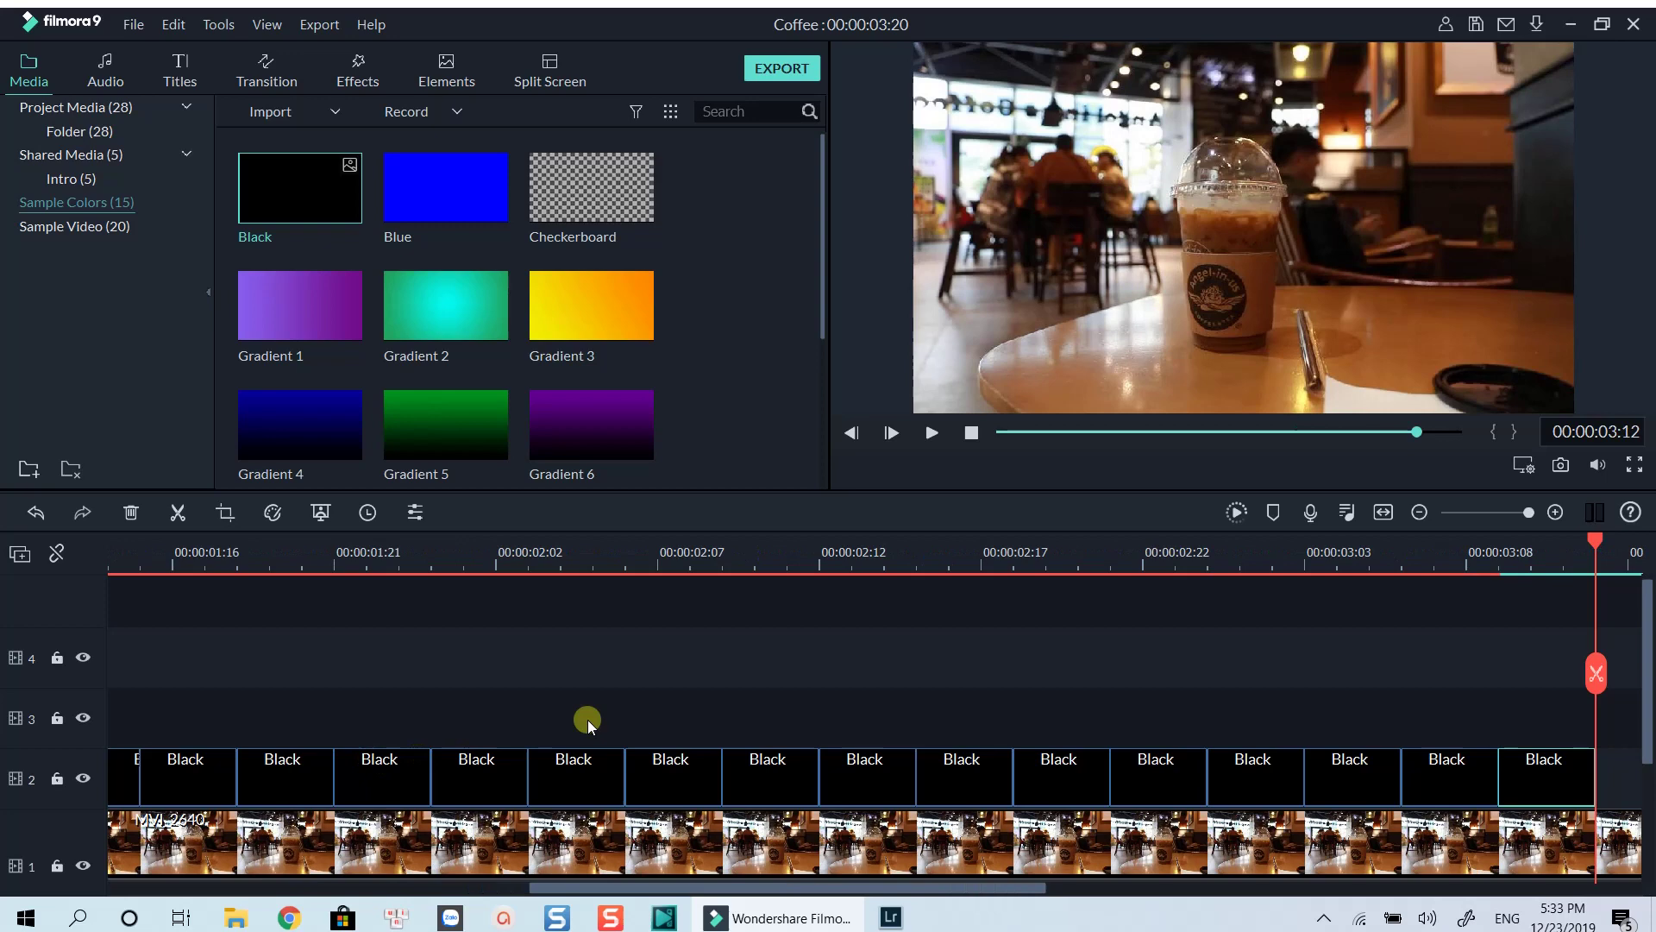
{"action": "left_click", "coordinate": [1382, 512]}
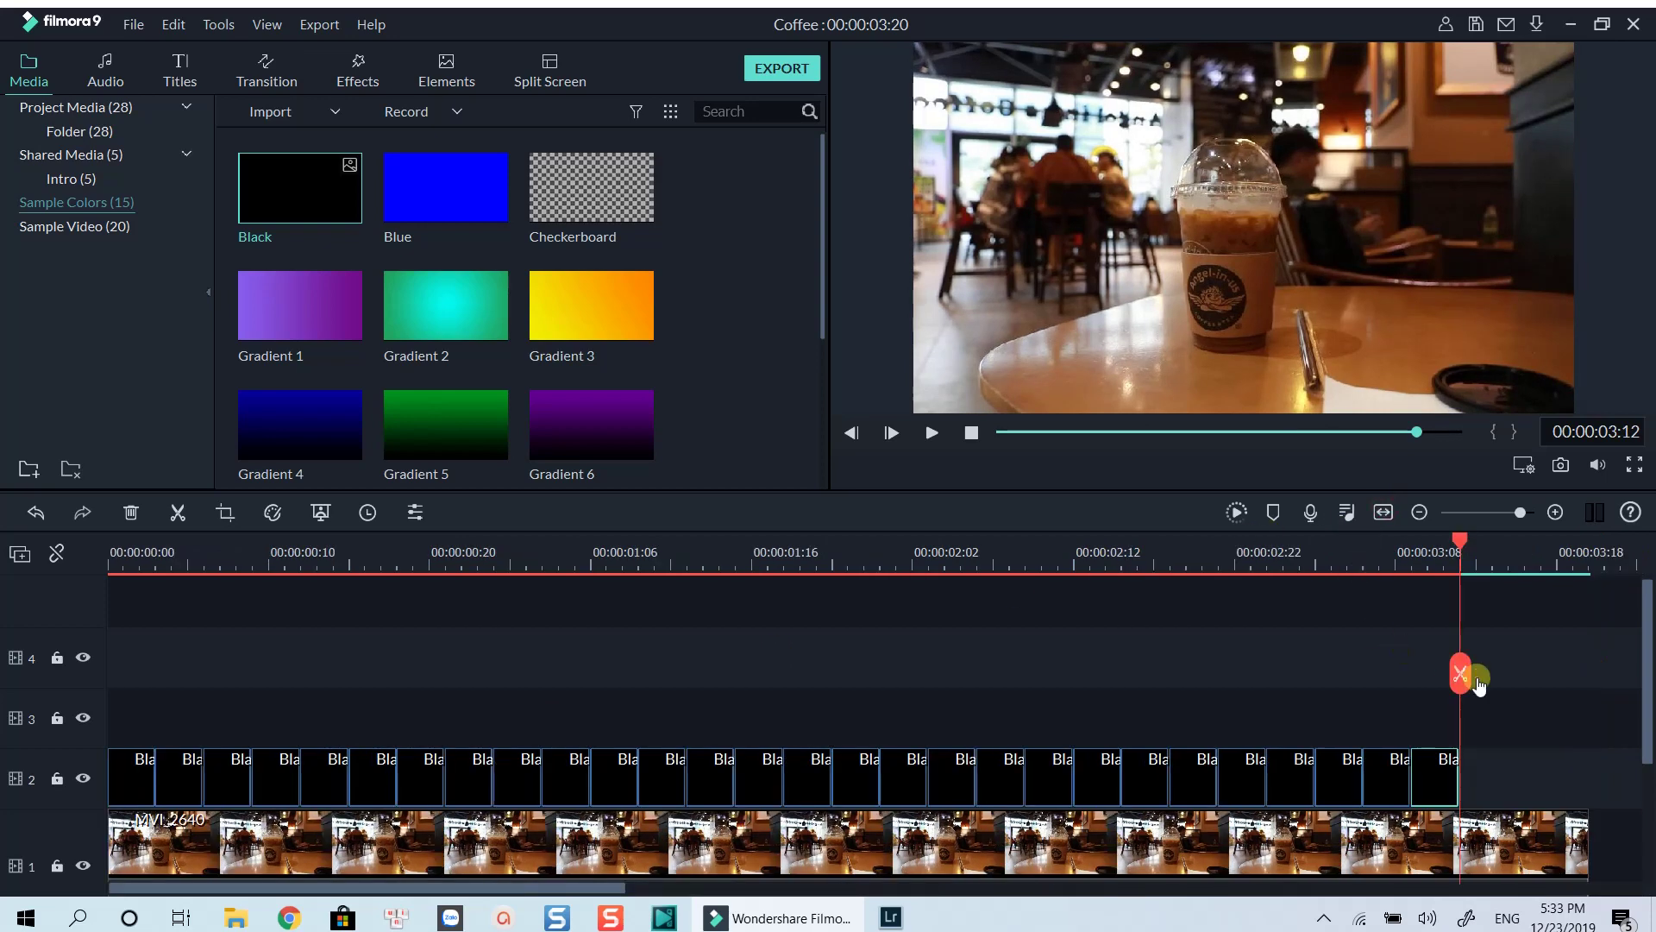
{"action": "key", "text": "ctrl+v"}
{"action": "key", "text": "ctrl+v"}
{"action": "key", "text": "ctrl+v"}
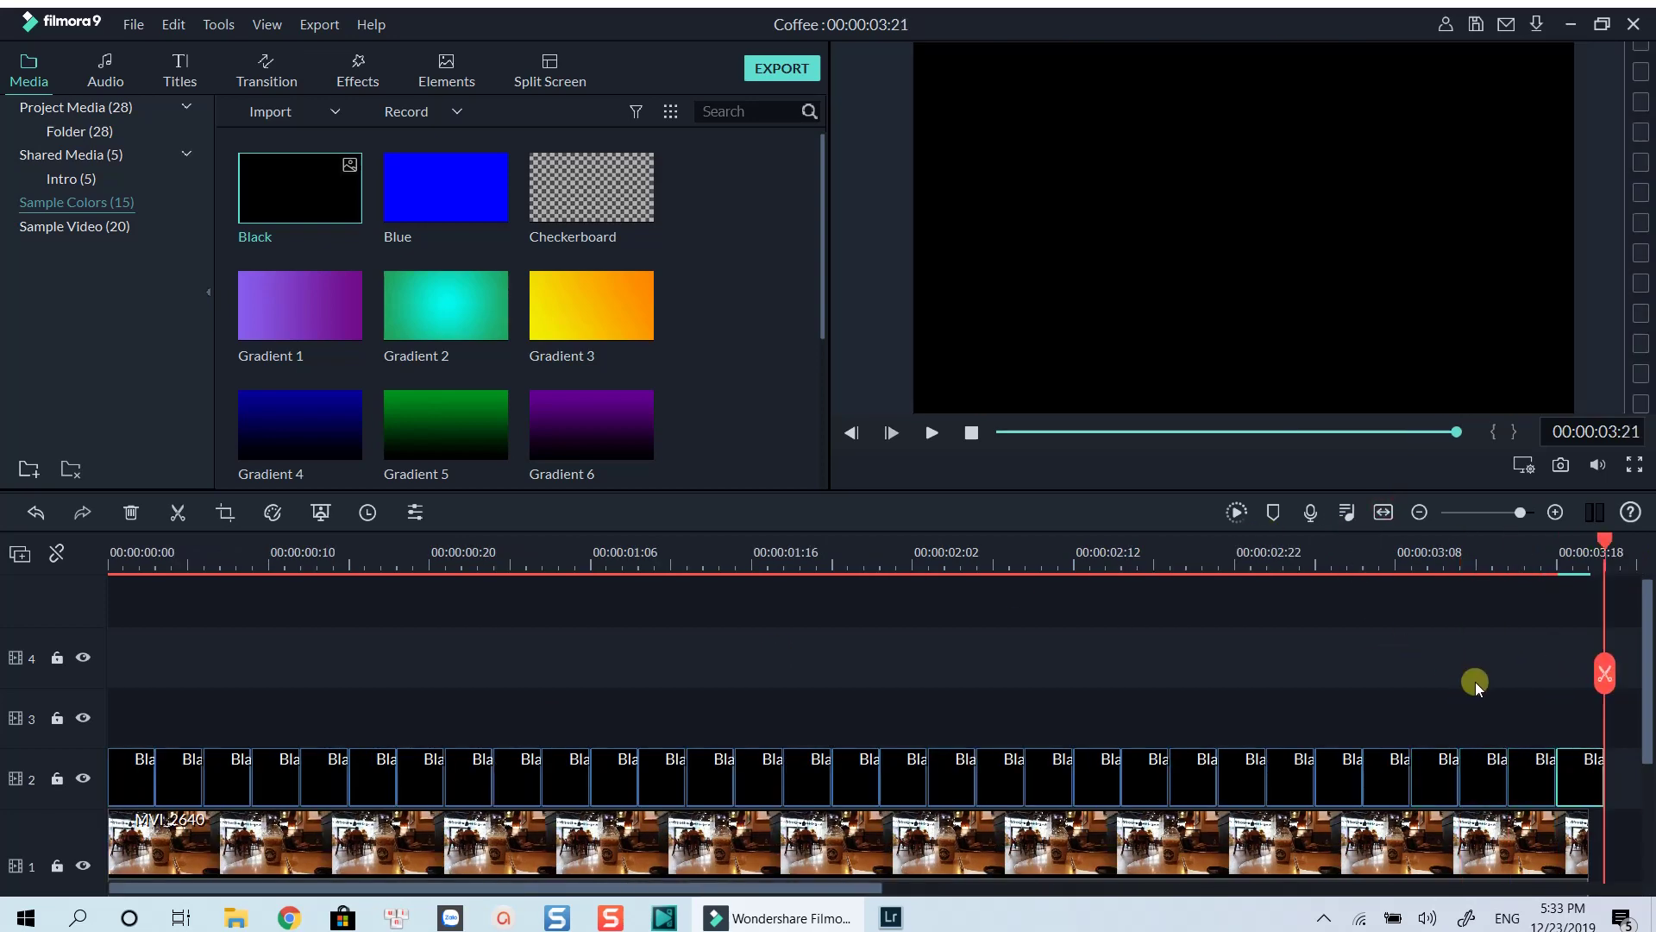
- Delete every other black clip across the first half of track 2
{"action": "left_click", "coordinate": [129, 561]}
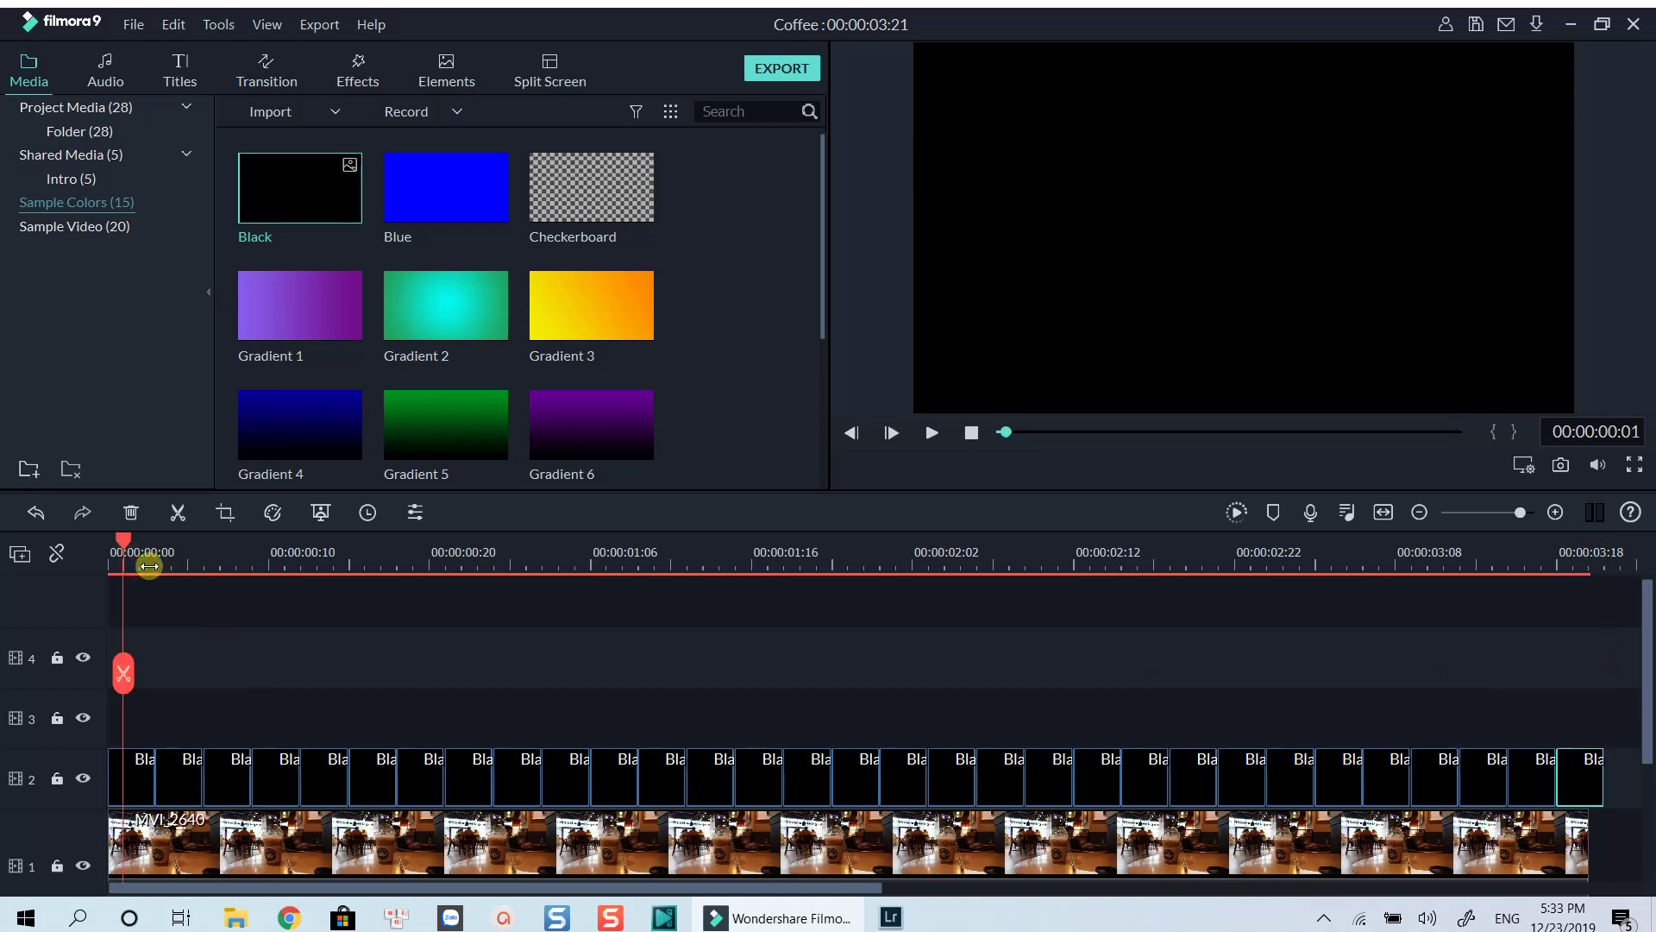
{"action": "key", "text": "Right"}
{"action": "left_click", "coordinate": [171, 776]}
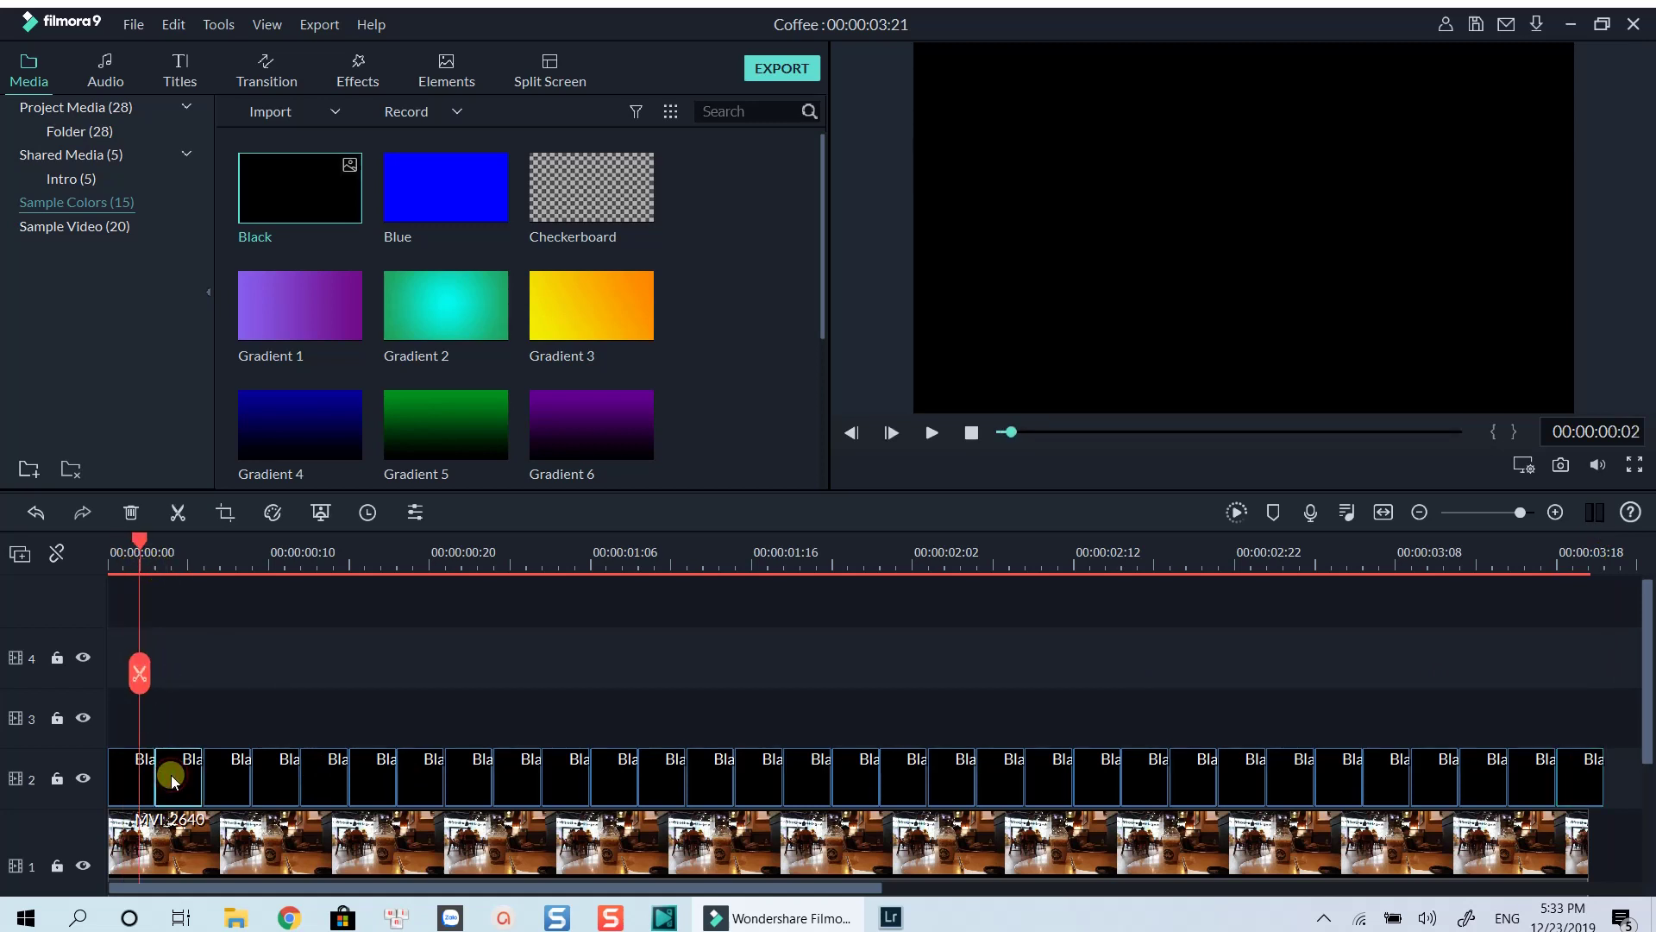
{"action": "key", "text": "Delete"}
{"action": "left_click", "coordinate": [274, 770]}
{"action": "key", "text": "Delete"}
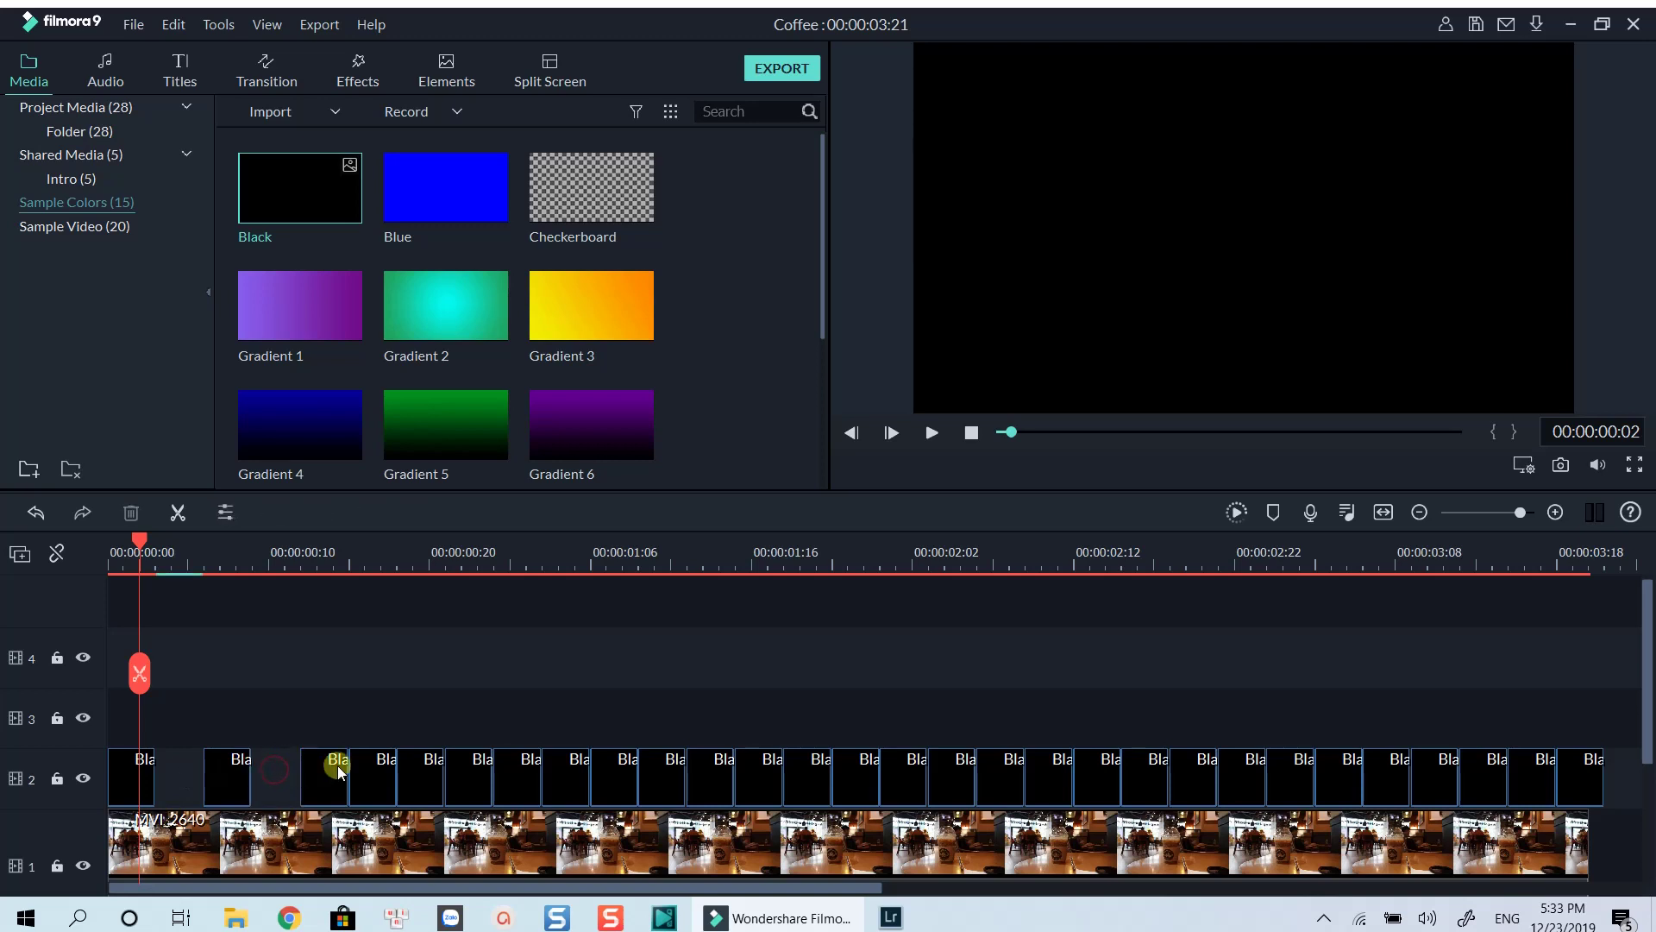
{"action": "left_click", "coordinate": [377, 765]}
{"action": "key", "text": "Delete"}
{"action": "left_click", "coordinate": [476, 770]}
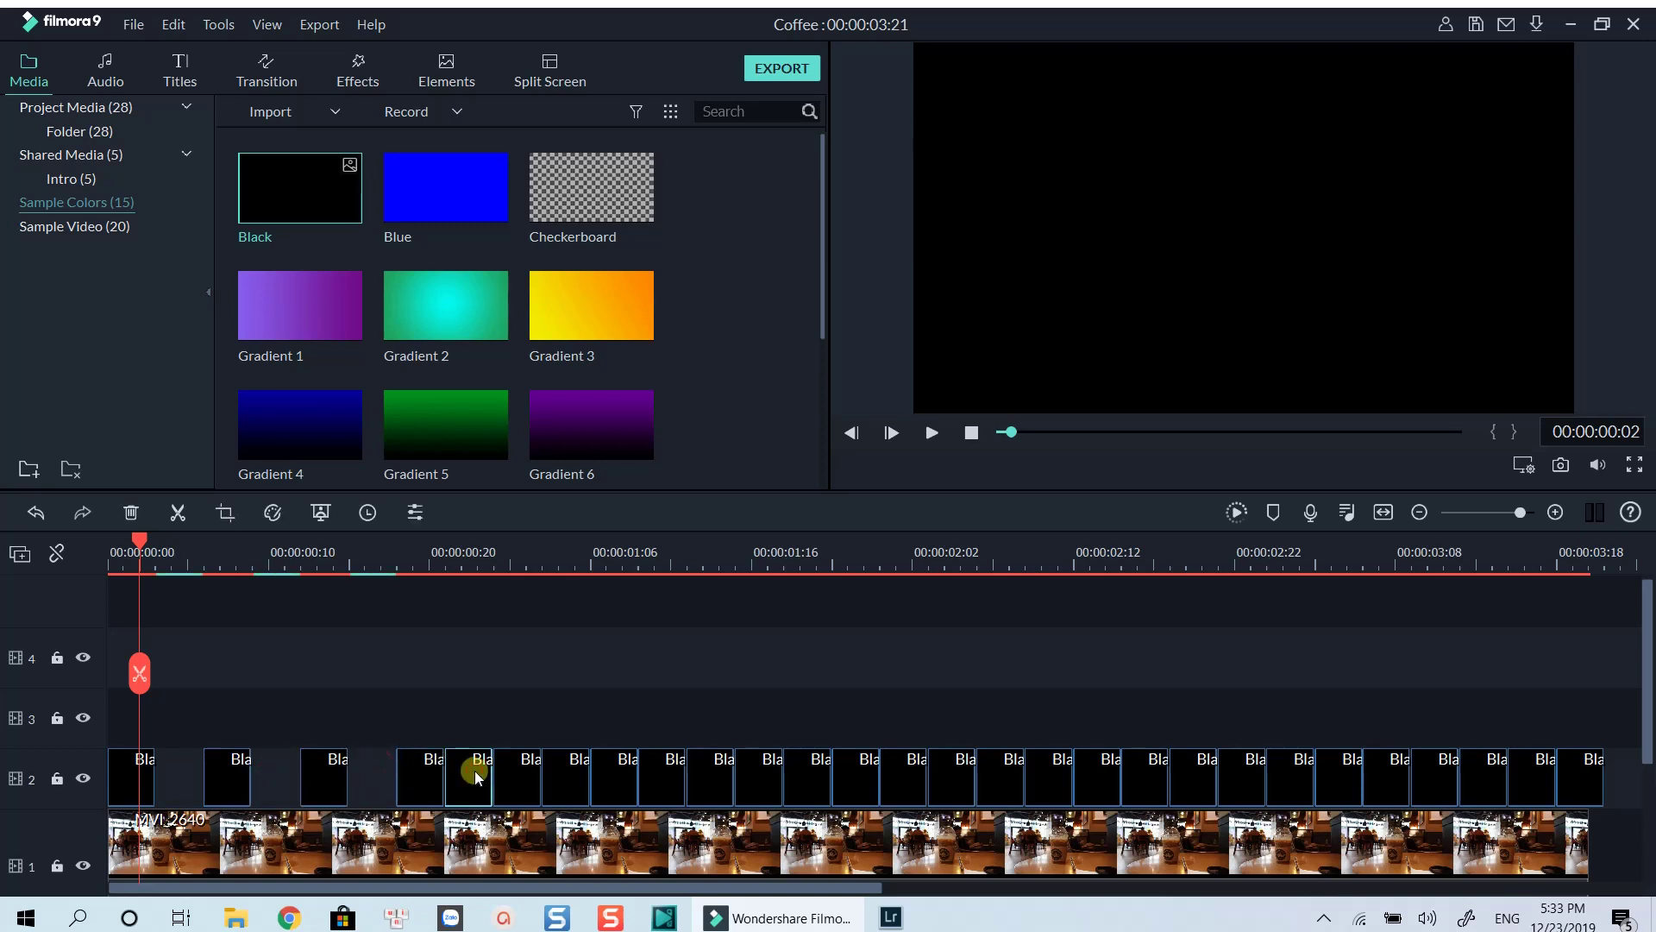
{"action": "key", "text": "Delete"}
{"action": "left_click", "coordinate": [571, 772]}
{"action": "key", "text": "Delete"}
{"action": "left_click", "coordinate": [663, 773]}
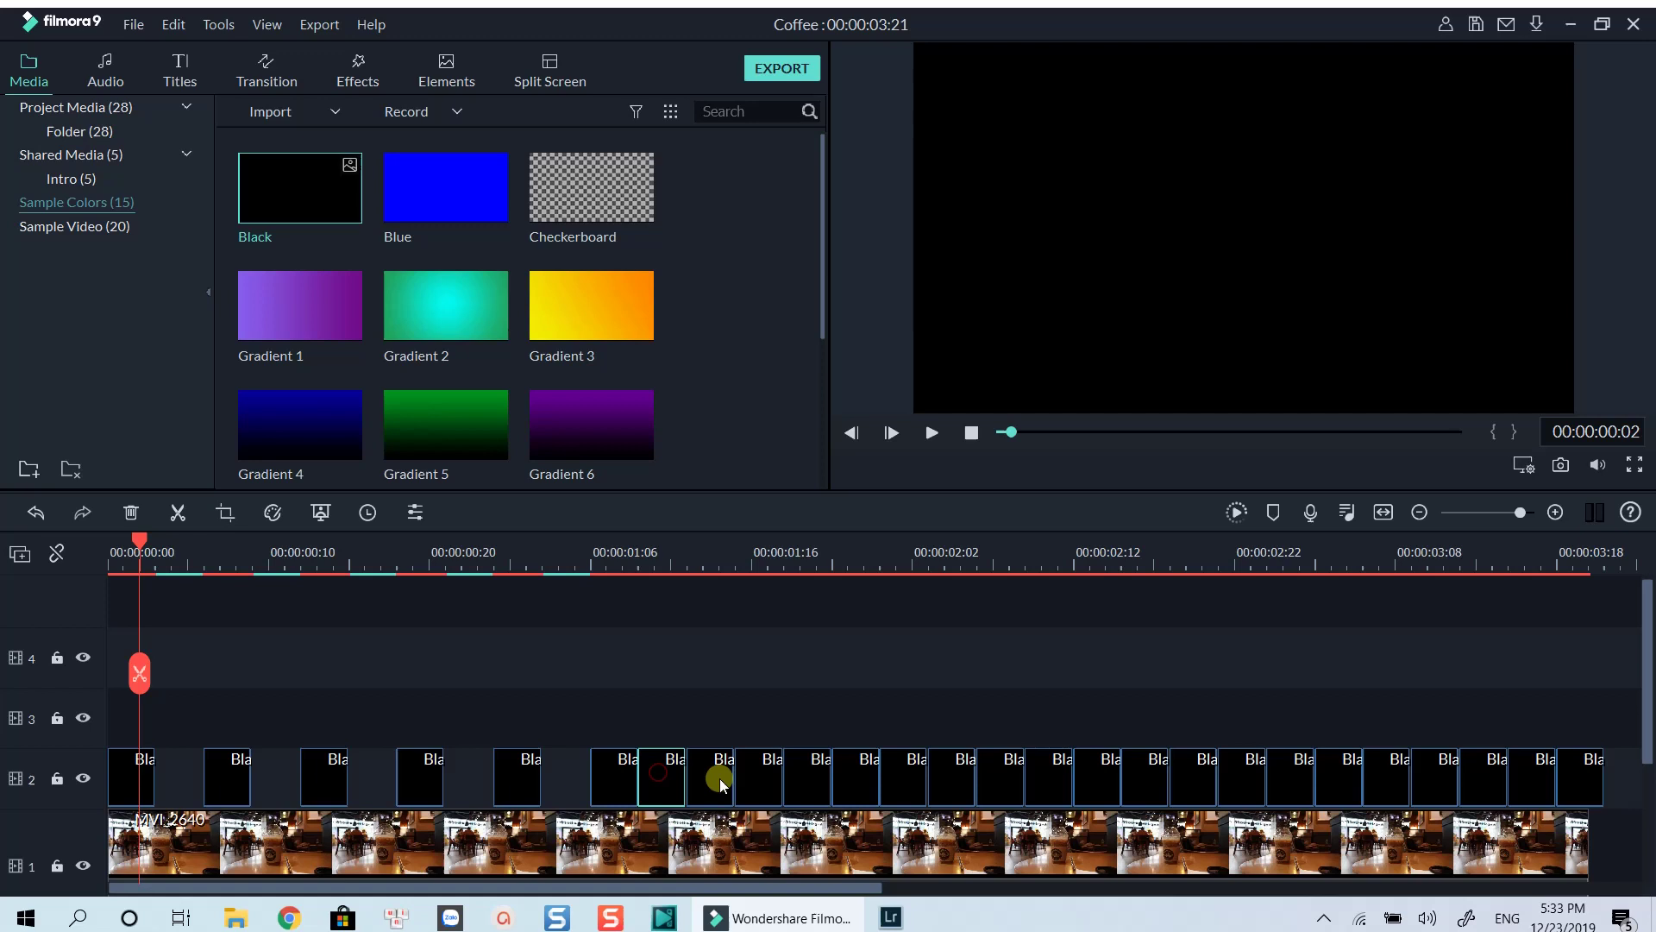
{"action": "key", "text": "Delete"}
{"action": "left_click", "coordinate": [765, 778]}
{"action": "key", "text": "Delete"}
- Delete the remaining alternate black clips to the end, then return the playhead to start
{"action": "left_click", "coordinate": [857, 768]}
{"action": "key", "text": "Delete"}
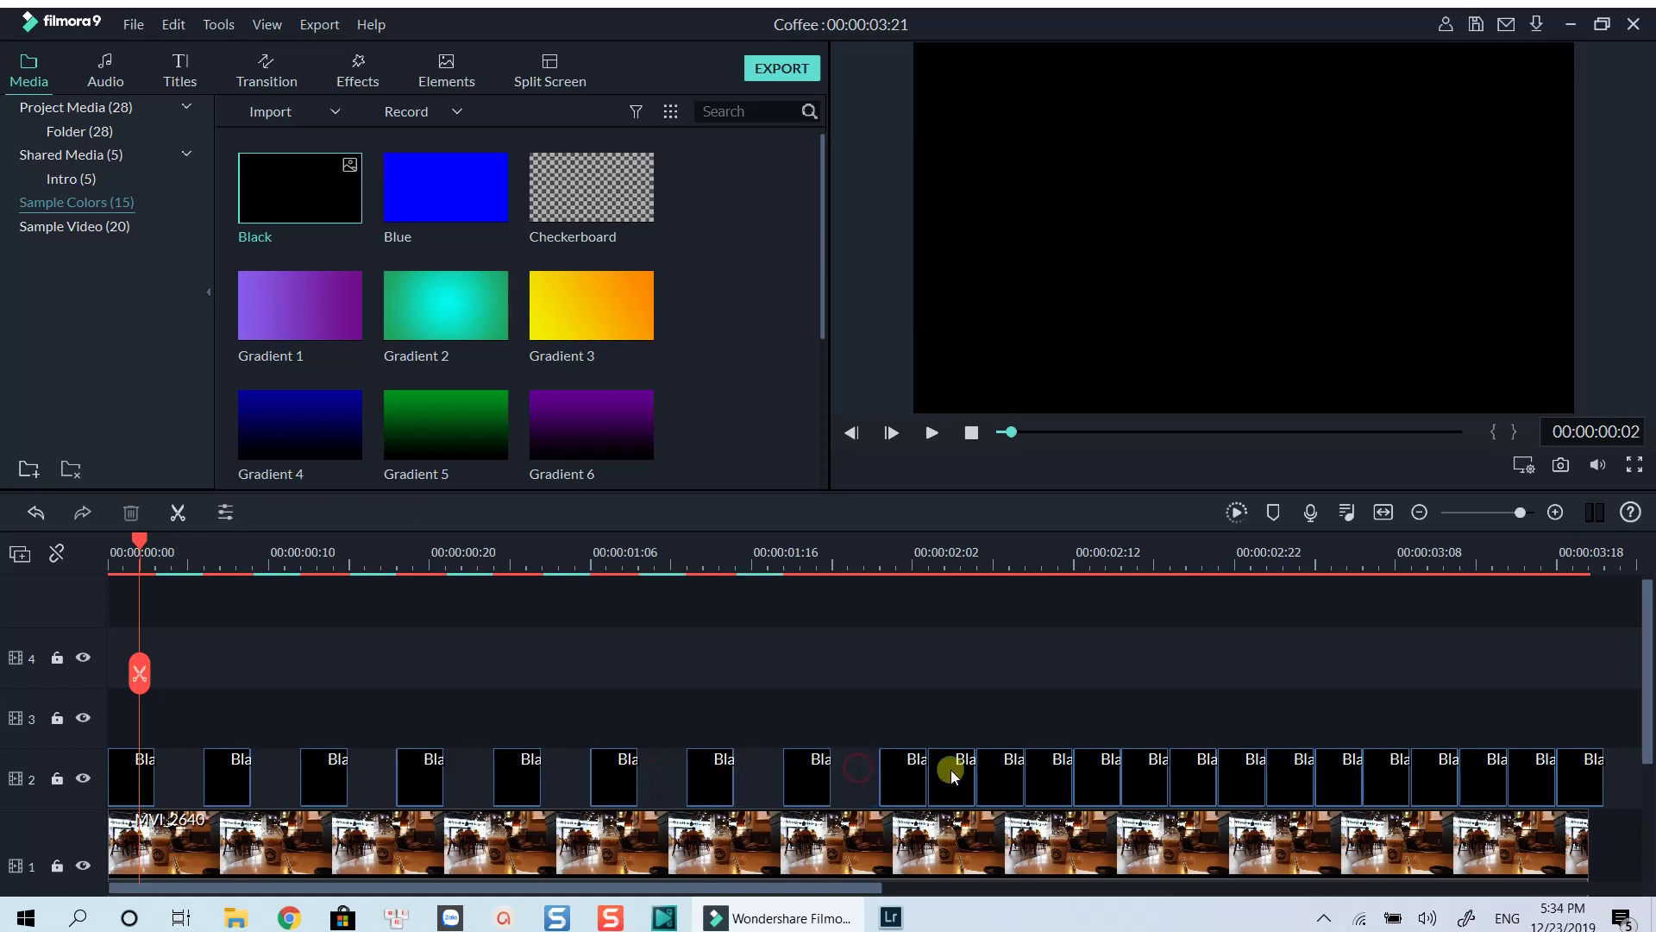
{"action": "left_click", "coordinate": [950, 769]}
{"action": "key", "text": "Delete"}
{"action": "left_click", "coordinate": [1065, 769]}
{"action": "key", "text": "Delete"}
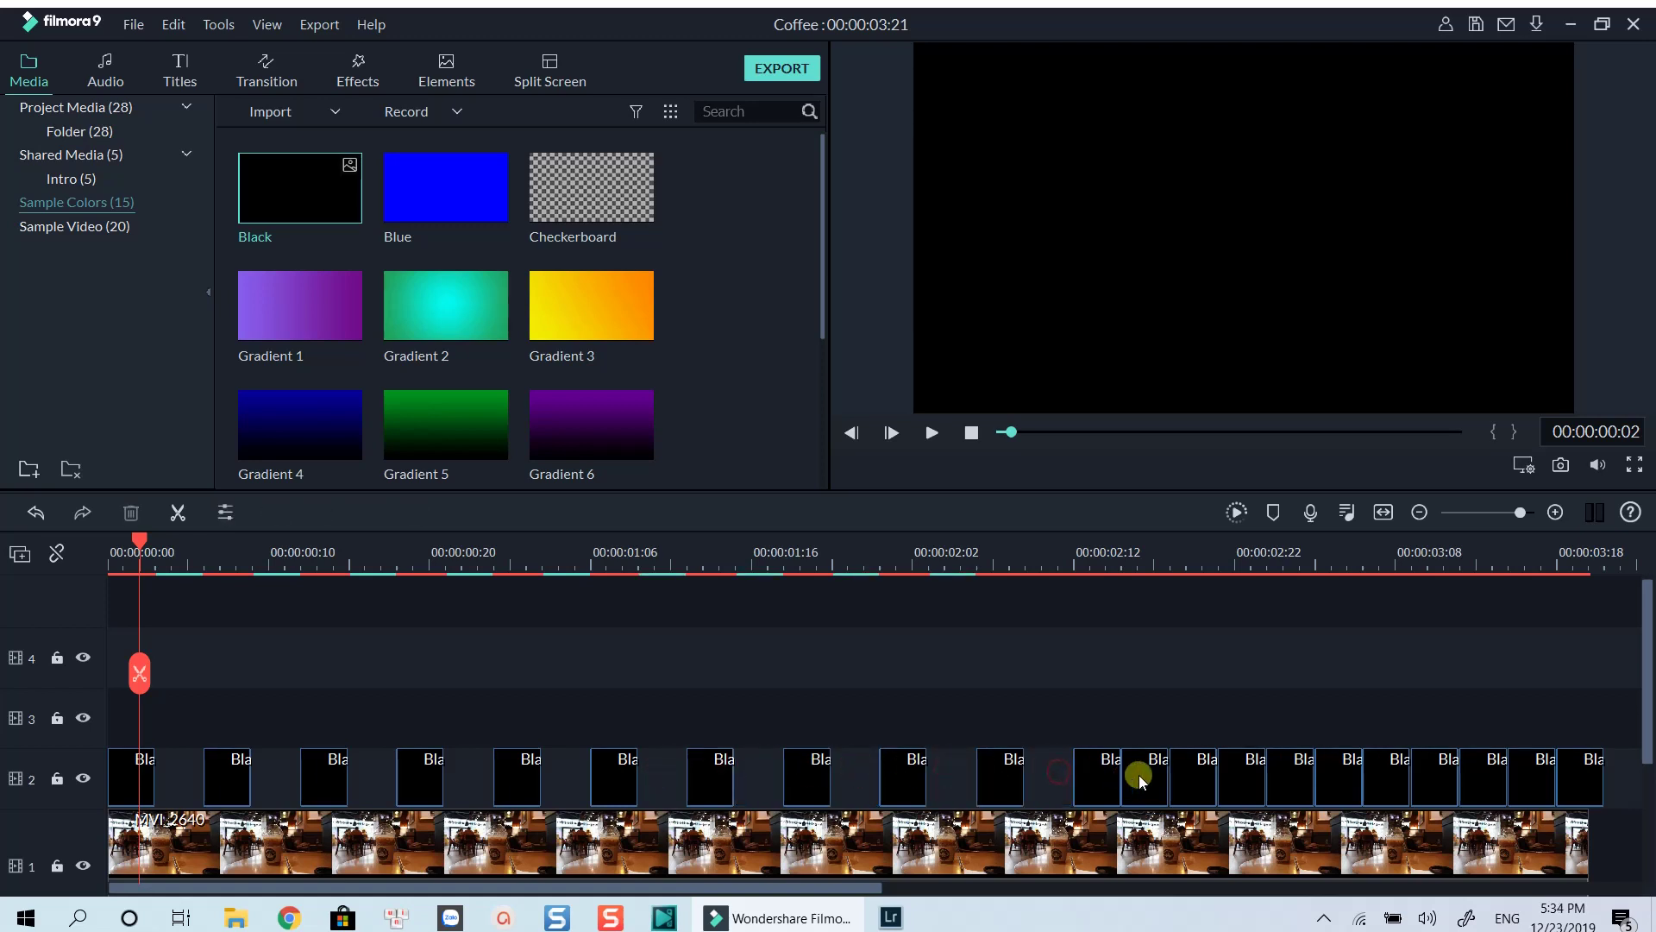
{"action": "left_click", "coordinate": [1146, 774]}
{"action": "key", "text": "Delete"}
{"action": "left_click", "coordinate": [1246, 774]}
{"action": "key", "text": "Delete"}
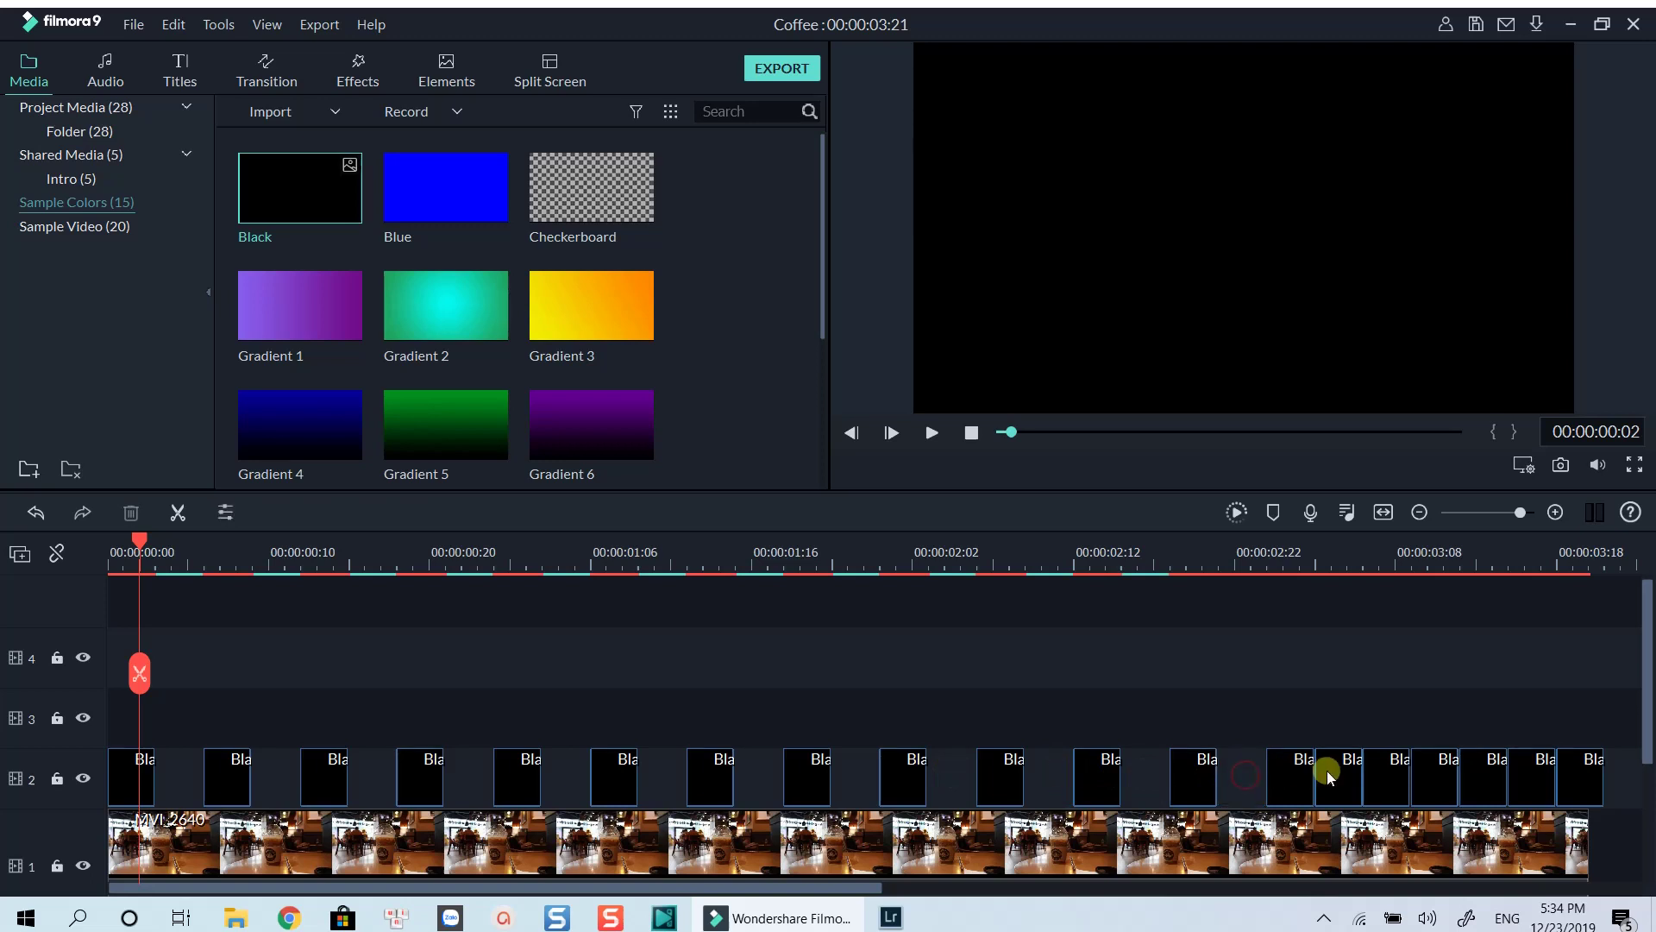
{"action": "left_click", "coordinate": [1328, 770]}
{"action": "key", "text": "Delete"}
{"action": "left_click", "coordinate": [1425, 774]}
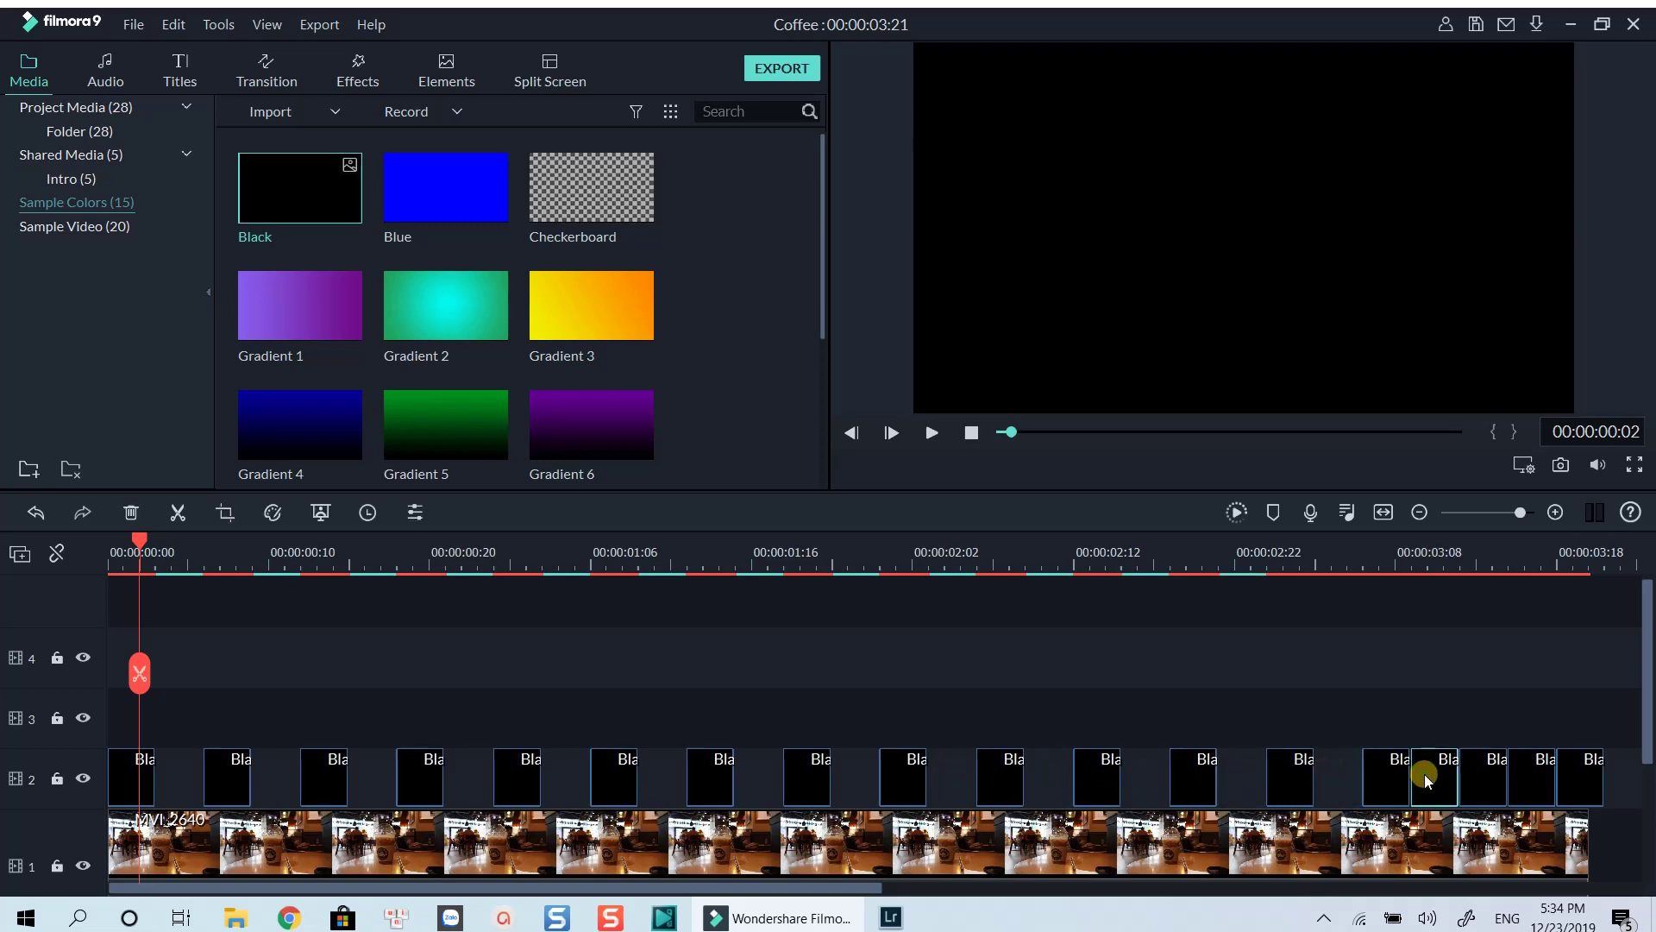
{"action": "key", "text": "Delete"}
{"action": "left_click", "coordinate": [1525, 766]}
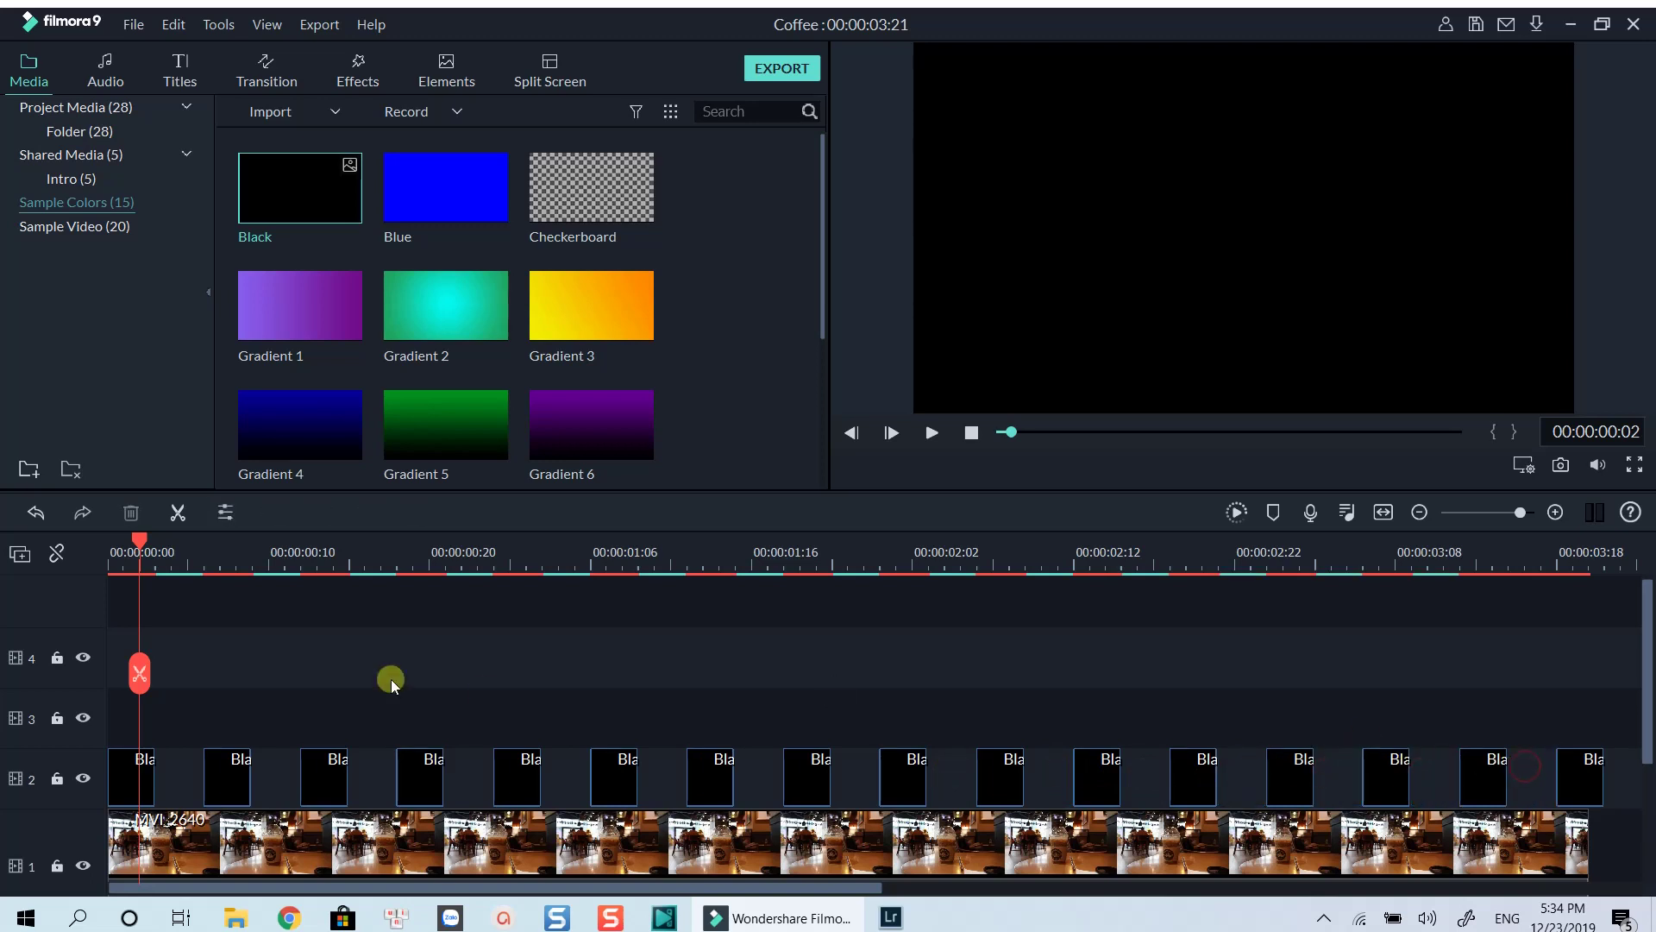
{"action": "key", "text": "Delete"}
{"action": "left_click_drag", "start_coordinate": [137, 549], "coordinate": [14, 551]}
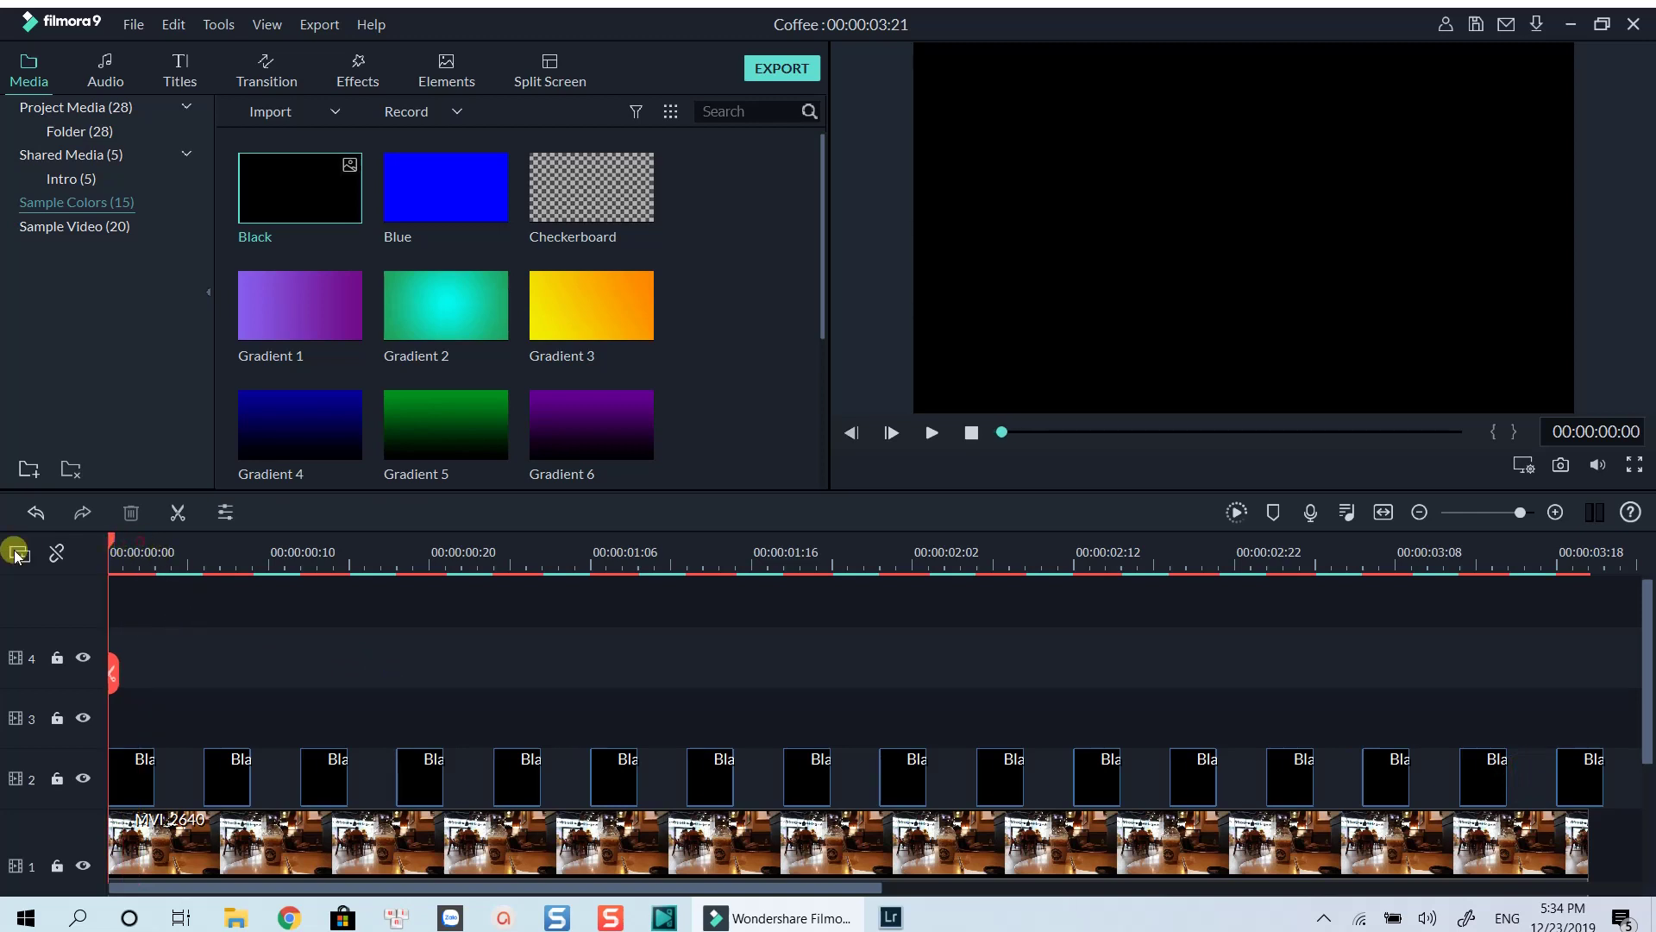
{"action": "left_click", "coordinate": [1238, 513]}
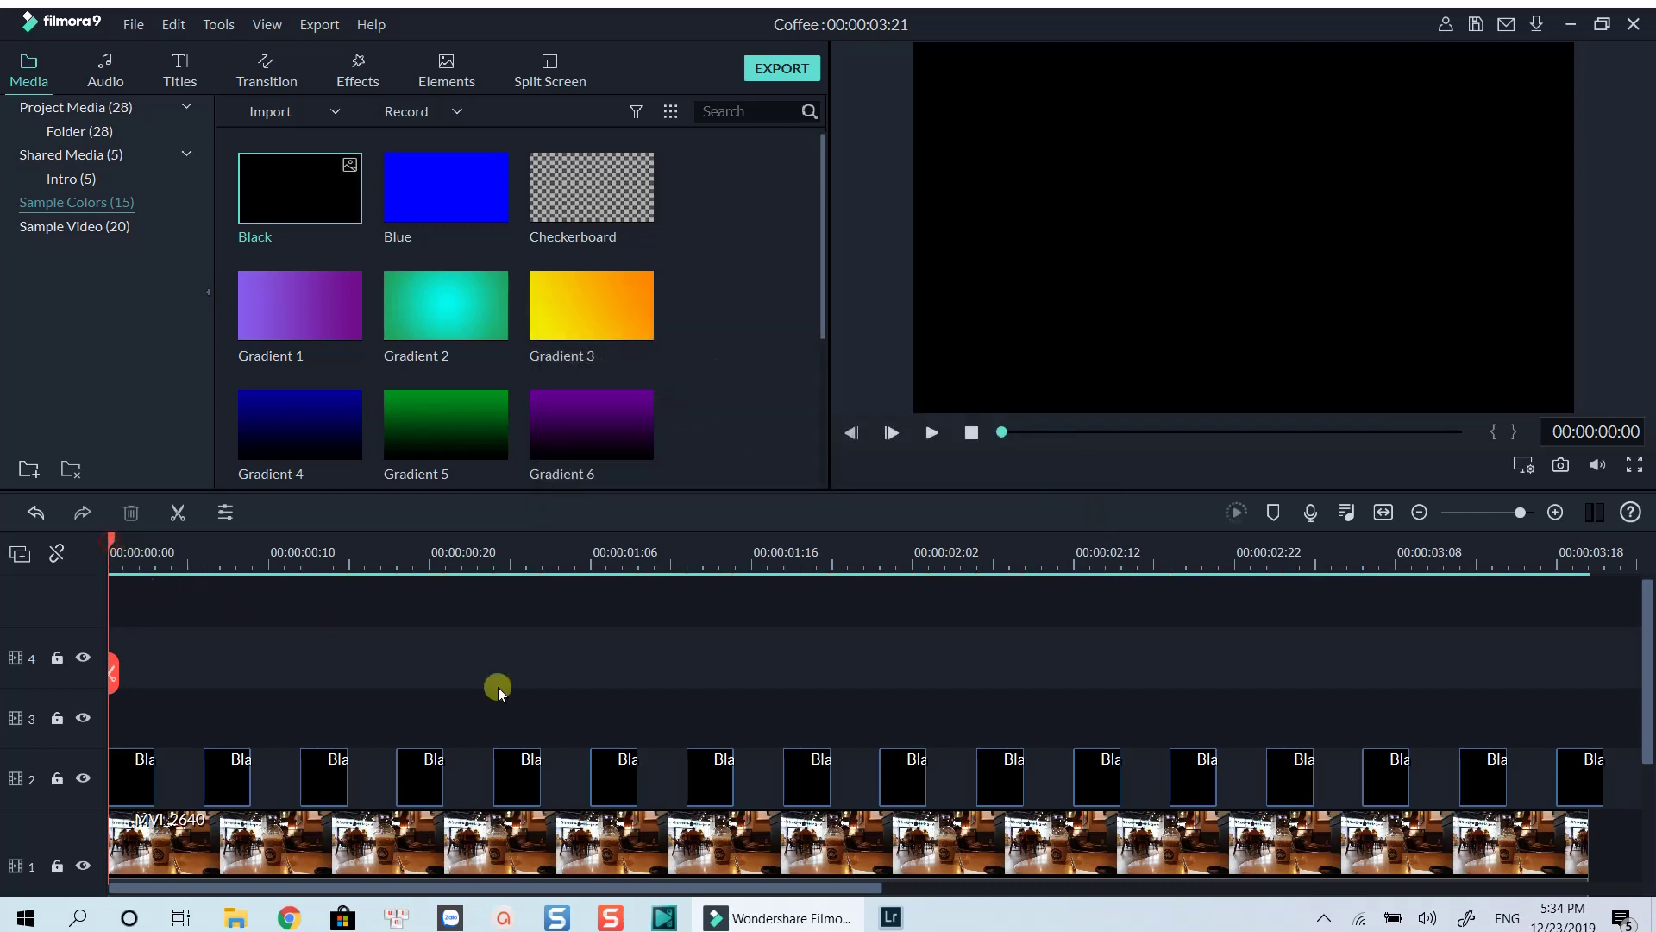
{"action": "left_click", "coordinate": [1385, 514]}
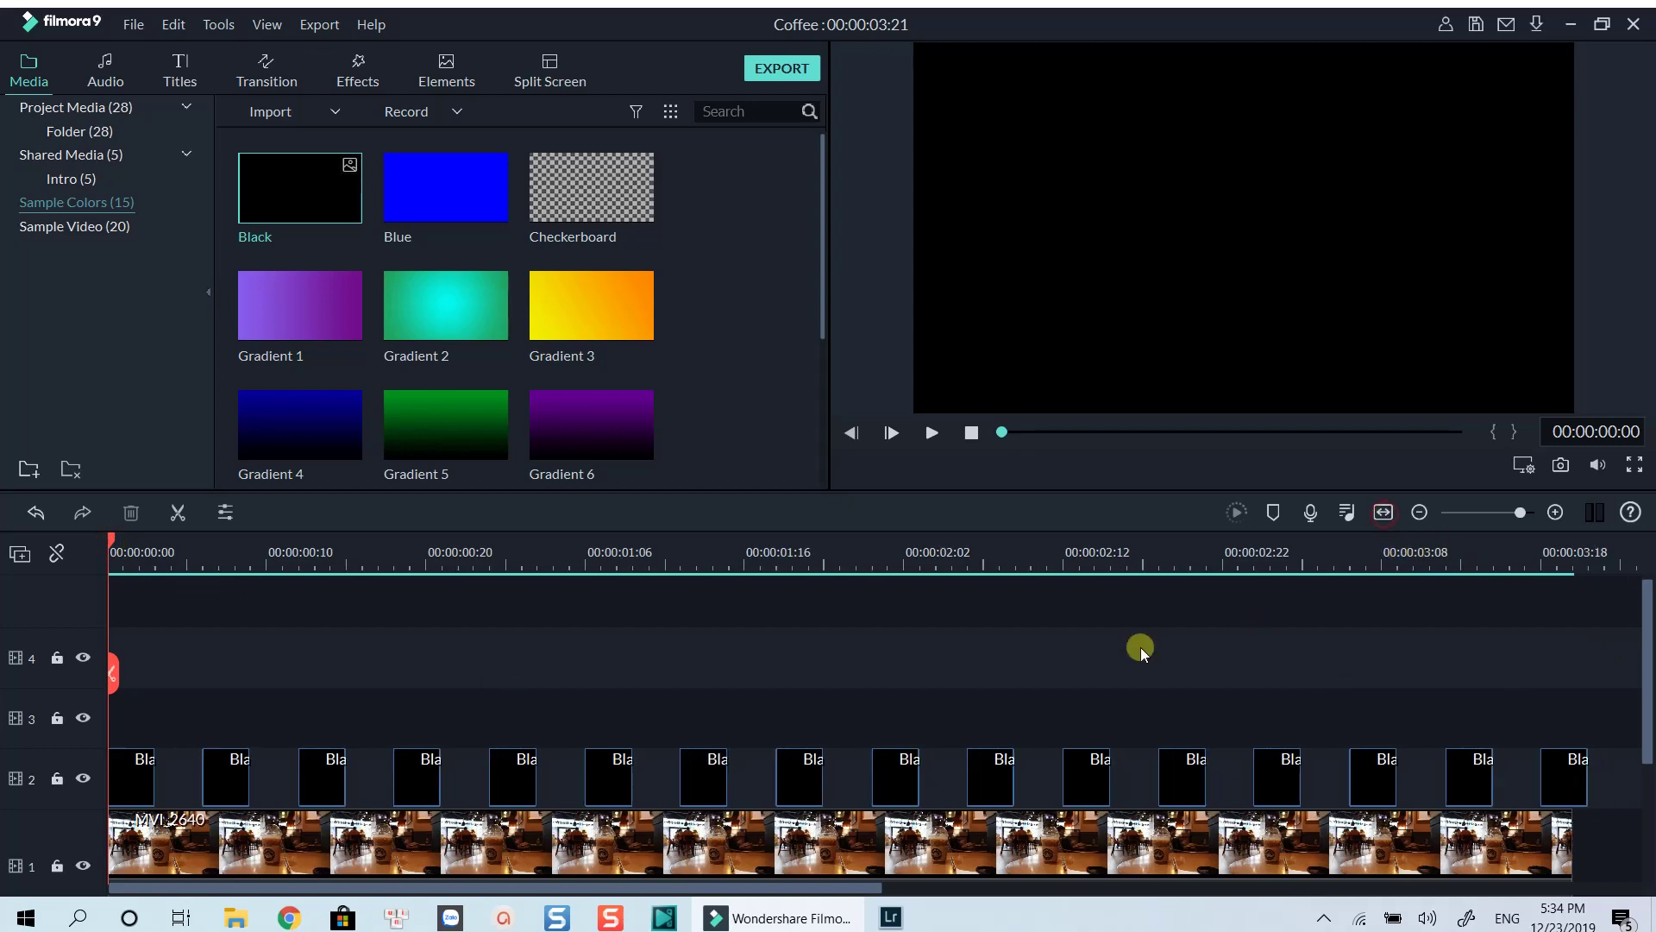
{"action": "key", "text": "space"}
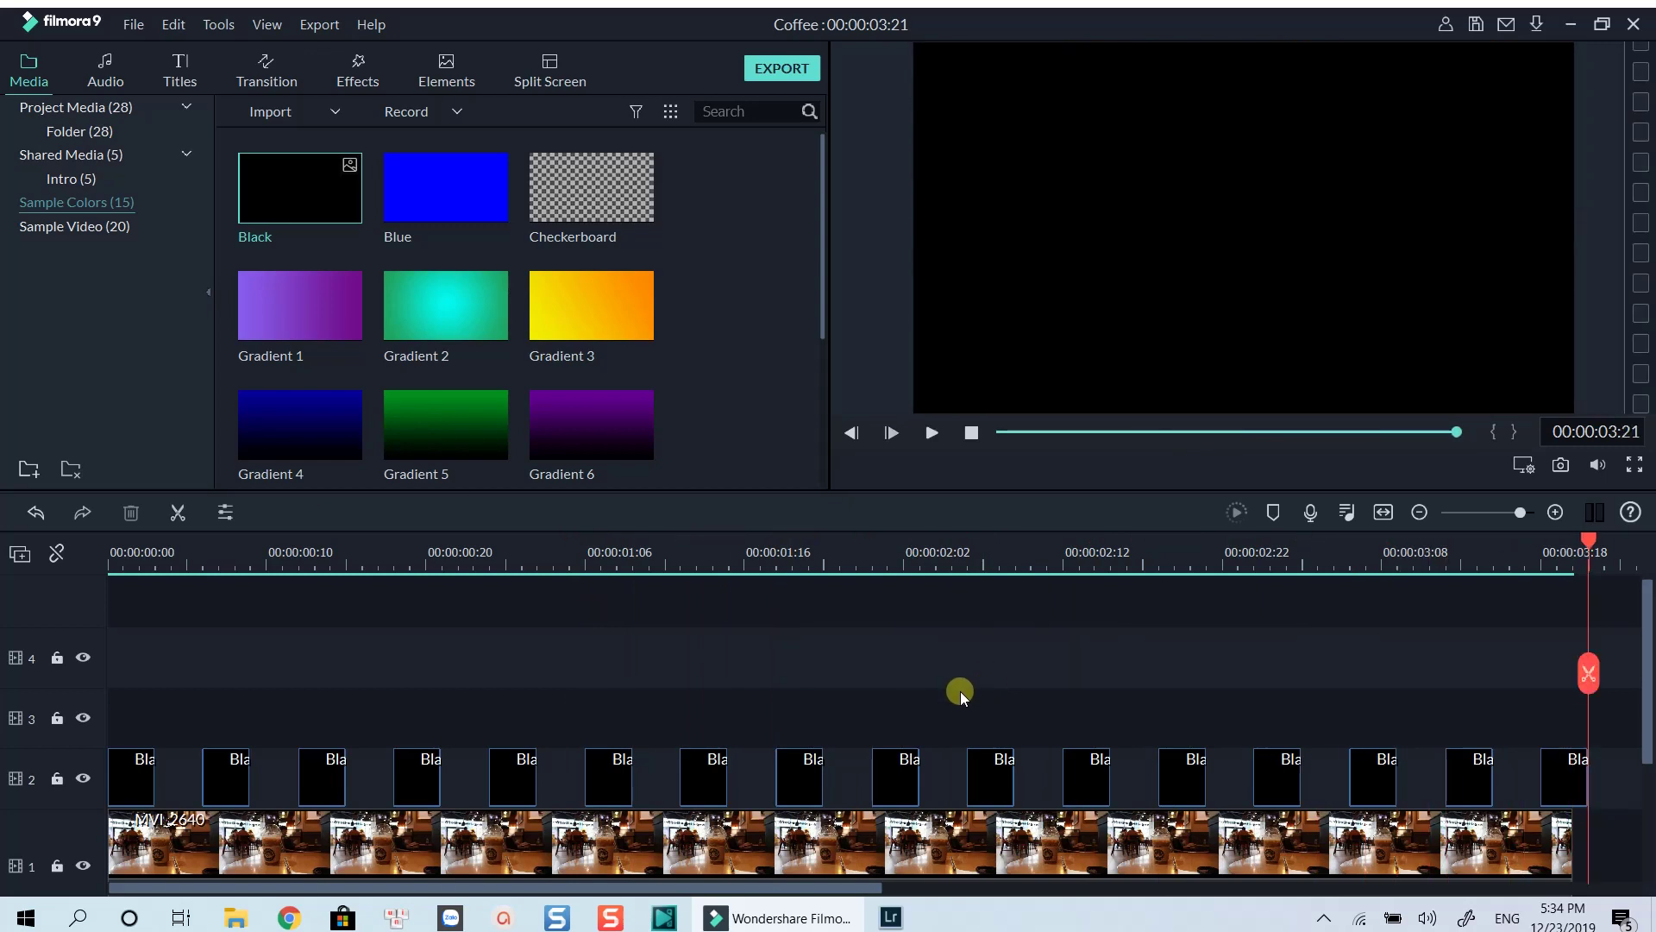
{"action": "left_click", "coordinate": [112, 549]}
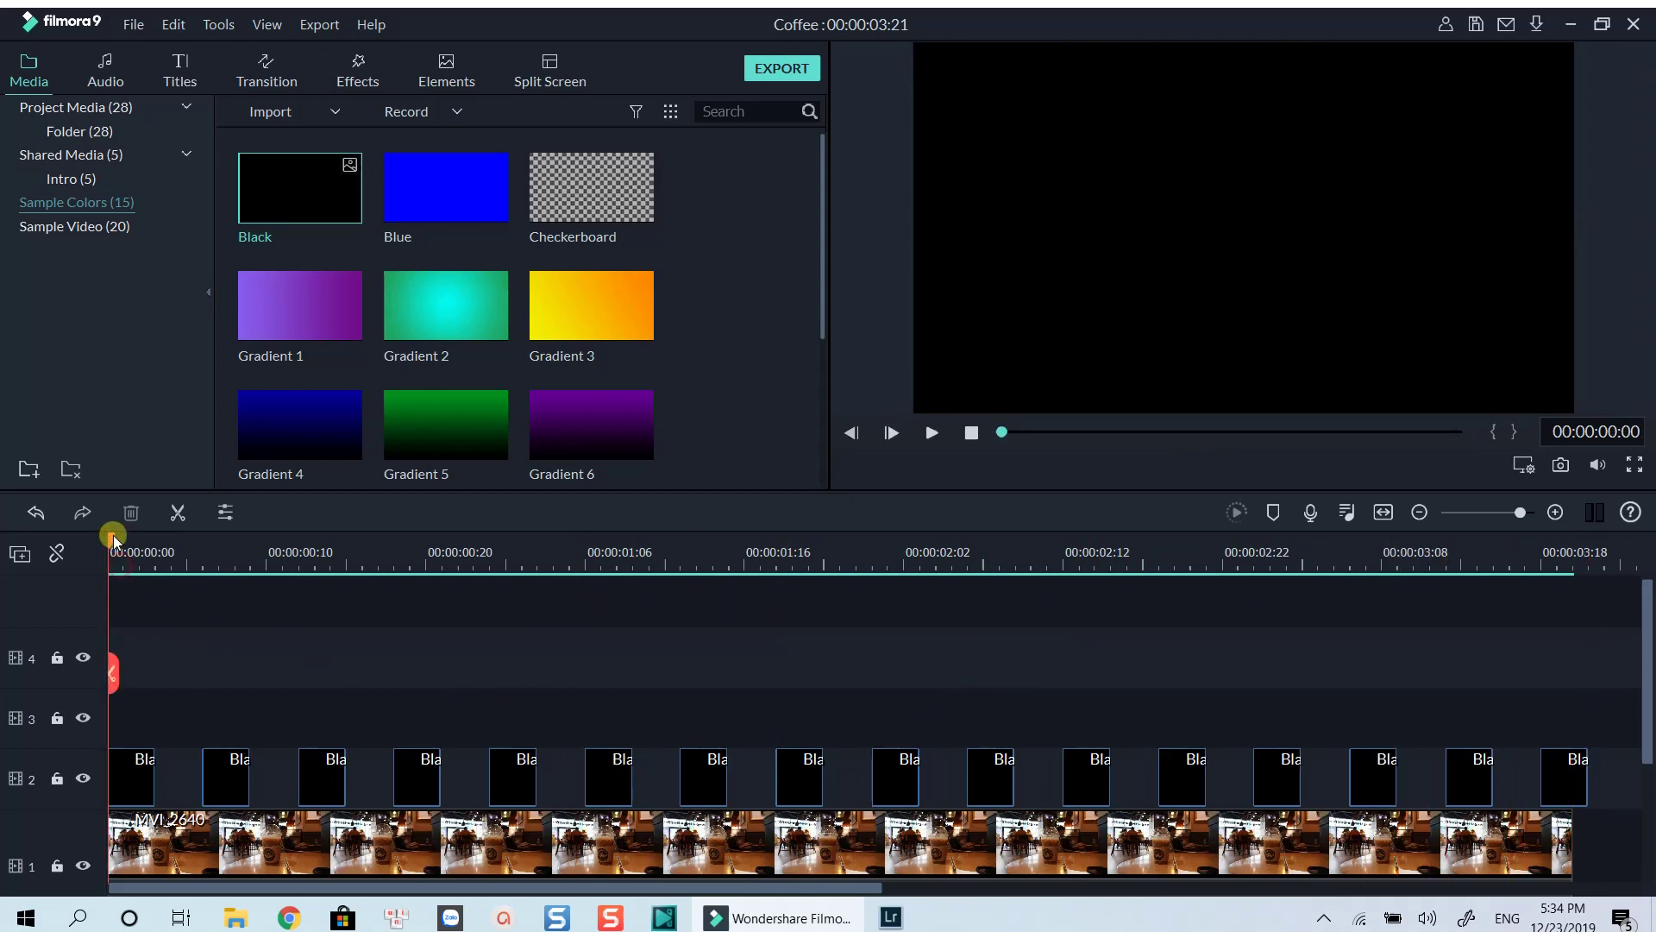
{"action": "key", "text": "space"}
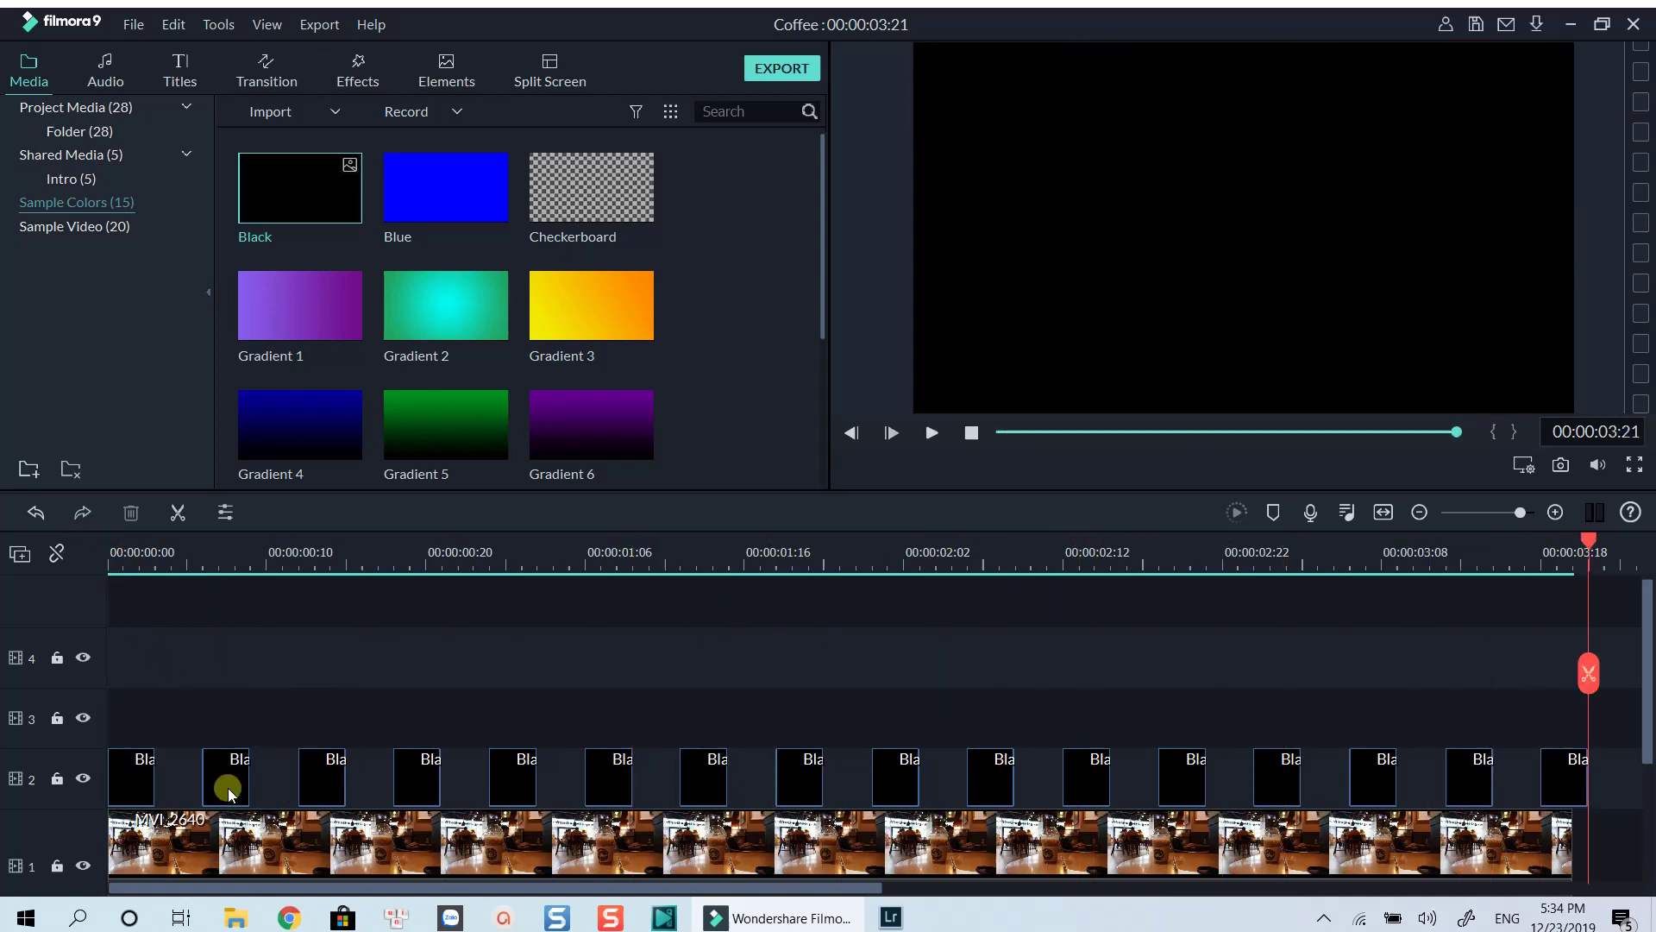
- Trim the first two black clips to a couple of frames each
{"action": "left_click", "coordinate": [142, 776]}
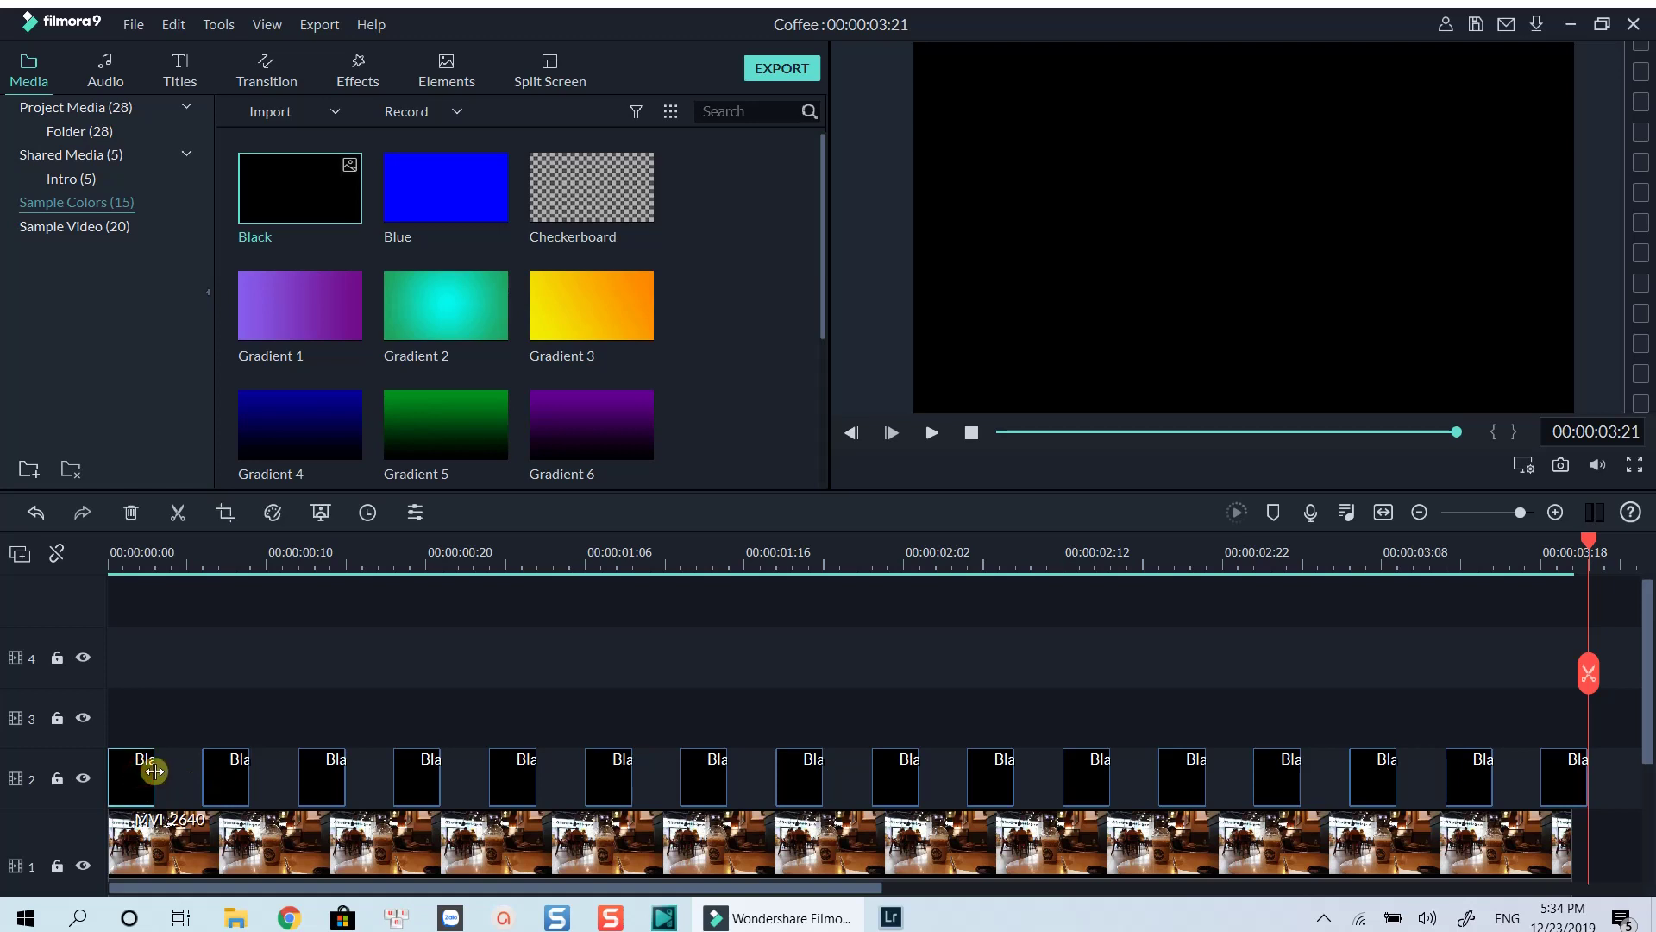
{"action": "left_click_drag", "start_coordinate": [158, 777], "coordinate": [138, 776]}
{"action": "left_click_drag", "start_coordinate": [247, 770], "coordinate": [123, 767]}
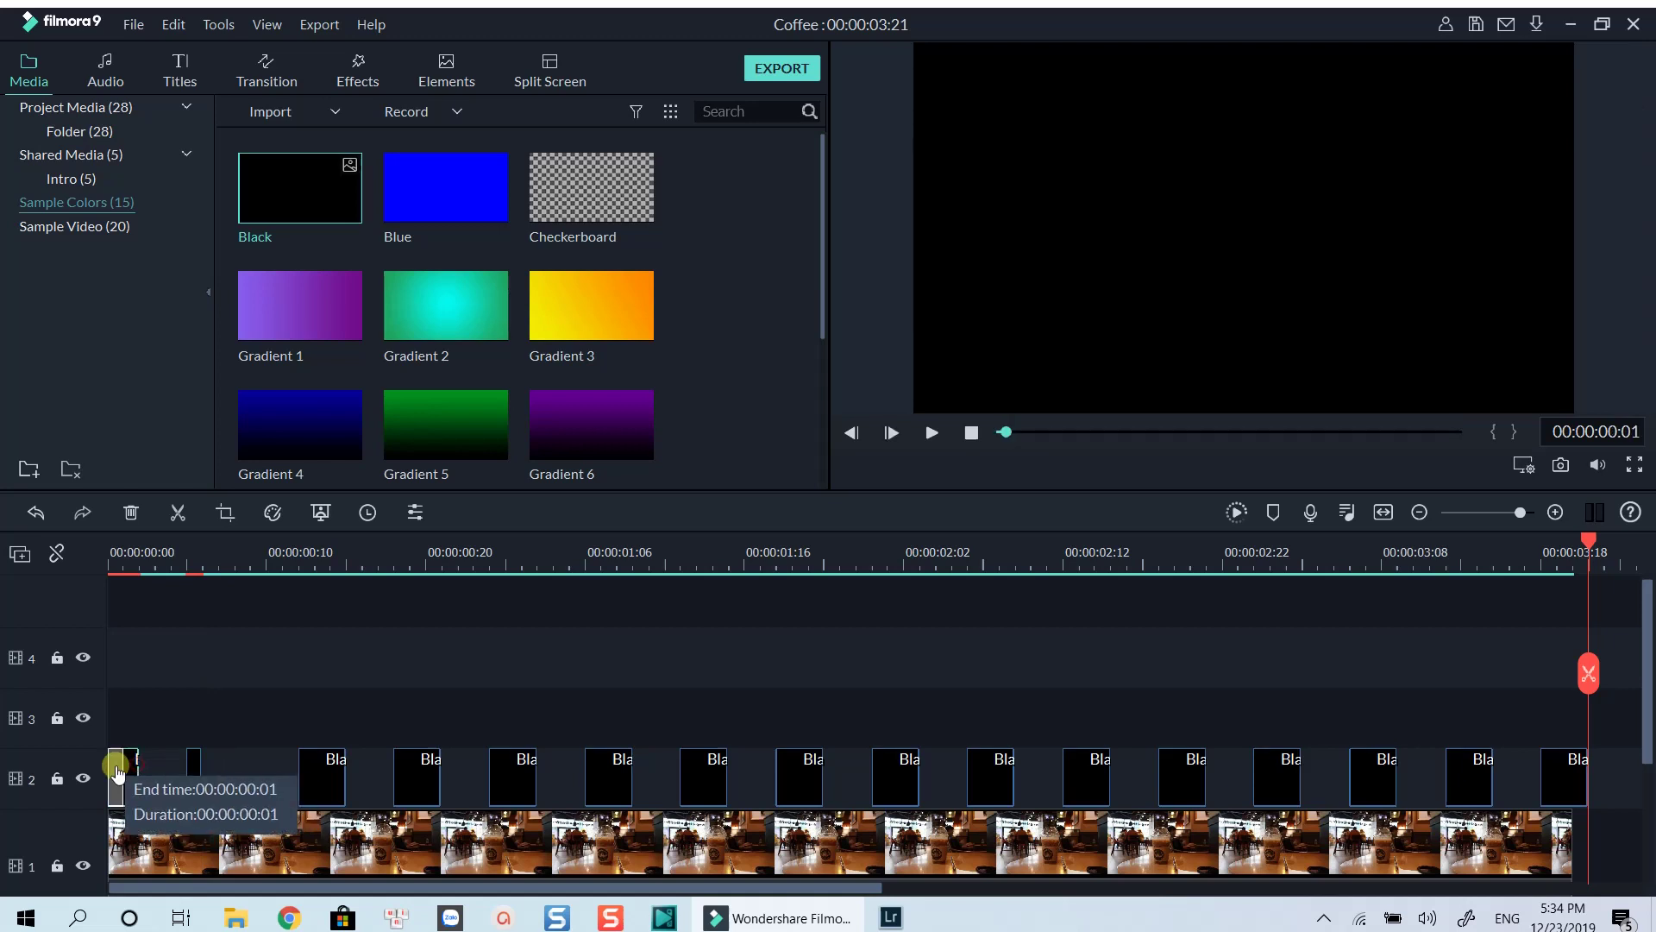
{"action": "left_click", "coordinate": [204, 761]}
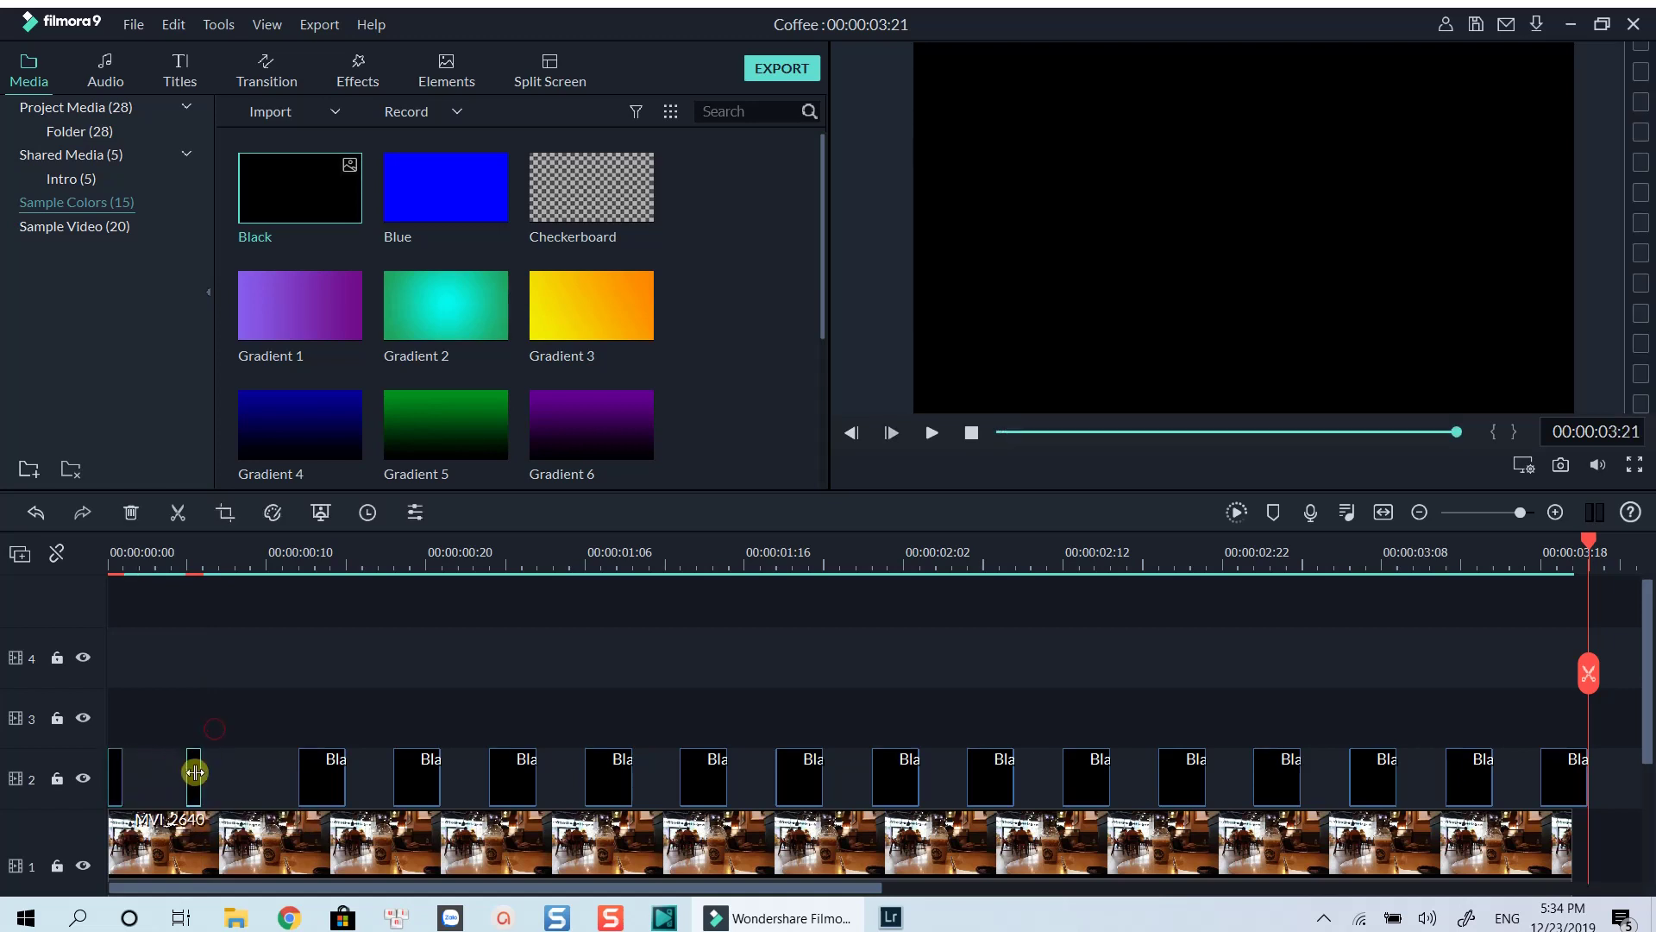
{"action": "left_click_drag", "start_coordinate": [163, 777], "coordinate": [157, 776]}
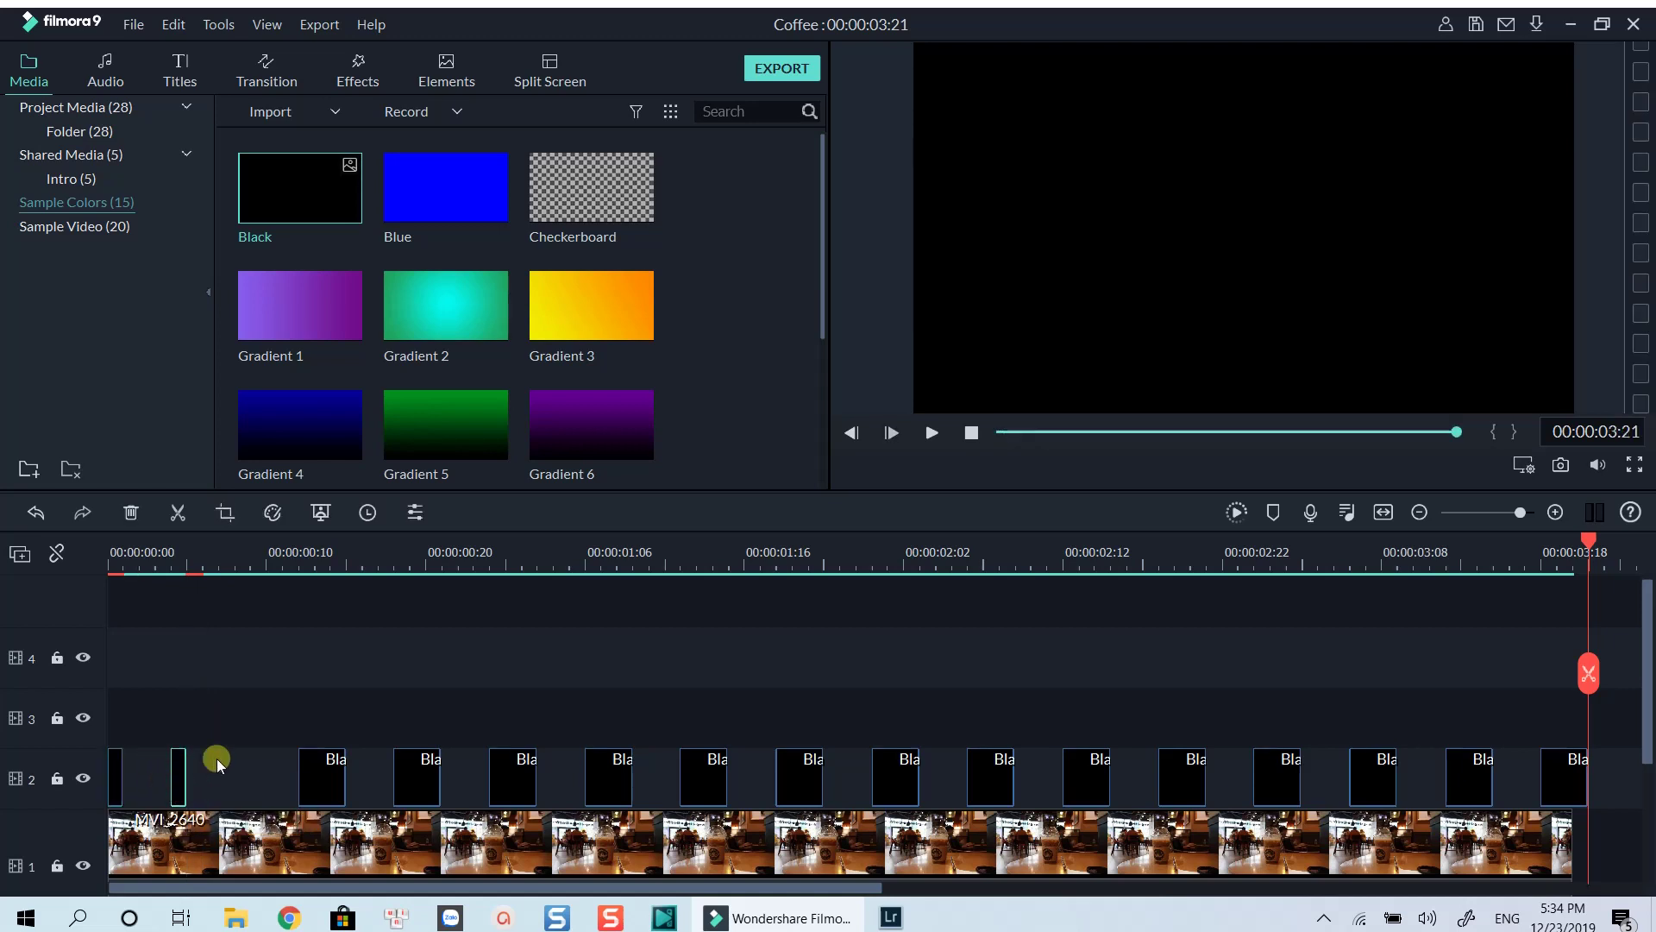
- Delete all the longer black clips, keeping the two tiny ones selected
{"action": "left_click_drag", "start_coordinate": [283, 750], "coordinate": [1597, 789]}
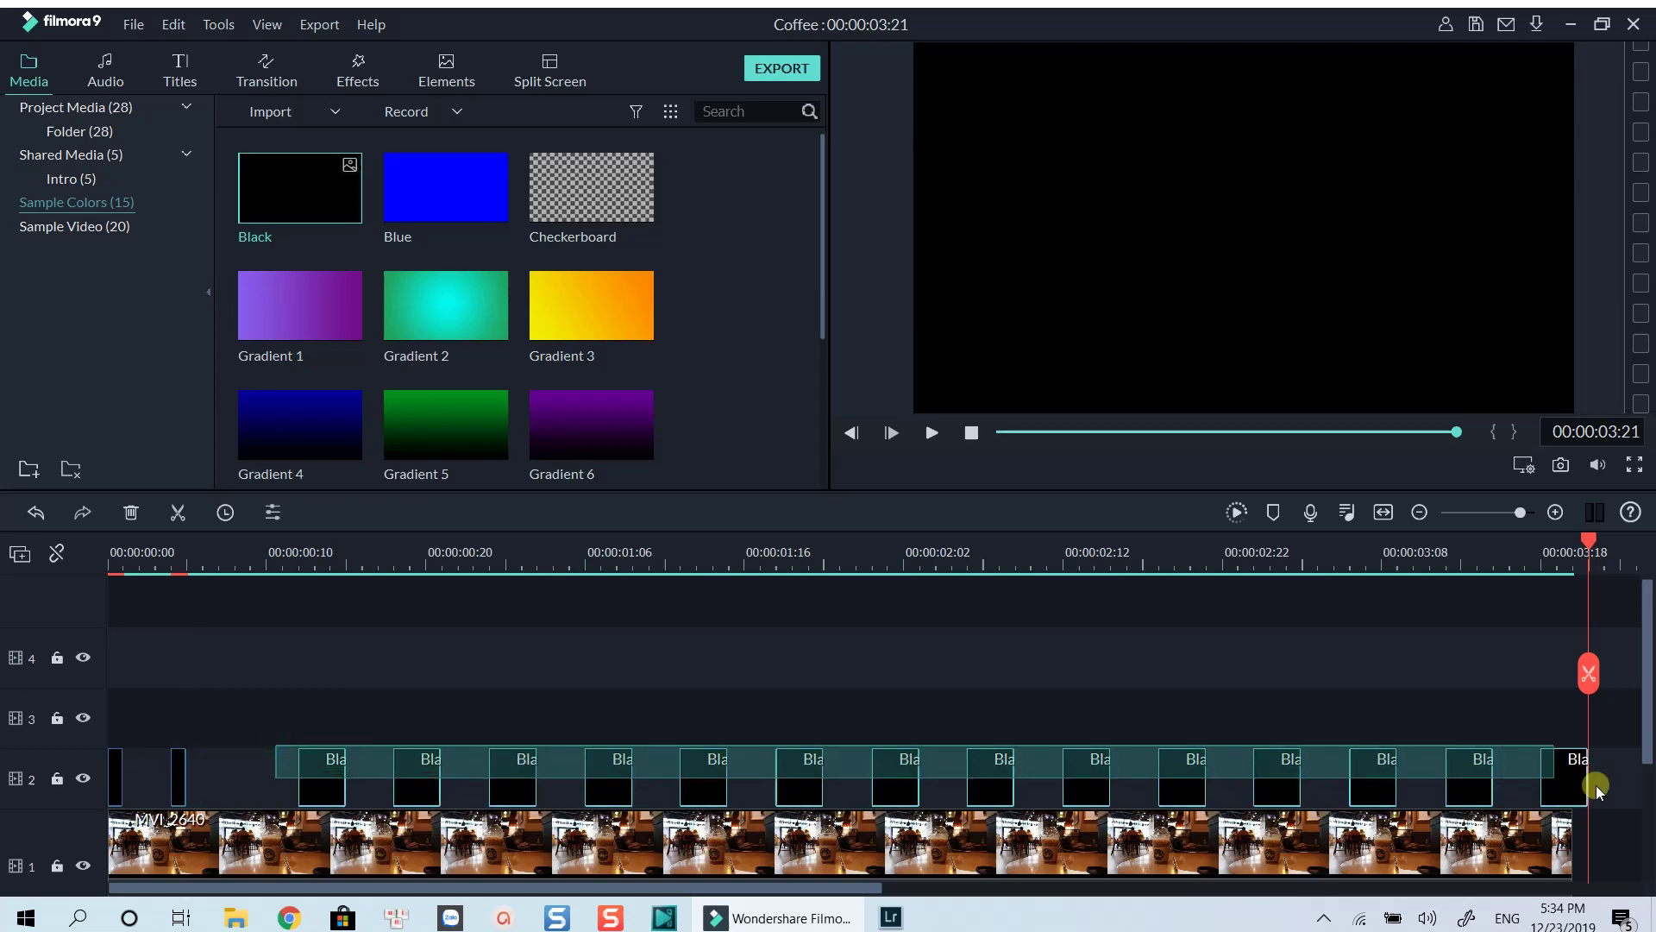
{"action": "key", "text": "Delete"}
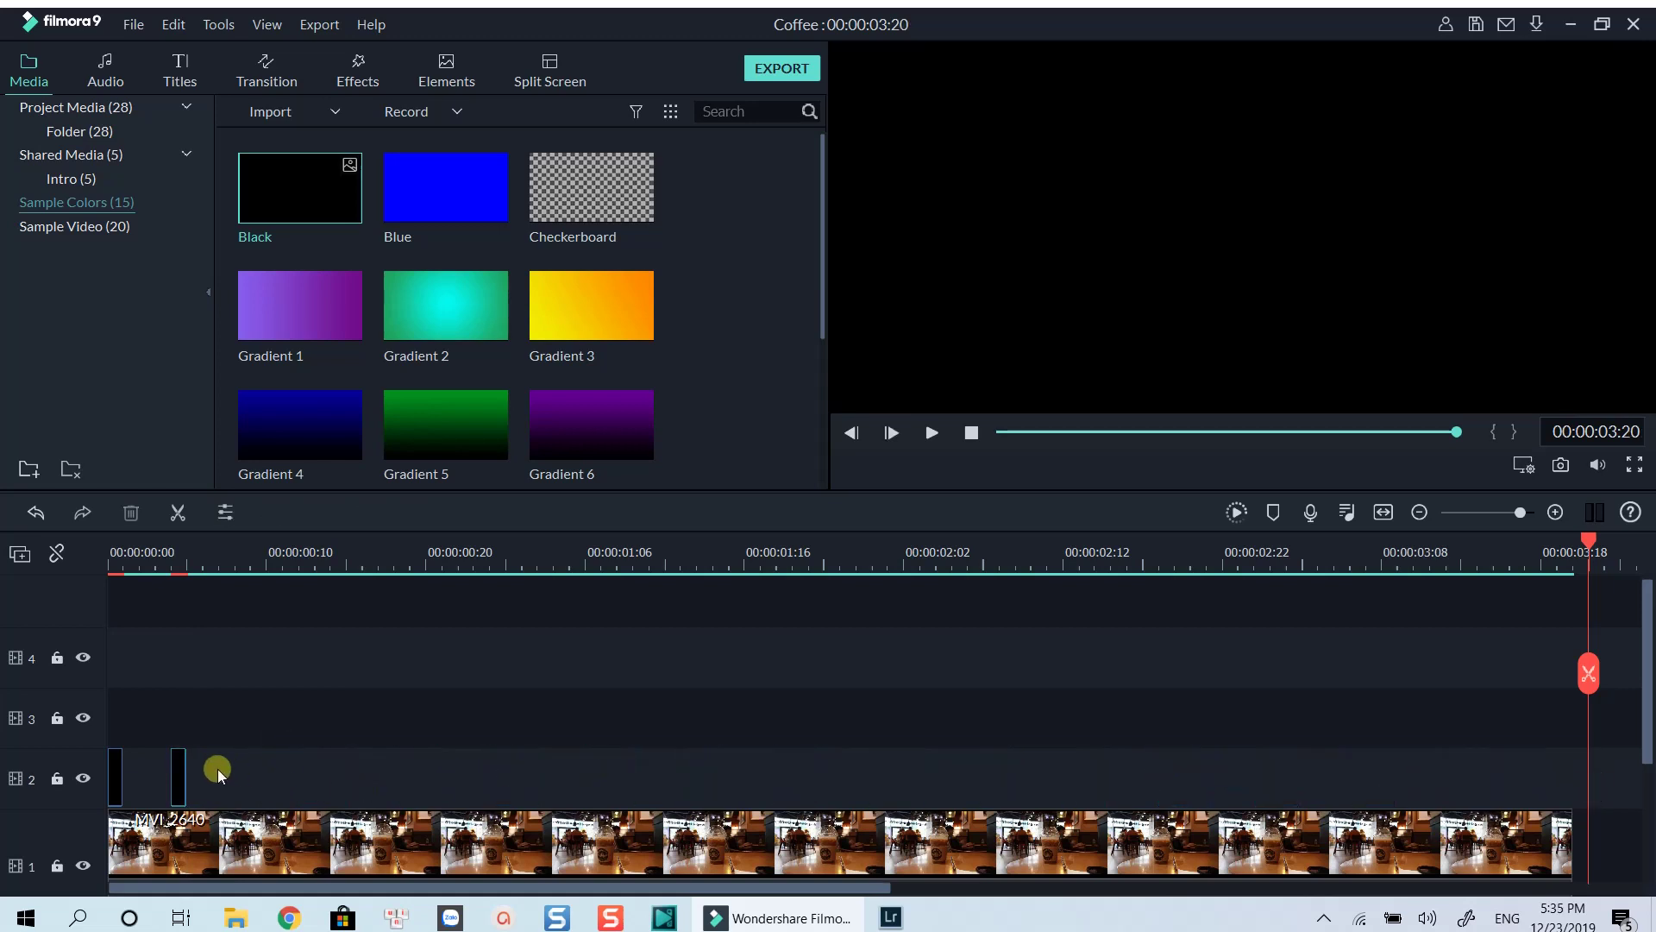
{"action": "left_click_drag", "start_coordinate": [217, 768], "coordinate": [113, 734]}
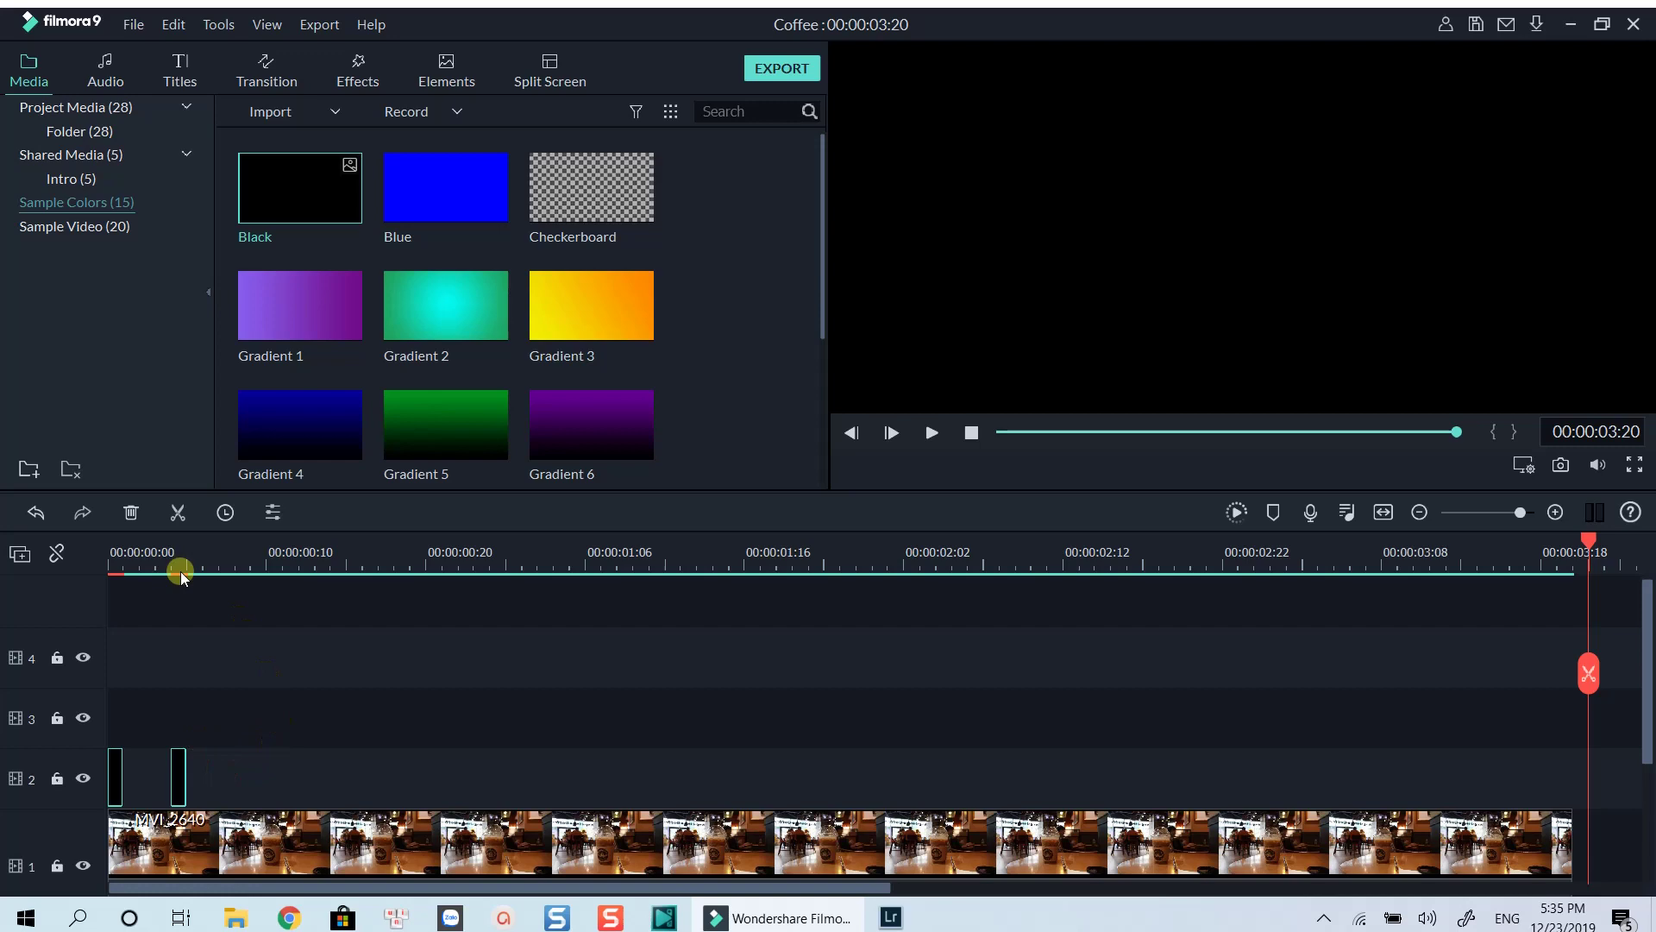
- Position the second tiny black clip directly after the first
{"action": "left_click", "coordinate": [140, 564]}
{"action": "key", "text": "Left"}
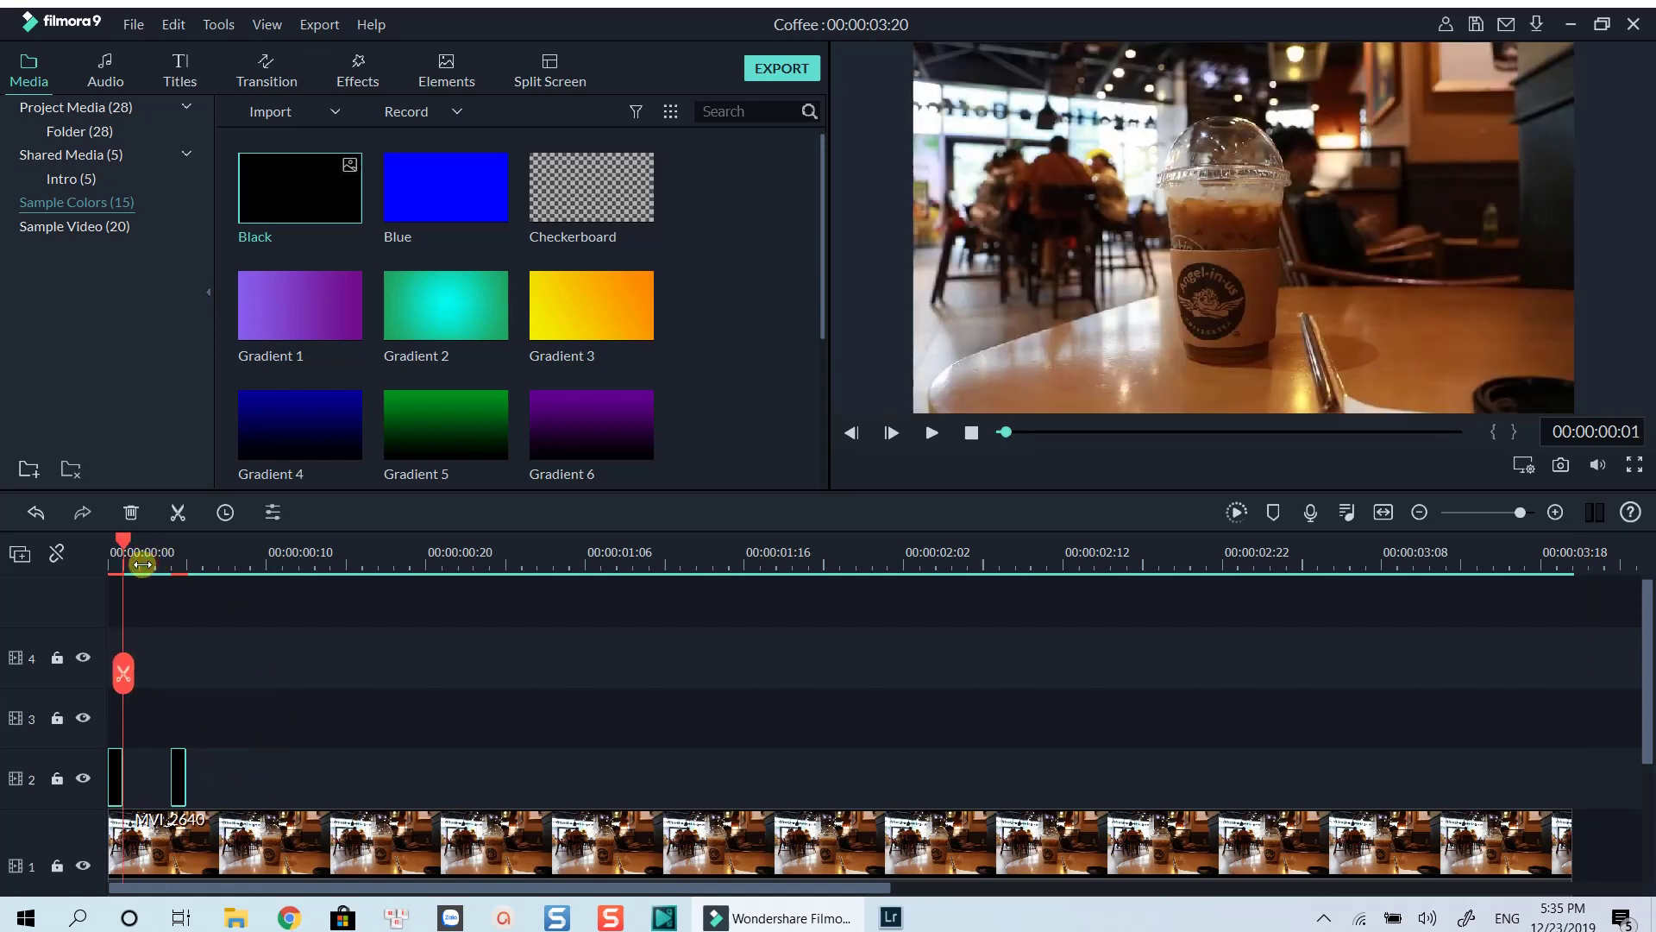
{"action": "key", "text": "Left"}
{"action": "key", "text": "Right"}
{"action": "key", "text": "Right"}
{"action": "key", "text": "Right"}
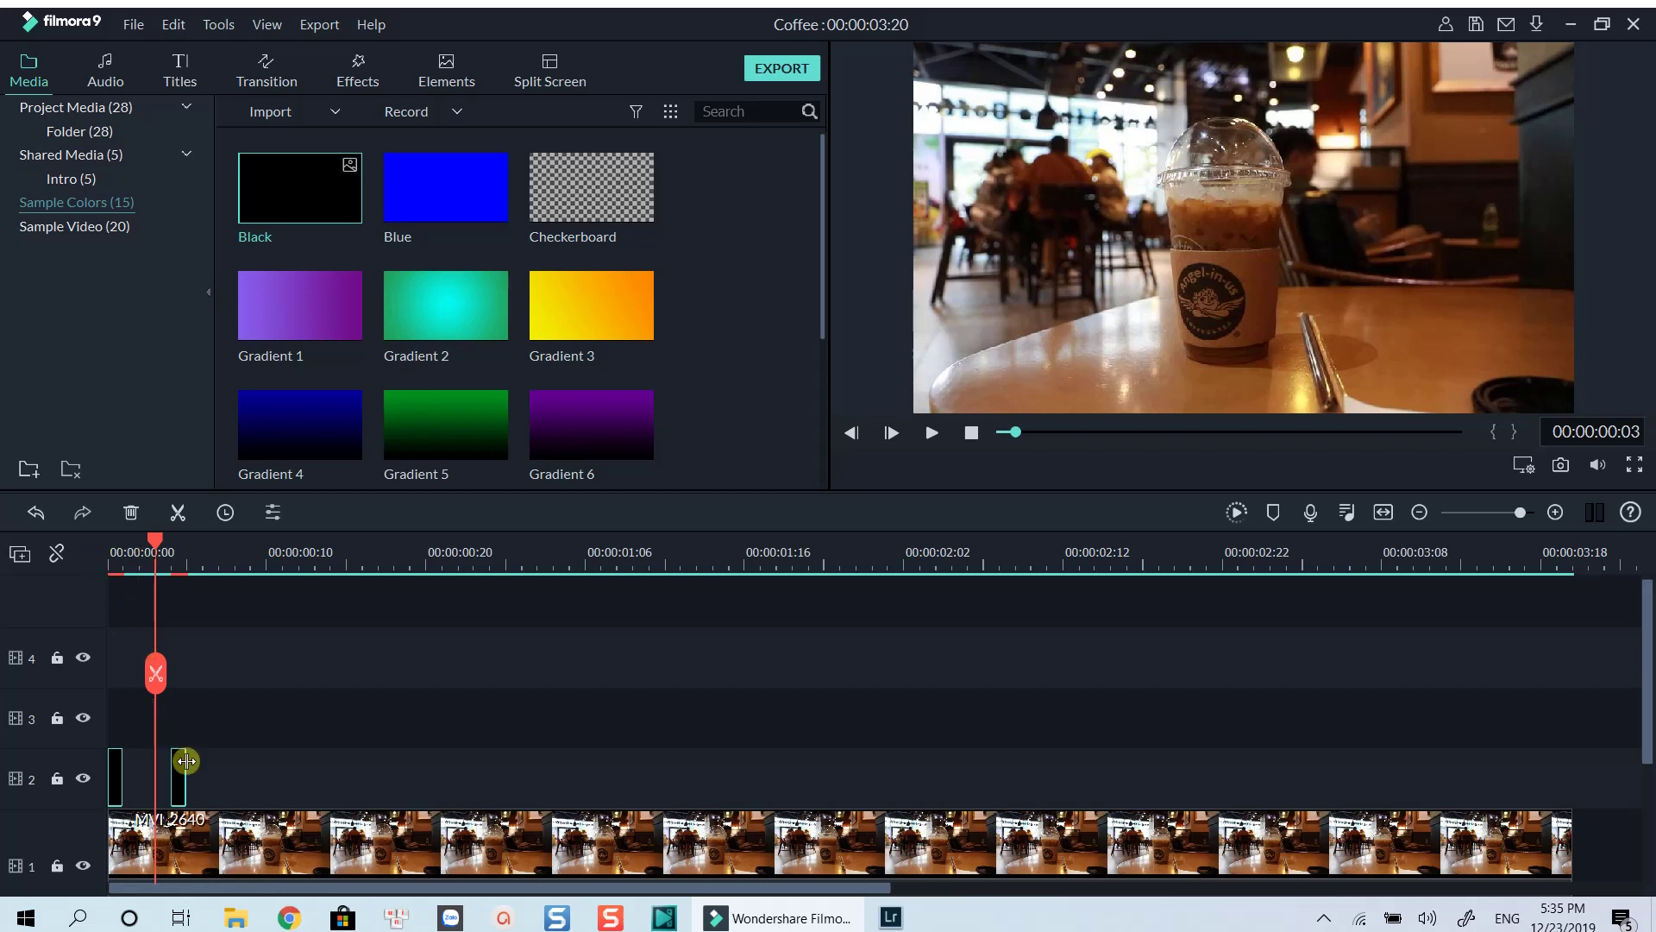
{"action": "mouse_move", "coordinate": [178, 772]}
{"action": "left_mouse_down"}
{"action": "mouse_move", "coordinate": [162, 775]}
{"action": "mouse_move", "coordinate": [184, 777]}
{"action": "left_mouse_up"}
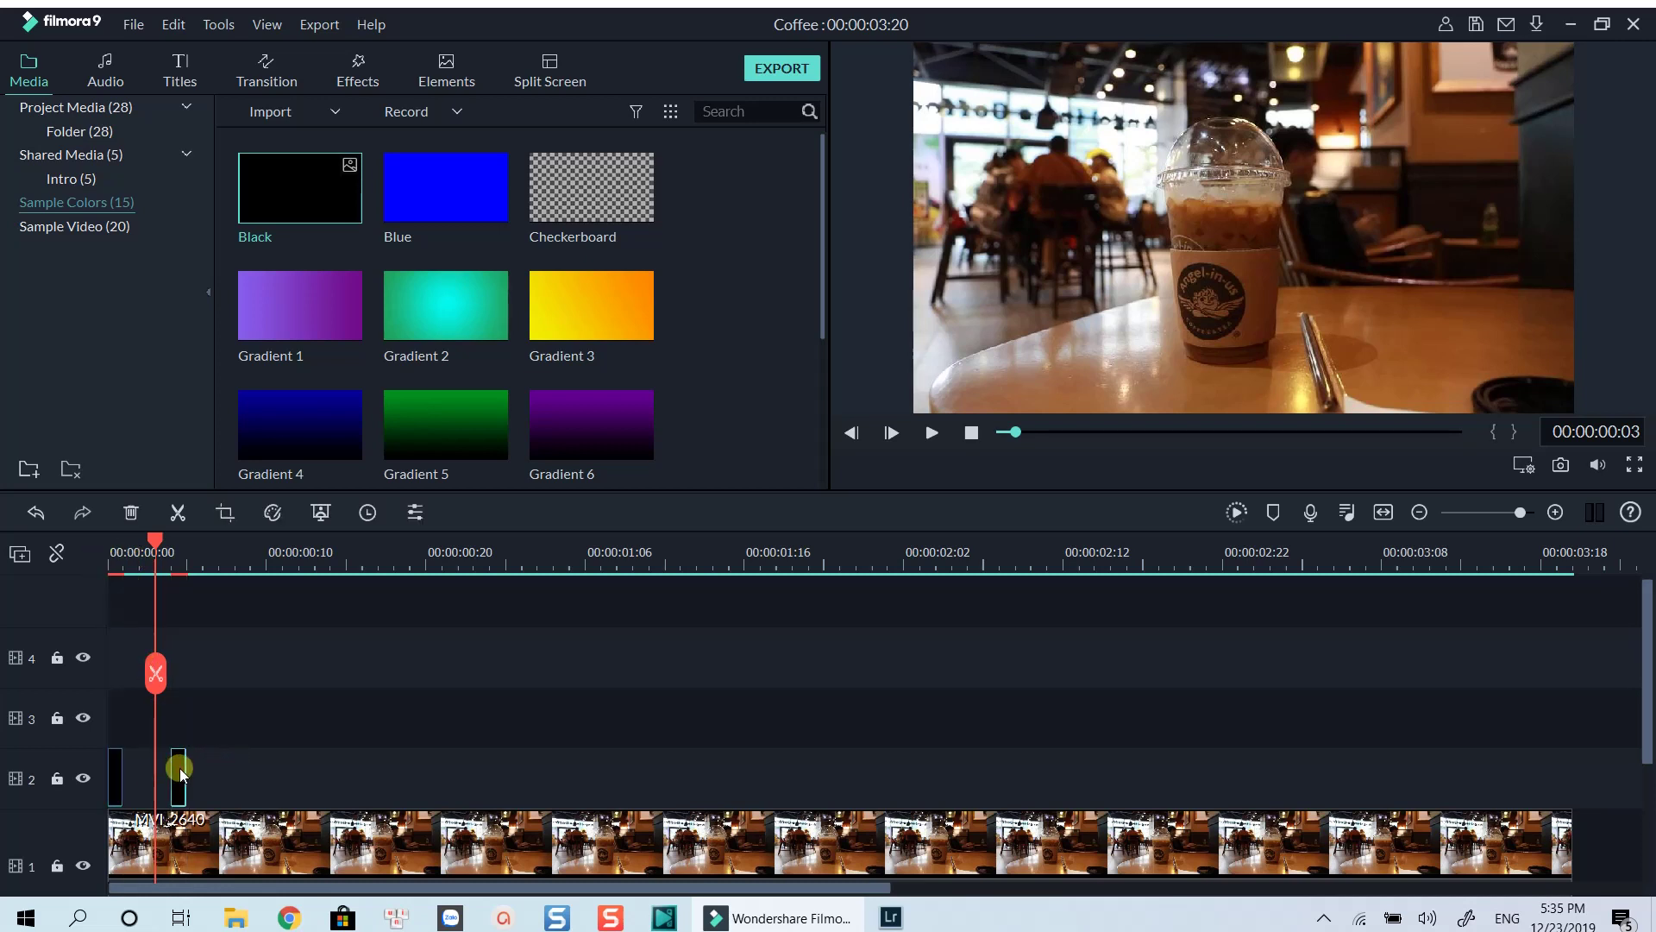
{"action": "mouse_move", "coordinate": [177, 766]}
{"action": "left_mouse_down"}
{"action": "mouse_move", "coordinate": [153, 773]}
{"action": "mouse_move", "coordinate": [100, 739]}
{"action": "left_mouse_up"}
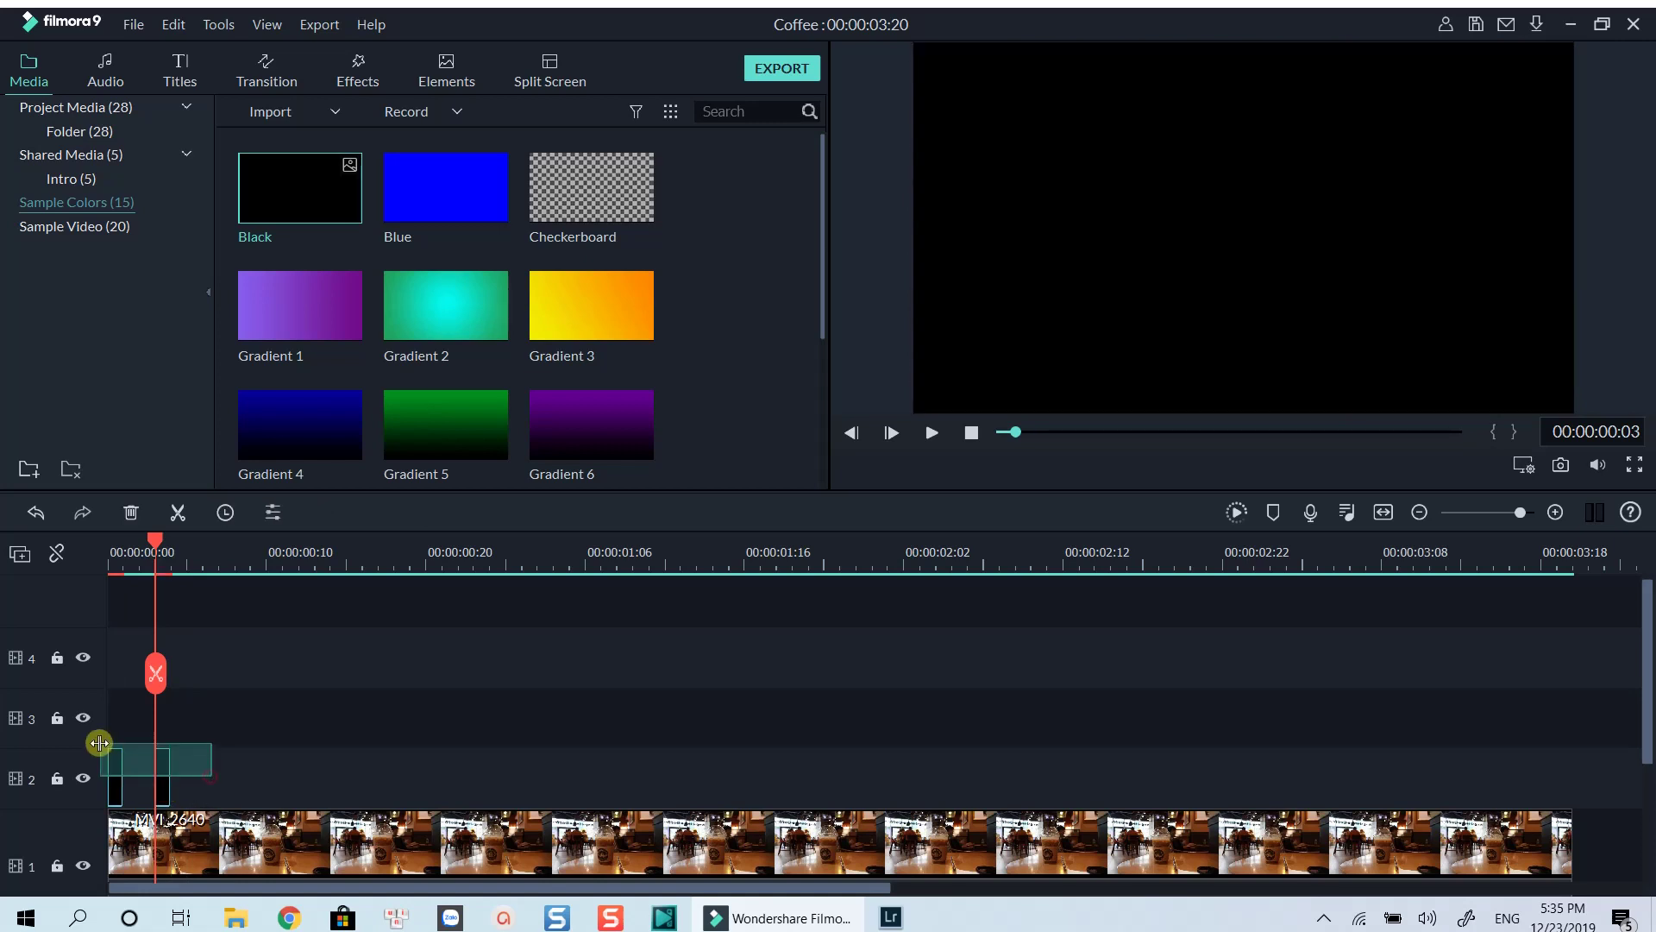
- Paste tiny black clips one frame apart along track 2
{"action": "key", "text": "Right"}
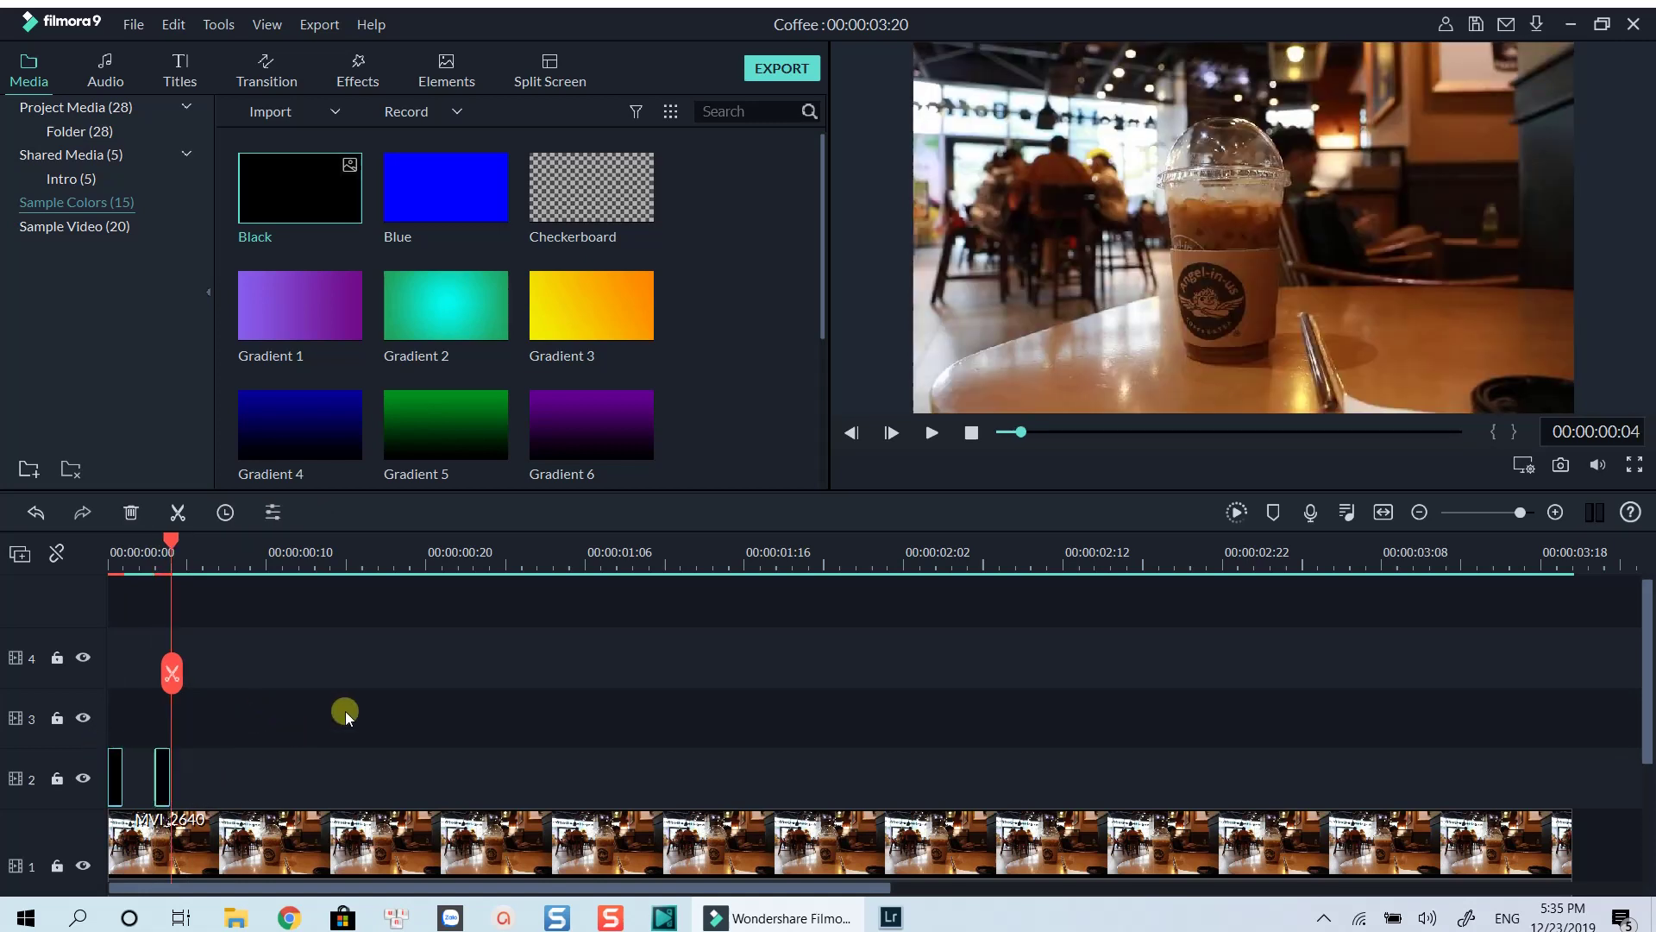
{"action": "key", "text": "Right"}
{"action": "key", "text": "Right"}
{"action": "key", "text": "ctrl+v"}
{"action": "key", "text": "Right"}
{"action": "key", "text": "Right"}
{"action": "key", "text": "Right"}
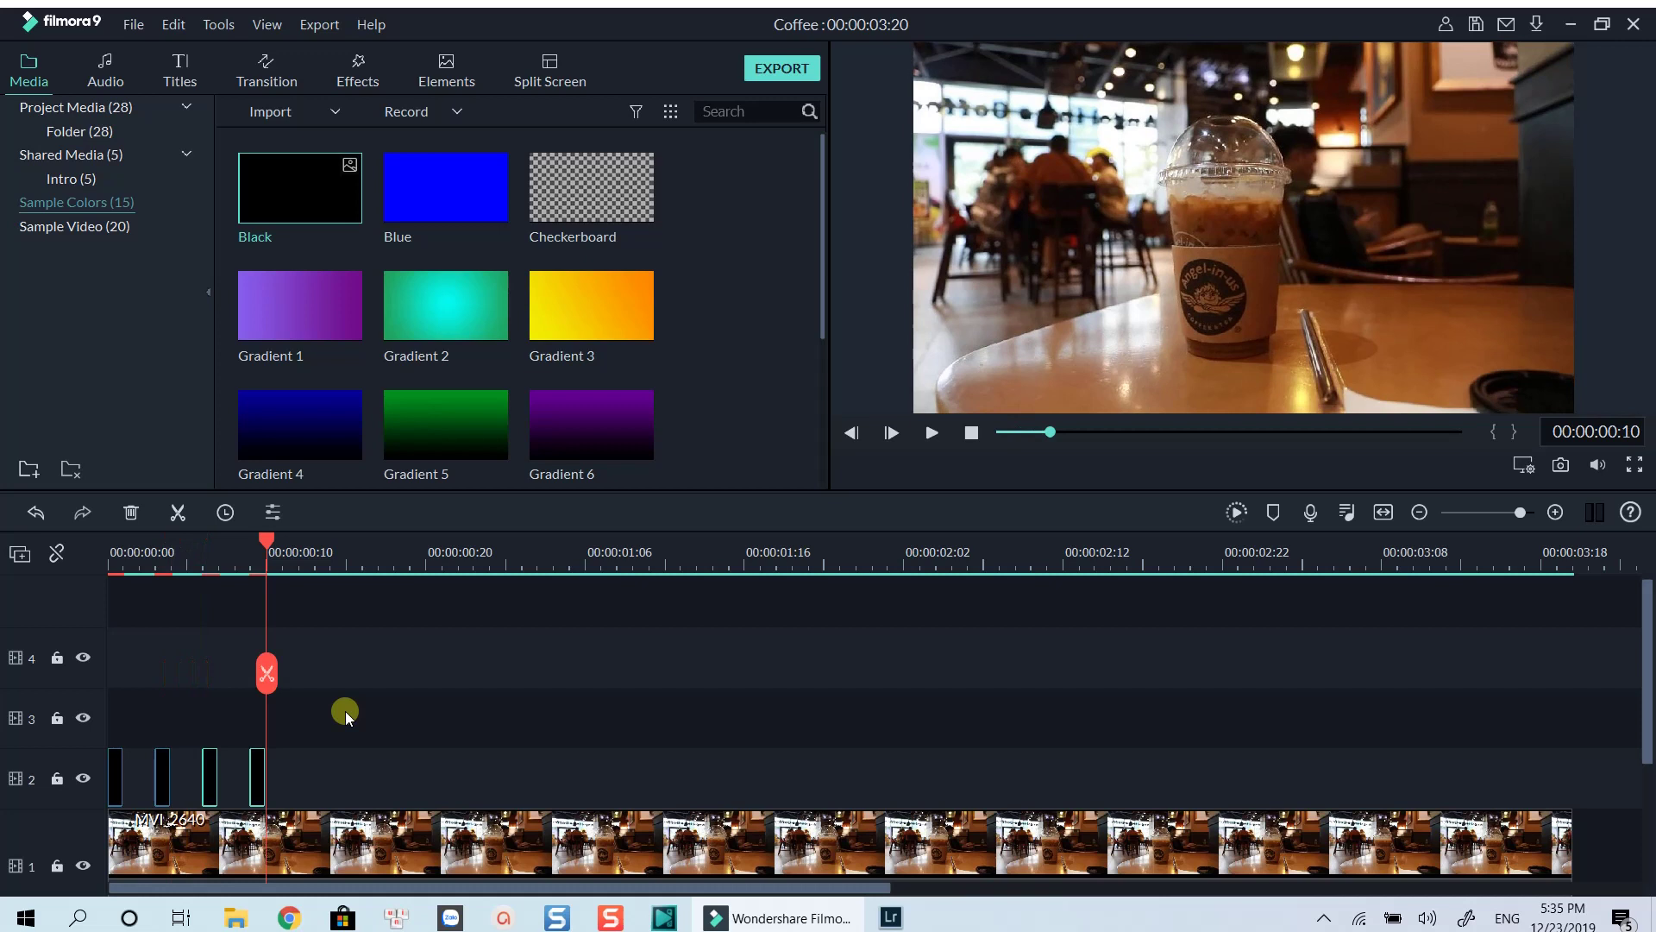
{"action": "key", "text": "ctrl+v"}
{"action": "key", "text": "Right"}
{"action": "key", "text": "Right"}
{"action": "key", "text": "Right"}
{"action": "key", "text": "ctrl+v"}
{"action": "key", "text": "Right"}
{"action": "key", "text": "Right"}
{"action": "key", "text": "Right"}
{"action": "key", "text": "ctrl+v"}
{"action": "key", "text": "Right"}
{"action": "key", "text": "Right"}
{"action": "key", "text": "Right"}
{"action": "key", "text": "ctrl+v"}
{"action": "key", "text": "Right"}
{"action": "key", "text": "Right"}
{"action": "key", "text": "Right"}
{"action": "key", "text": "ctrl+v"}
{"action": "key", "text": "Right"}
{"action": "key", "text": "Right"}
{"action": "key", "text": "Right"}
{"action": "key", "text": "ctrl+v"}
{"action": "key", "text": "Right"}
{"action": "key", "text": "Right"}
{"action": "key", "text": "Right"}
{"action": "key", "text": "ctrl+v"}
{"action": "key", "text": "Right"}
{"action": "key", "text": "Right"}
{"action": "key", "text": "Right"}
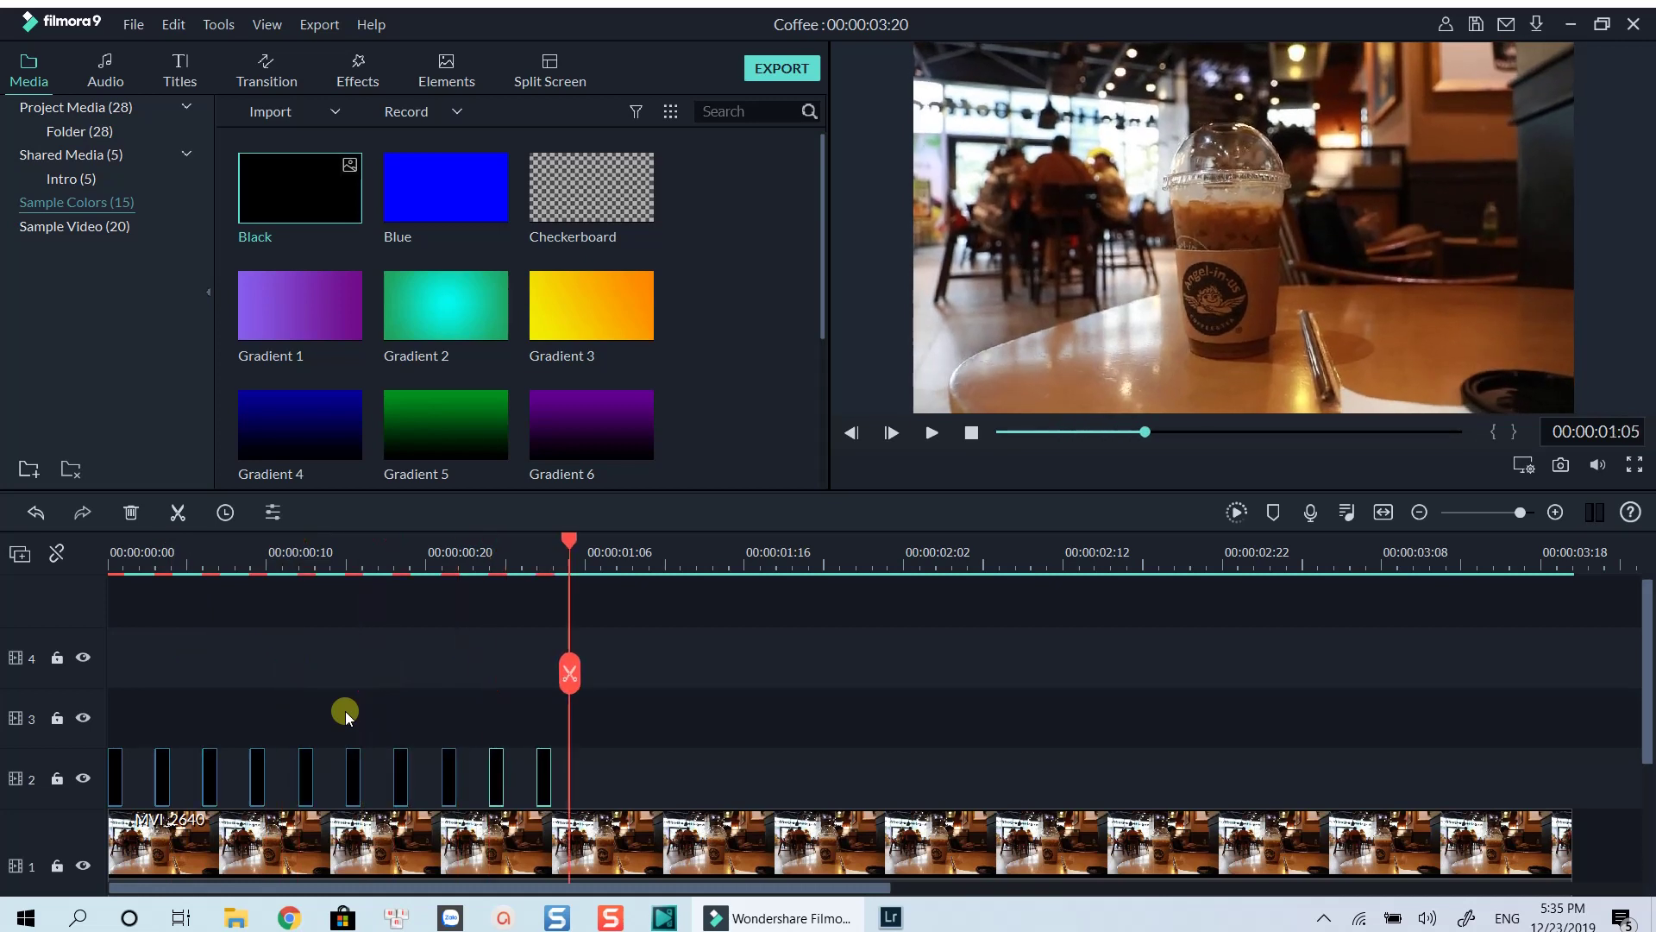
{"action": "key", "text": "ctrl+v"}
{"action": "key", "text": "Right"}
{"action": "key", "text": "Right"}
{"action": "key", "text": "Right"}
{"action": "key", "text": "ctrl+v"}
{"action": "key", "text": "Right"}
{"action": "key", "text": "Right"}
{"action": "key", "text": "Right"}
{"action": "key", "text": "ctrl+v"}
{"action": "key", "text": "Right"}
{"action": "key", "text": "Right"}
{"action": "key", "text": "Right"}
{"action": "key", "text": "ctrl+v"}
{"action": "key", "text": "Right"}
{"action": "key", "text": "Right"}
{"action": "key", "text": "Right"}
{"action": "key", "text": "ctrl+v"}
{"action": "key", "text": "Right"}
{"action": "key", "text": "Right"}
{"action": "key", "text": "Right"}
{"action": "key", "text": "ctrl+v"}
{"action": "key", "text": "Right"}
{"action": "key", "text": "Right"}
{"action": "key", "text": "Right"}
{"action": "key", "text": "ctrl+v"}
{"action": "key", "text": "Right"}
{"action": "key", "text": "Right"}
{"action": "key", "text": "Right"}
{"action": "key", "text": "ctrl+v"}
{"action": "key", "text": "Right"}
{"action": "key", "text": "Right"}
{"action": "key", "text": "Right"}
{"action": "key", "text": "ctrl+v"}
{"action": "key", "text": "Right"}
{"action": "key", "text": "Right"}
{"action": "key", "text": "Right"}
{"action": "key", "text": "ctrl+v"}
{"action": "key", "text": "Right"}
{"action": "key", "text": "Right"}
{"action": "key", "text": "Right"}
{"action": "key", "text": "ctrl+v"}
{"action": "key", "text": "Right"}
{"action": "key", "text": "Right"}
{"action": "key", "text": "Right"}
{"action": "key", "text": "ctrl+v"}
{"action": "key", "text": "Right"}
{"action": "key", "text": "Right"}
{"action": "key", "text": "Right"}
{"action": "key", "text": "ctrl+v"}
{"action": "key", "text": "Right"}
{"action": "key", "text": "Right"}
{"action": "key", "text": "Right"}
{"action": "key", "text": "ctrl+v"}
{"action": "key", "text": "Right"}
{"action": "key", "text": "Right"}
{"action": "key", "text": "Right"}
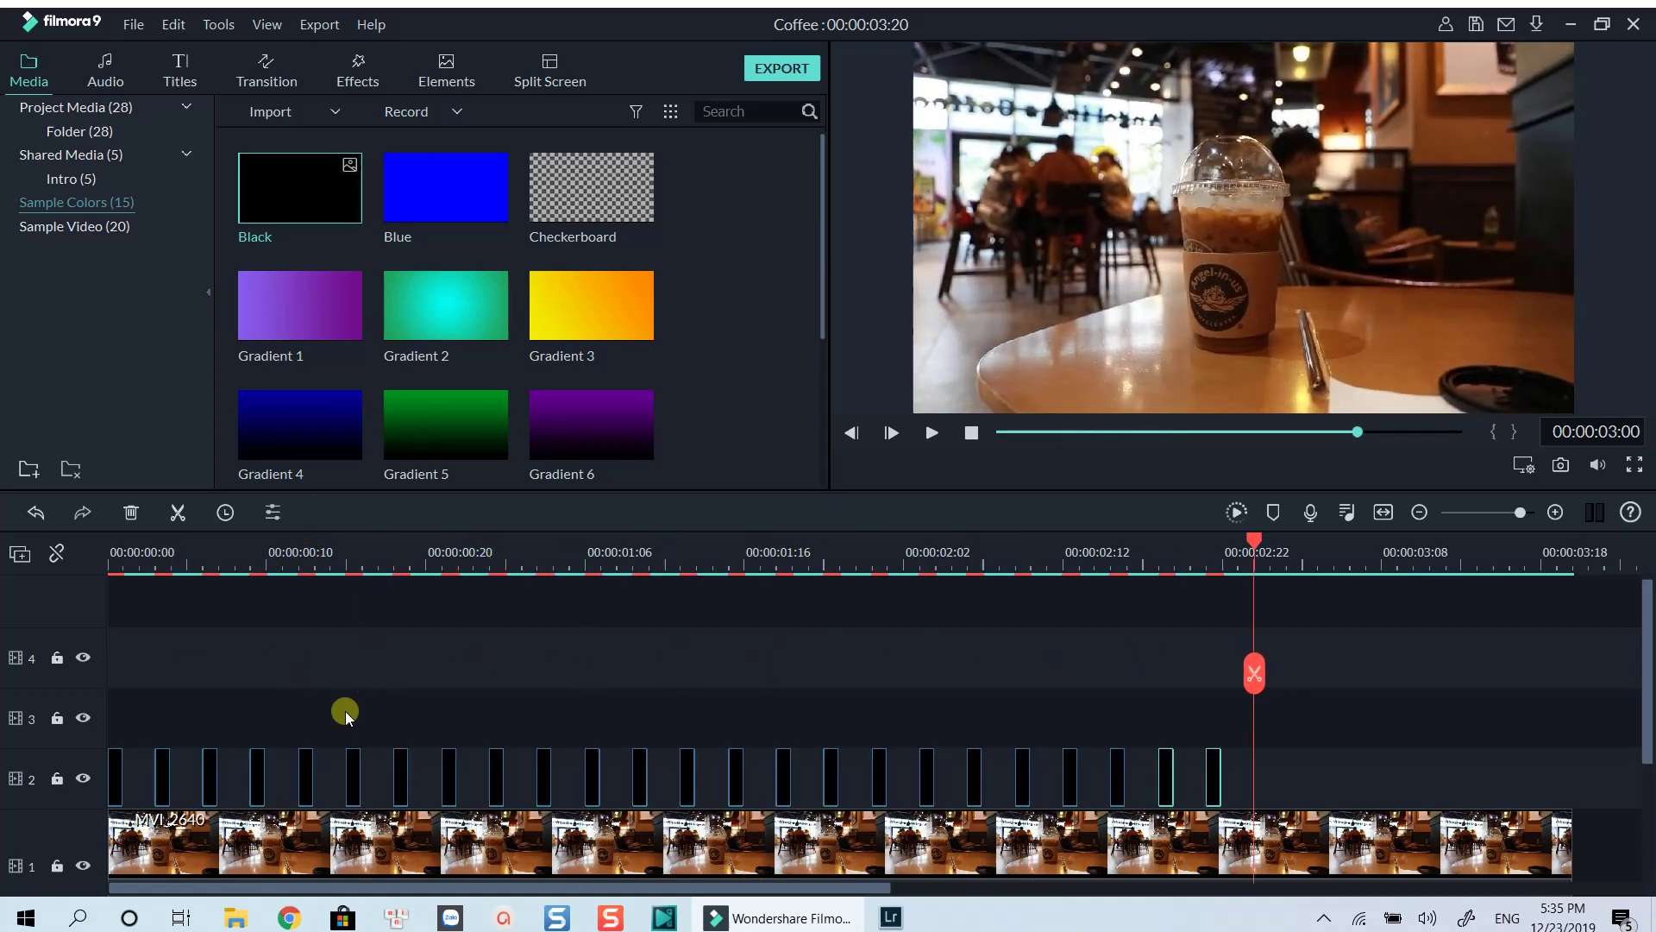
{"action": "key", "text": "ctrl+v"}
{"action": "key", "text": "Right"}
{"action": "key", "text": "Right"}
{"action": "key", "text": "Right"}
{"action": "key", "text": "ctrl+v"}
{"action": "key", "text": "Right"}
{"action": "key", "text": "Right"}
{"action": "key", "text": "Right"}
{"action": "key", "text": "ctrl+v"}
{"action": "key", "text": "Right"}
{"action": "key", "text": "Right"}
{"action": "key", "text": "Right"}
{"action": "key", "text": "ctrl+v"}
{"action": "key", "text": "Right"}
{"action": "key", "text": "Right"}
{"action": "key", "text": "Right"}
{"action": "key", "text": "ctrl+v"}
{"action": "key", "text": "Right"}
{"action": "key", "text": "Right"}
{"action": "key", "text": "Right"}
{"action": "key", "text": "ctrl+v"}
{"action": "key", "text": "Right"}
{"action": "key", "text": "Right"}
{"action": "key", "text": "Right"}
{"action": "key", "text": "ctrl+v"}
{"action": "key", "text": "Right"}
{"action": "key", "text": "Right"}
{"action": "key", "text": "Right"}
{"action": "key", "text": "ctrl+v"}
{"action": "key", "text": "Right"}
{"action": "key", "text": "Right"}
{"action": "key", "text": "Right"}
- Render the preview and play the faster flicker from the start
{"action": "key", "text": "Return"}
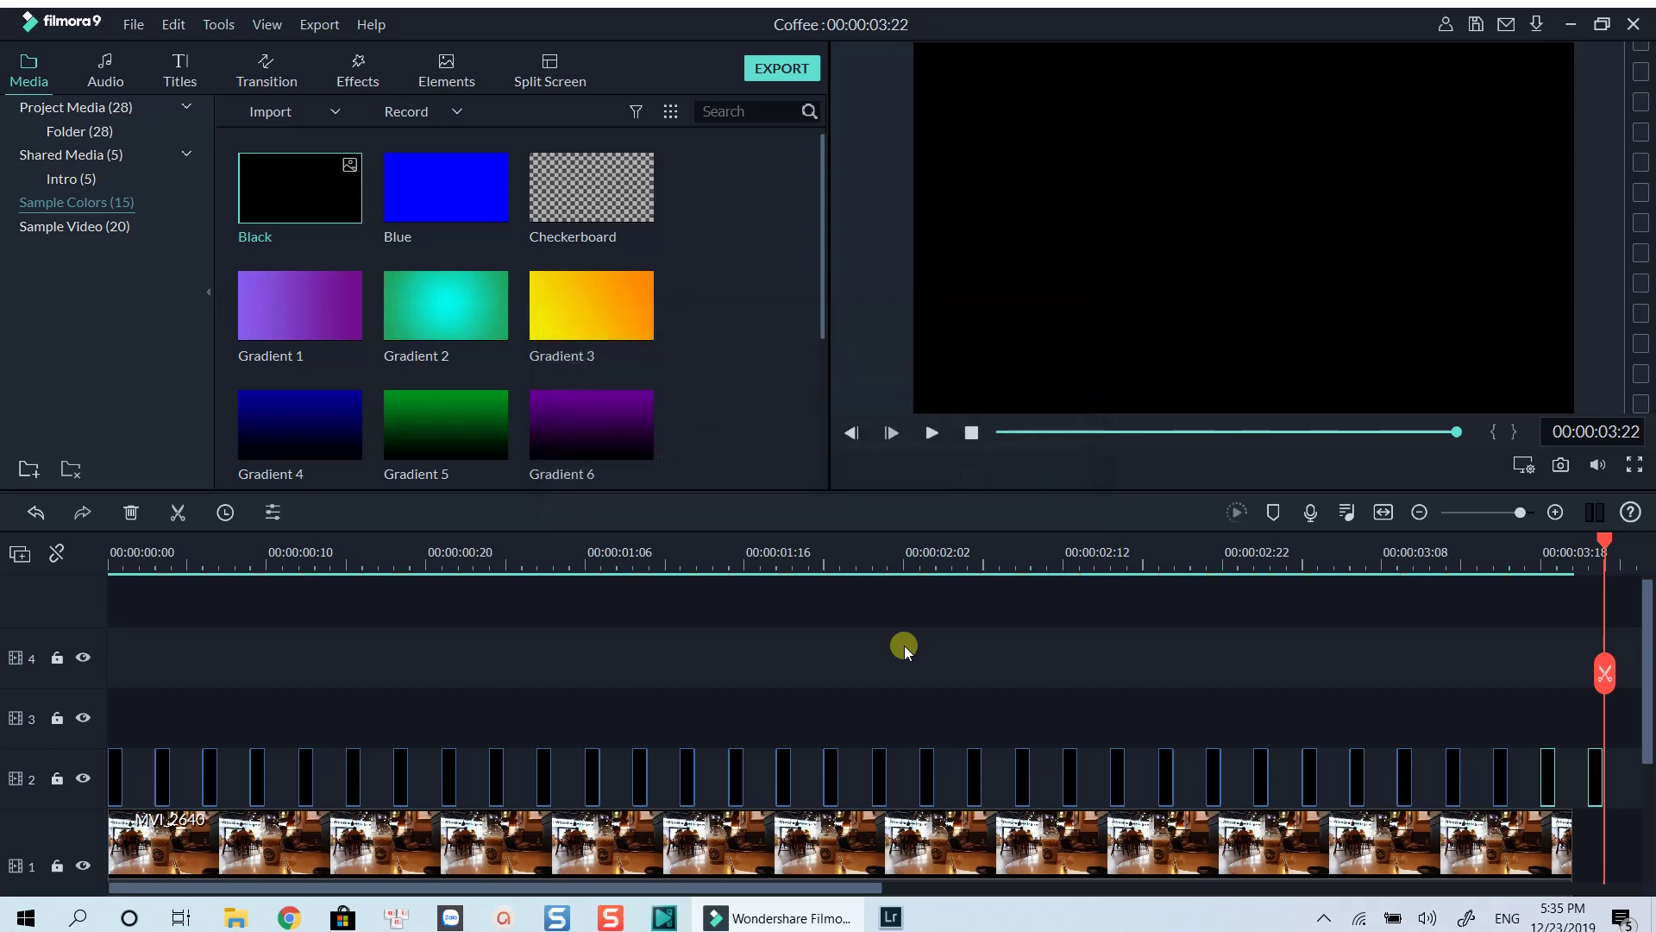
{"action": "left_click", "coordinate": [124, 553]}
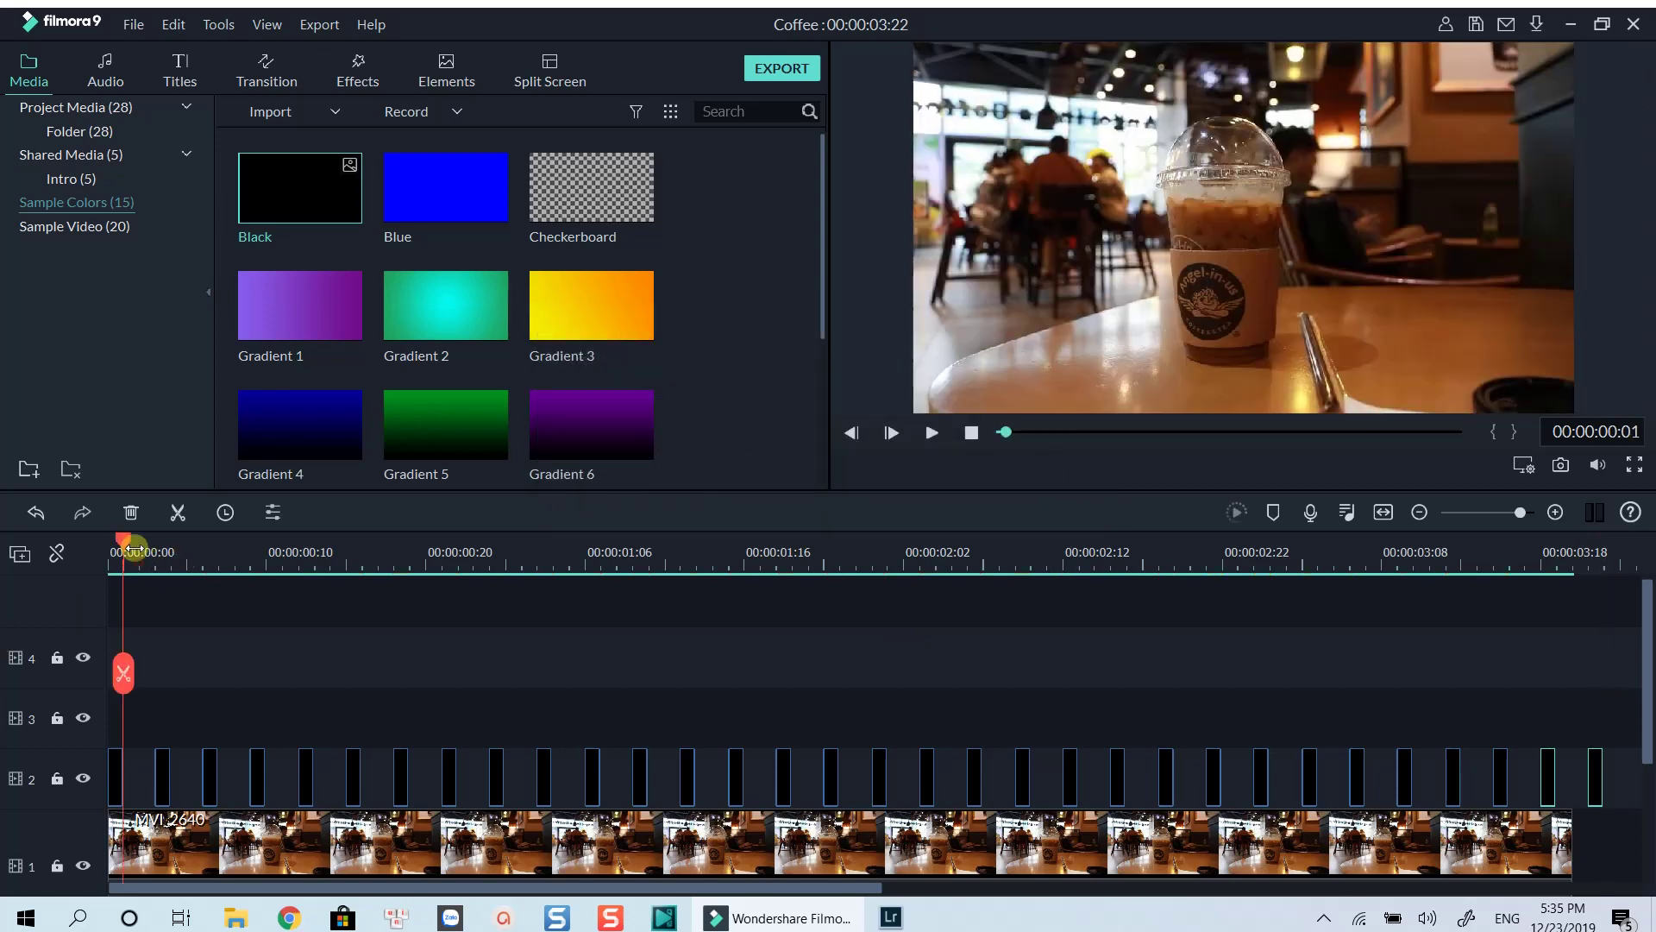
{"action": "key", "text": "space"}
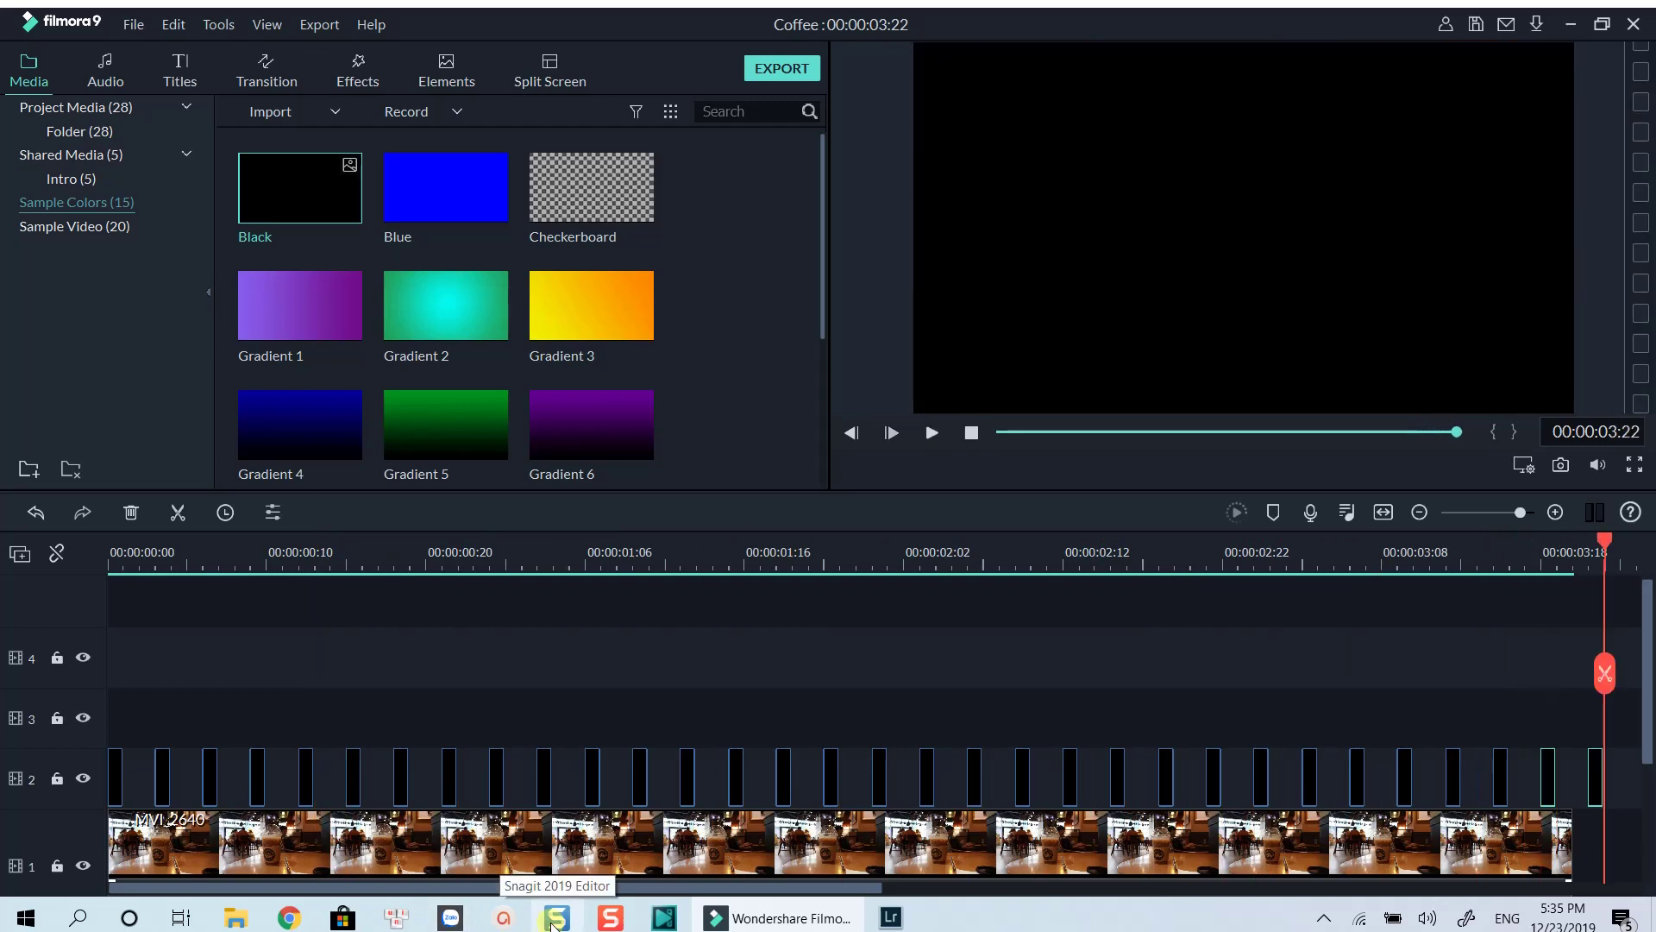
- Delete all black clips on track 2 and return the playhead to 00:00:00:00
{"action": "left_click", "coordinate": [1292, 699]}
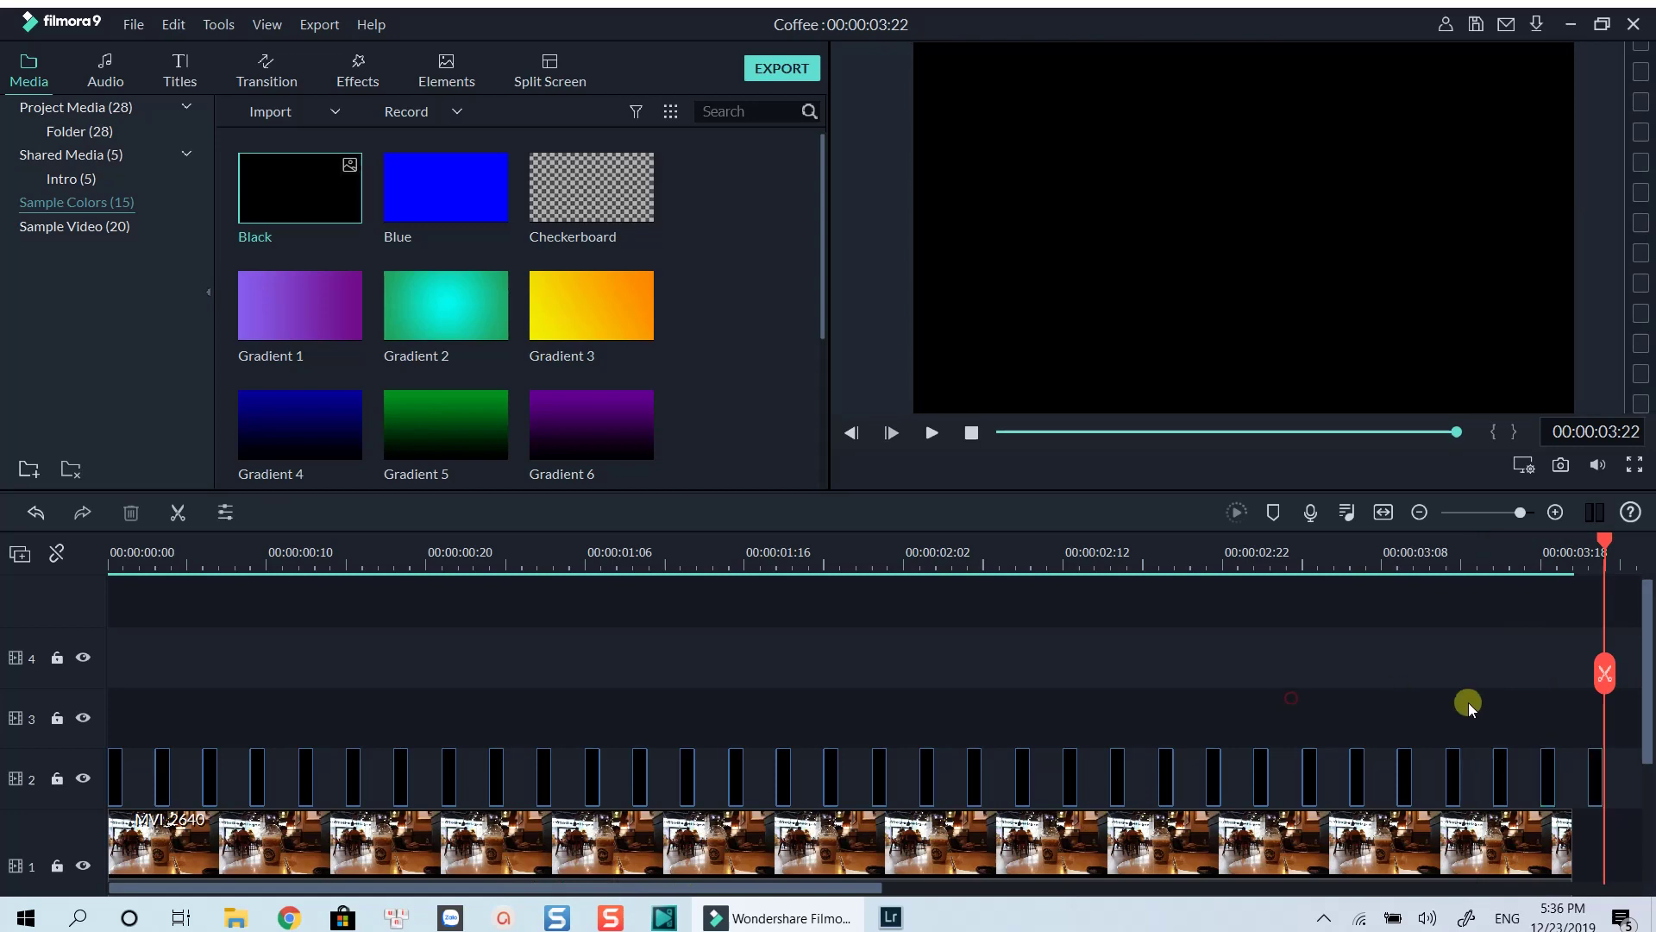
{"action": "left_click", "coordinate": [1388, 509]}
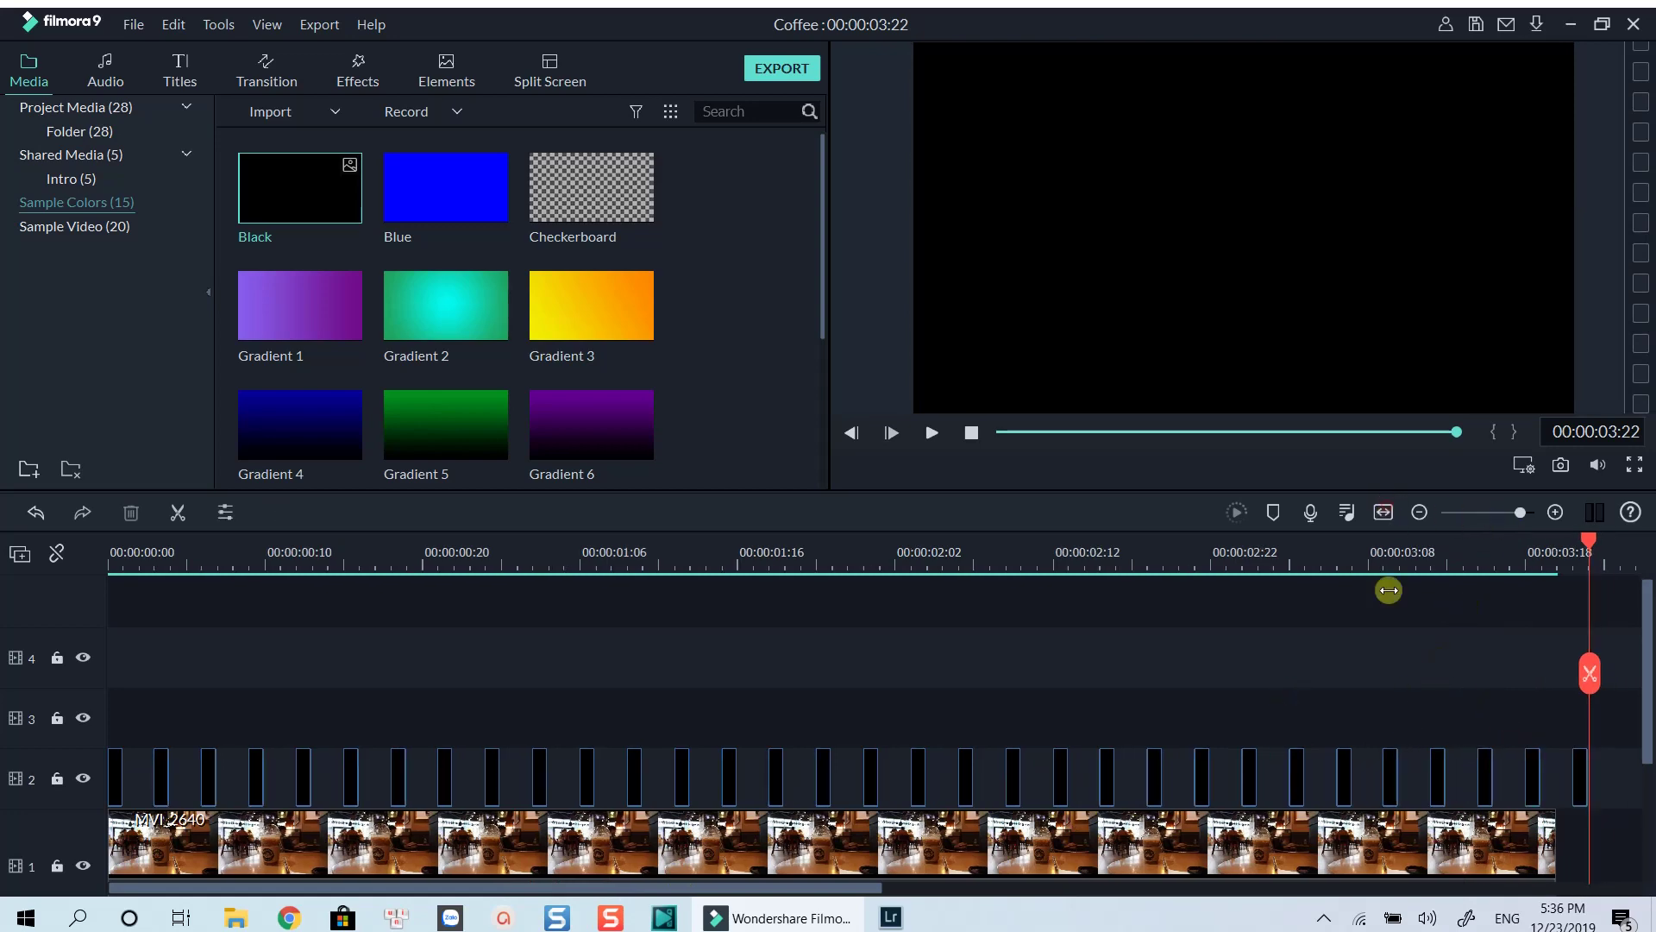
{"action": "scroll", "coordinate": [1430, 736], "scroll_direction": "down", "scroll_amount": 2}
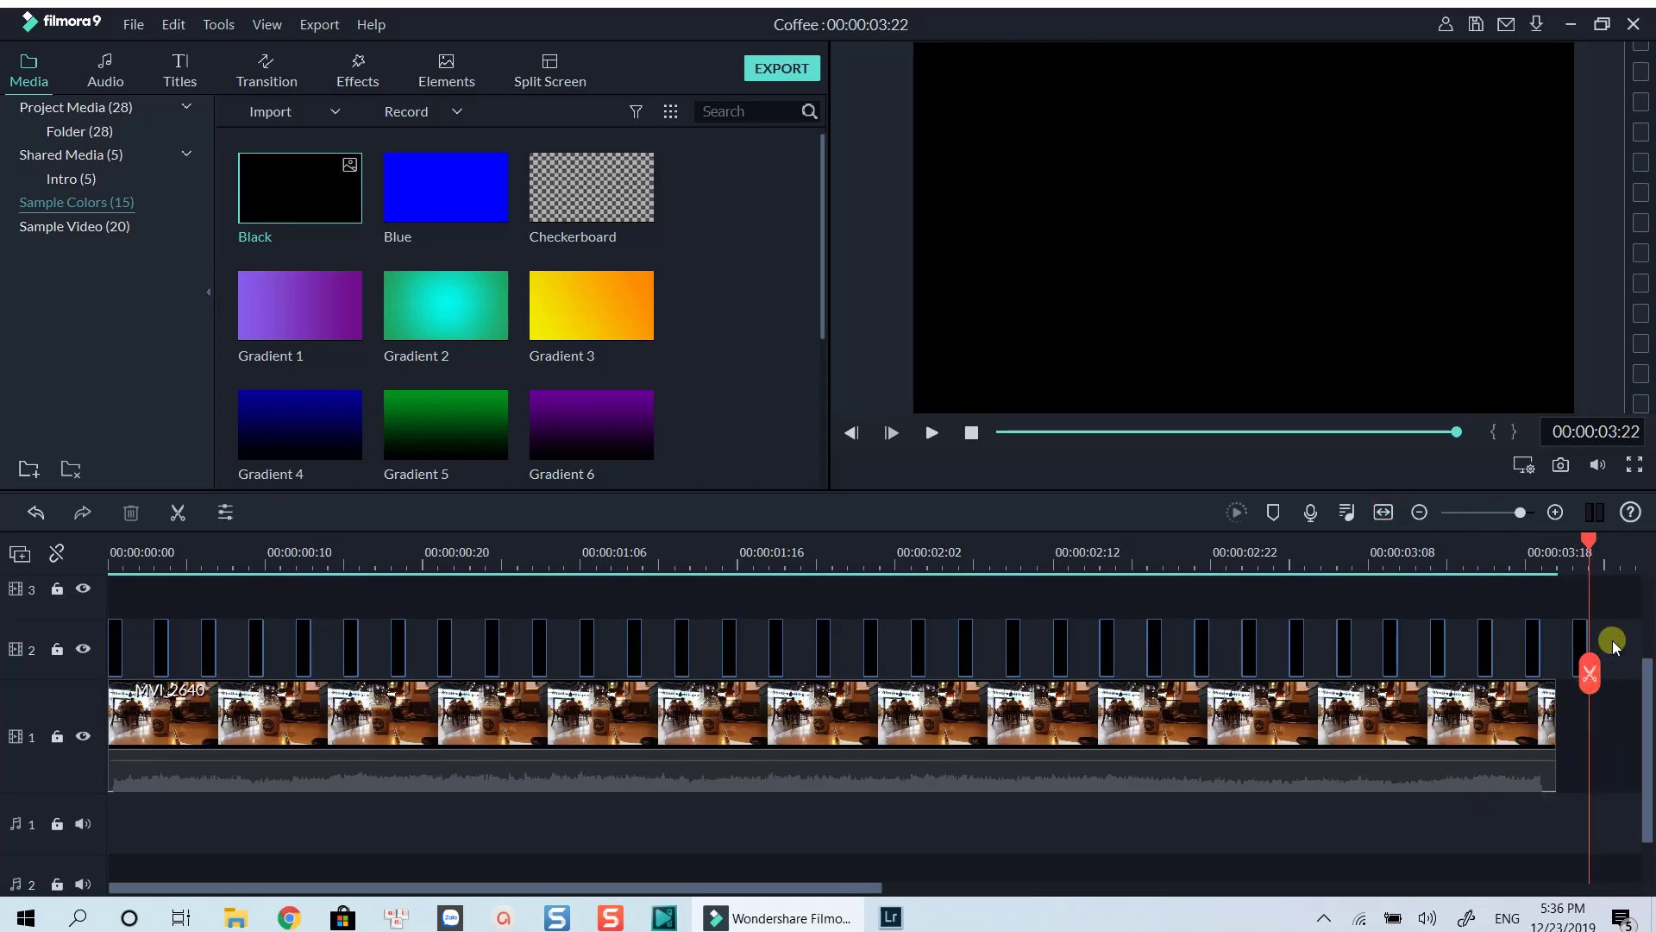
{"action": "left_click_drag", "start_coordinate": [1612, 641], "coordinate": [111, 635]}
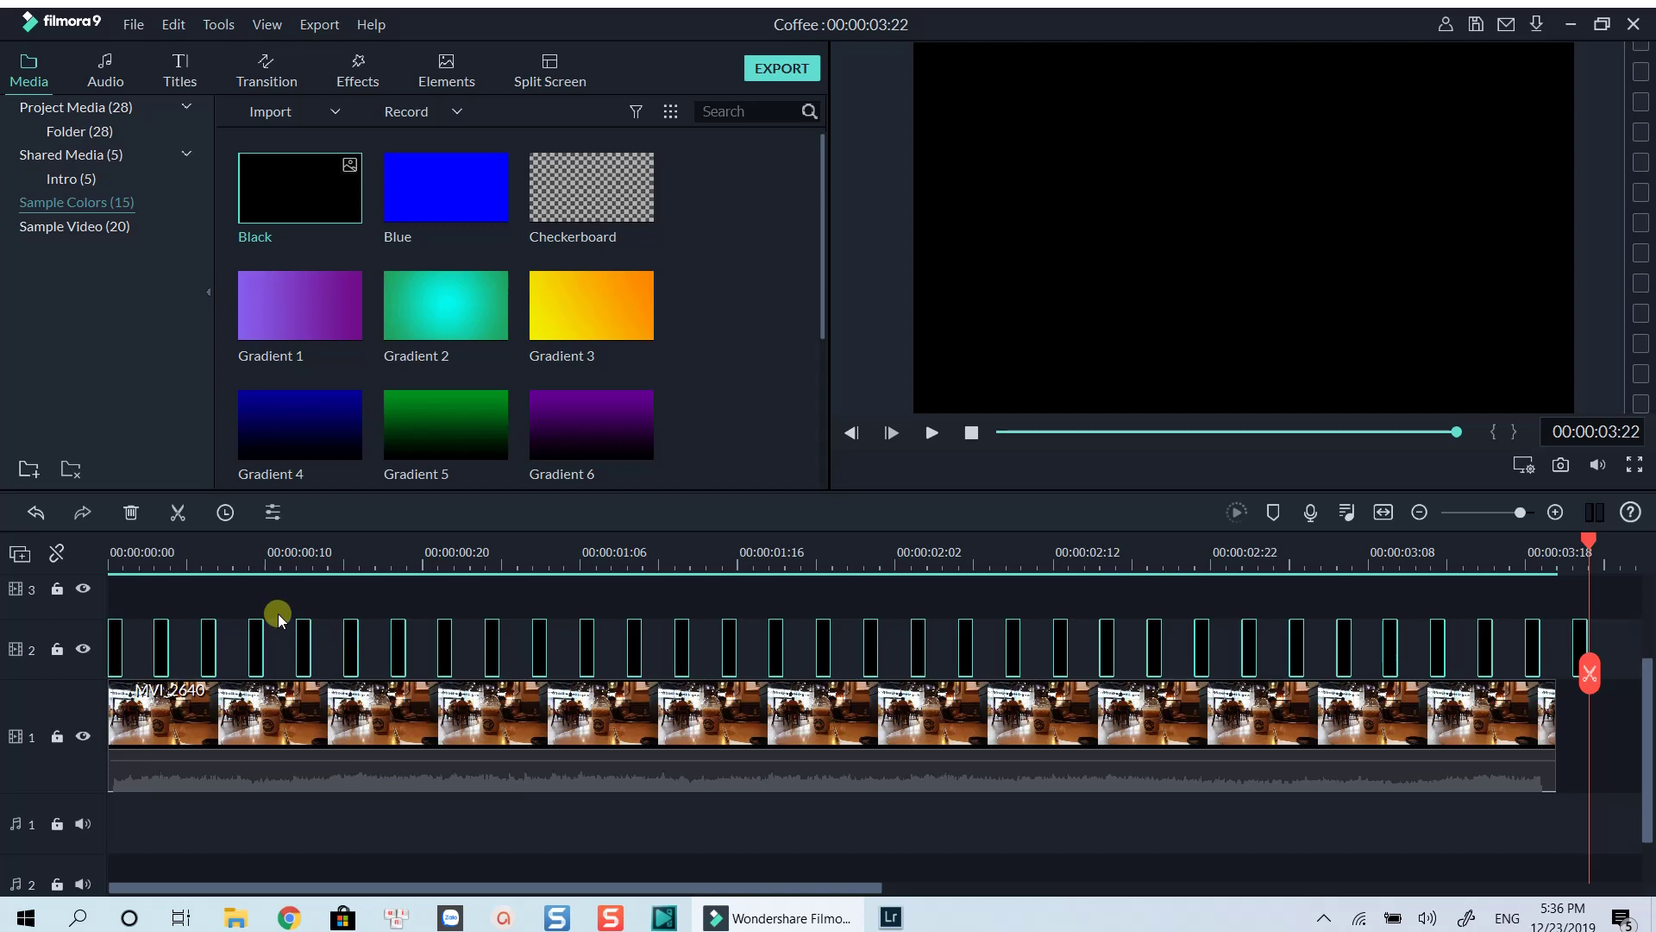
{"action": "key", "text": "Delete"}
{"action": "left_click", "coordinate": [138, 556]}
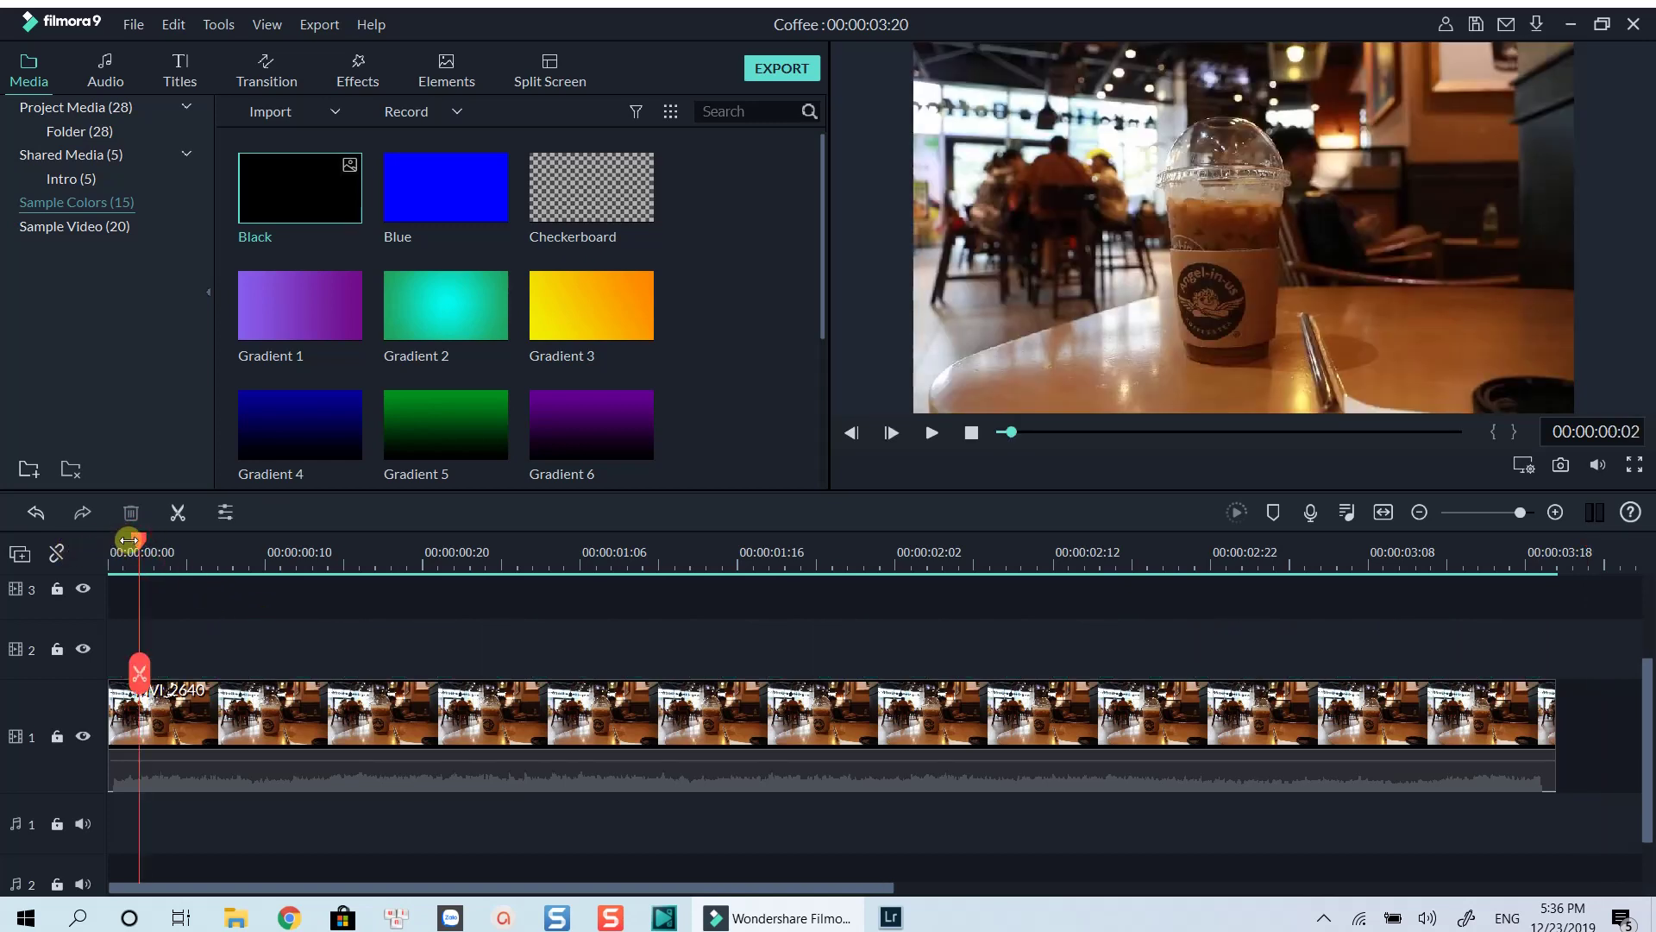
{"action": "left_click_drag", "start_coordinate": [128, 540], "coordinate": [80, 550]}
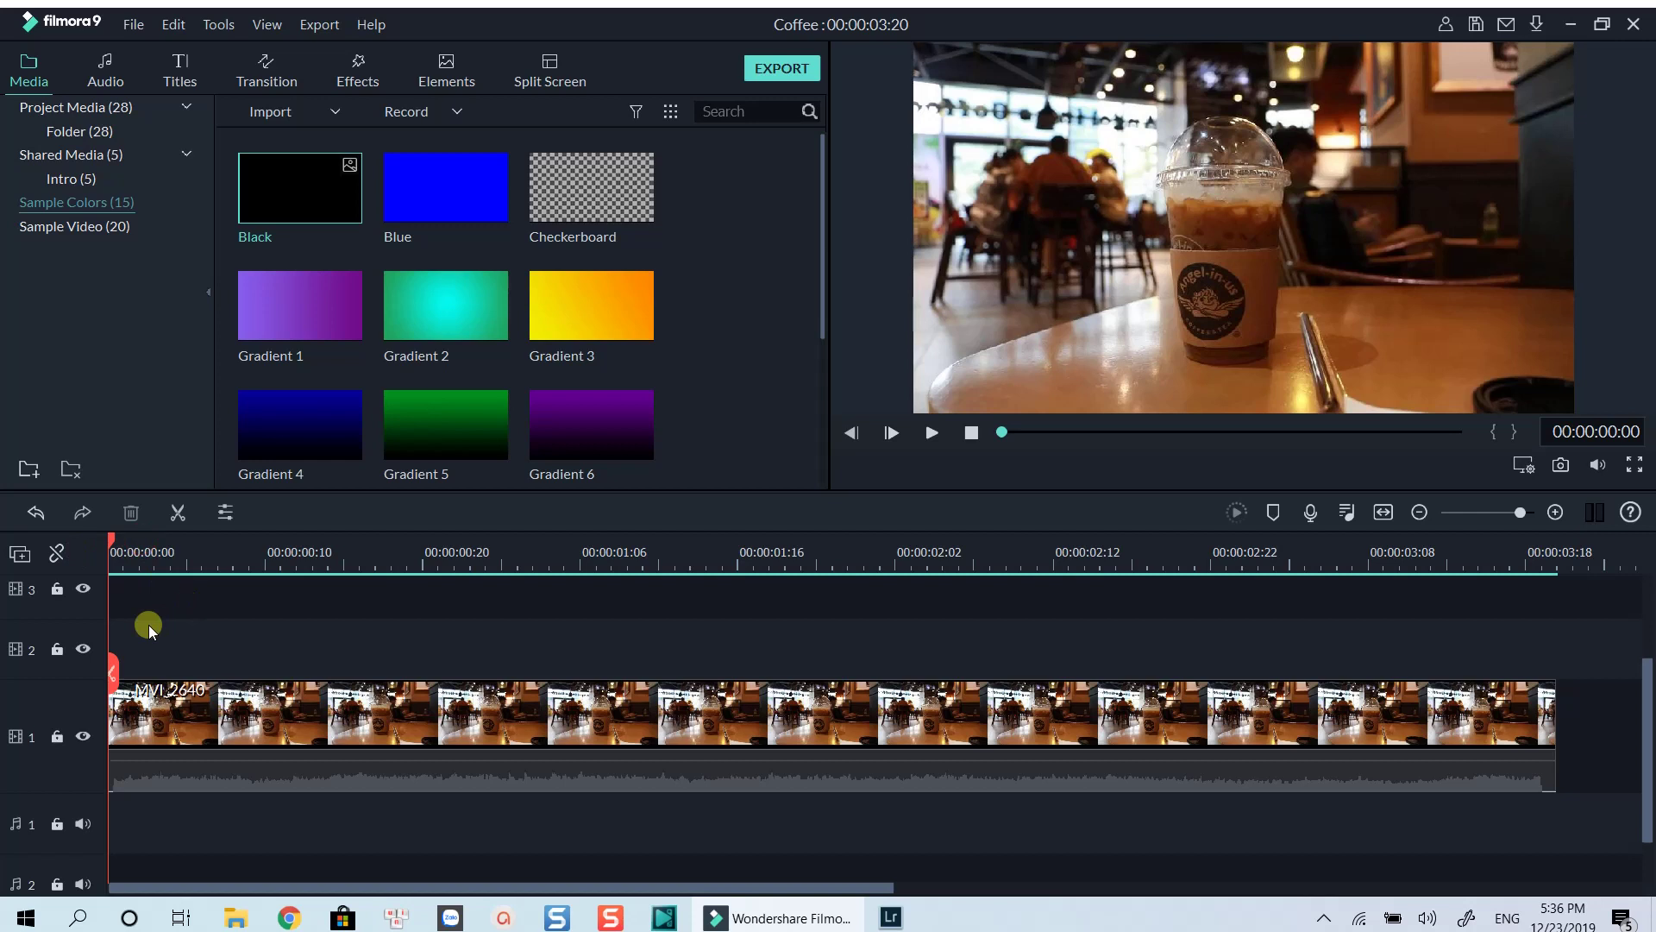
- Zoom into the timeline and split the coffee clip every frame or two across the visible stretch
{"action": "key", "text": "ctrl+equal"}
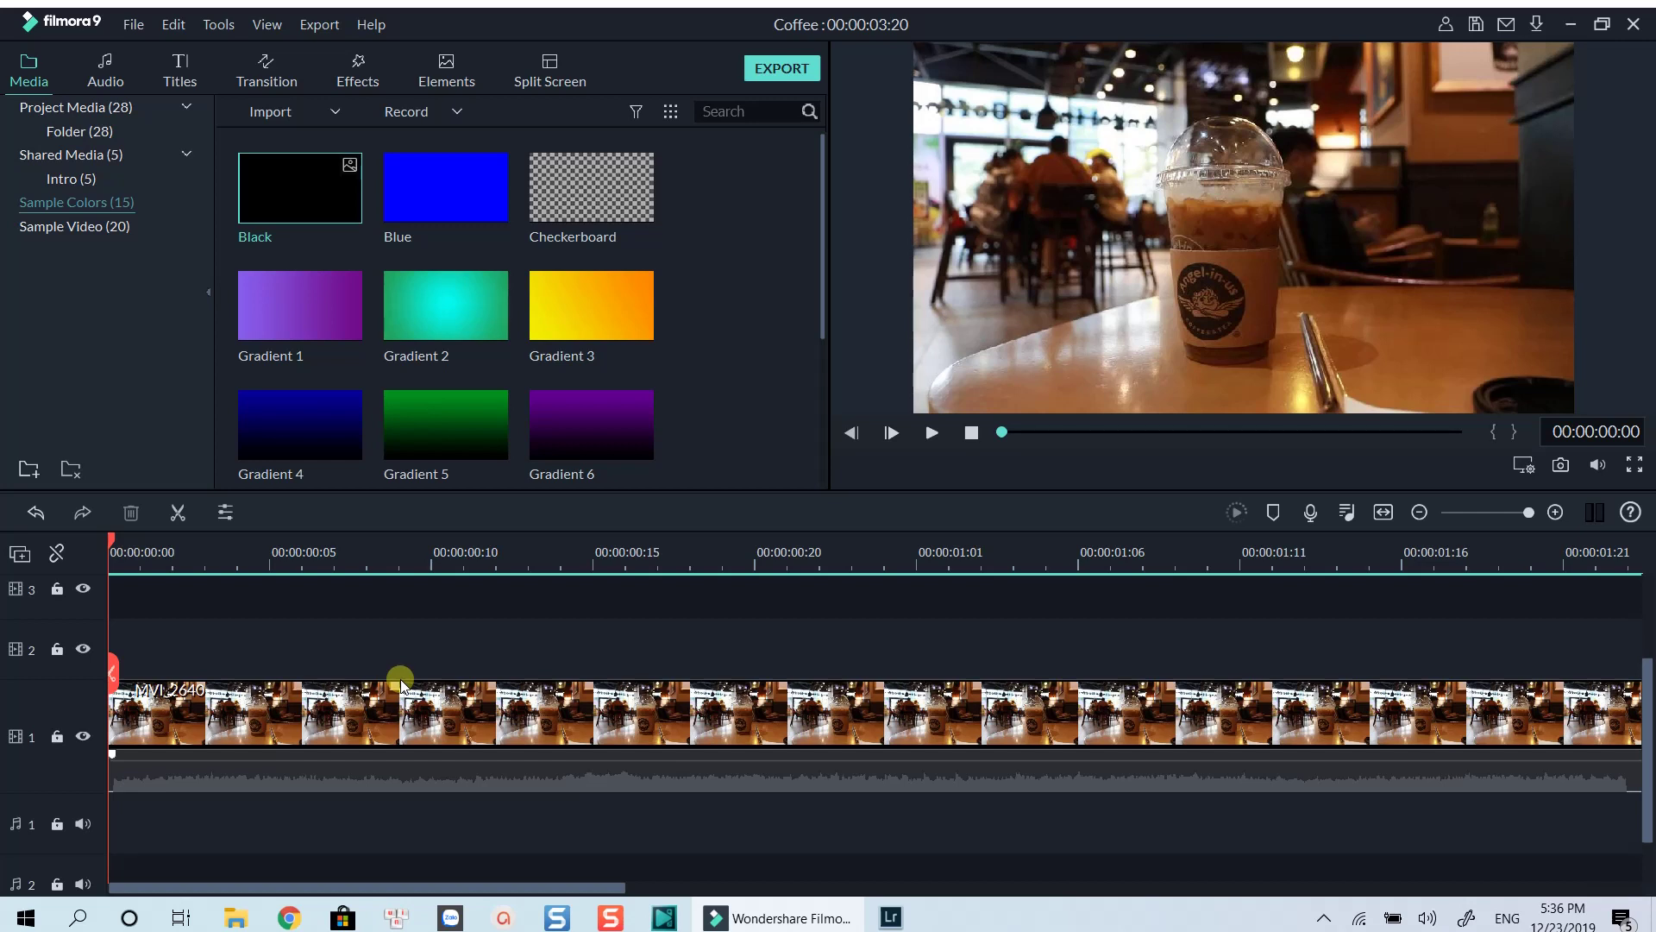
{"action": "key", "text": "Right"}
{"action": "key", "text": "Right"}
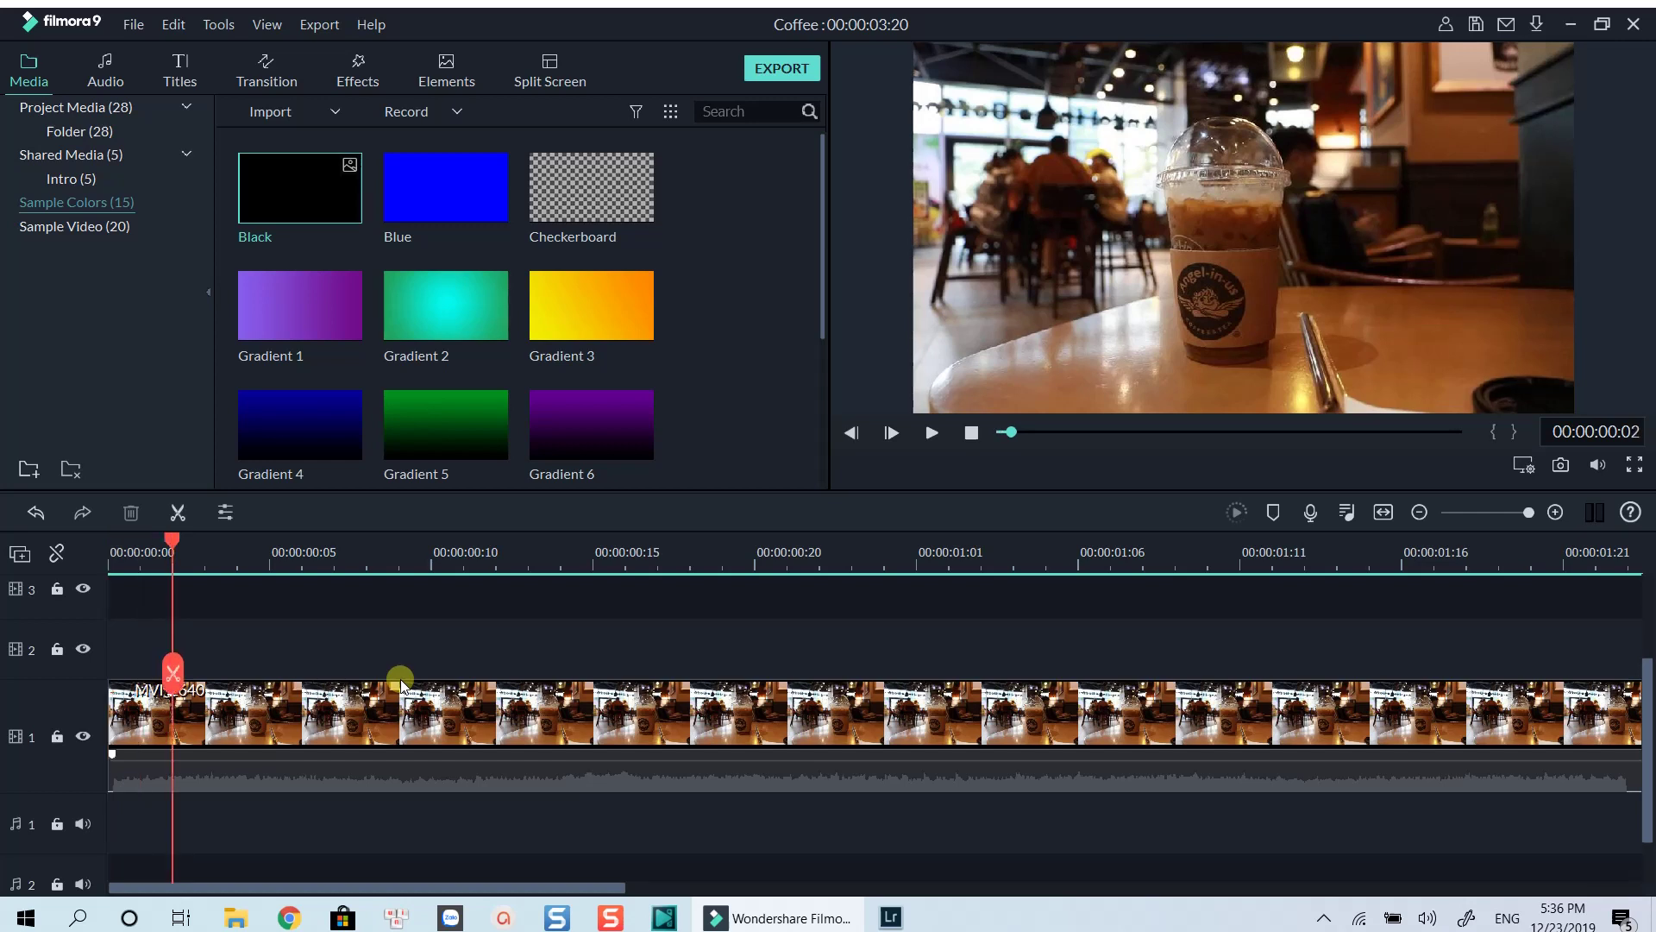
{"action": "key", "text": "Right"}
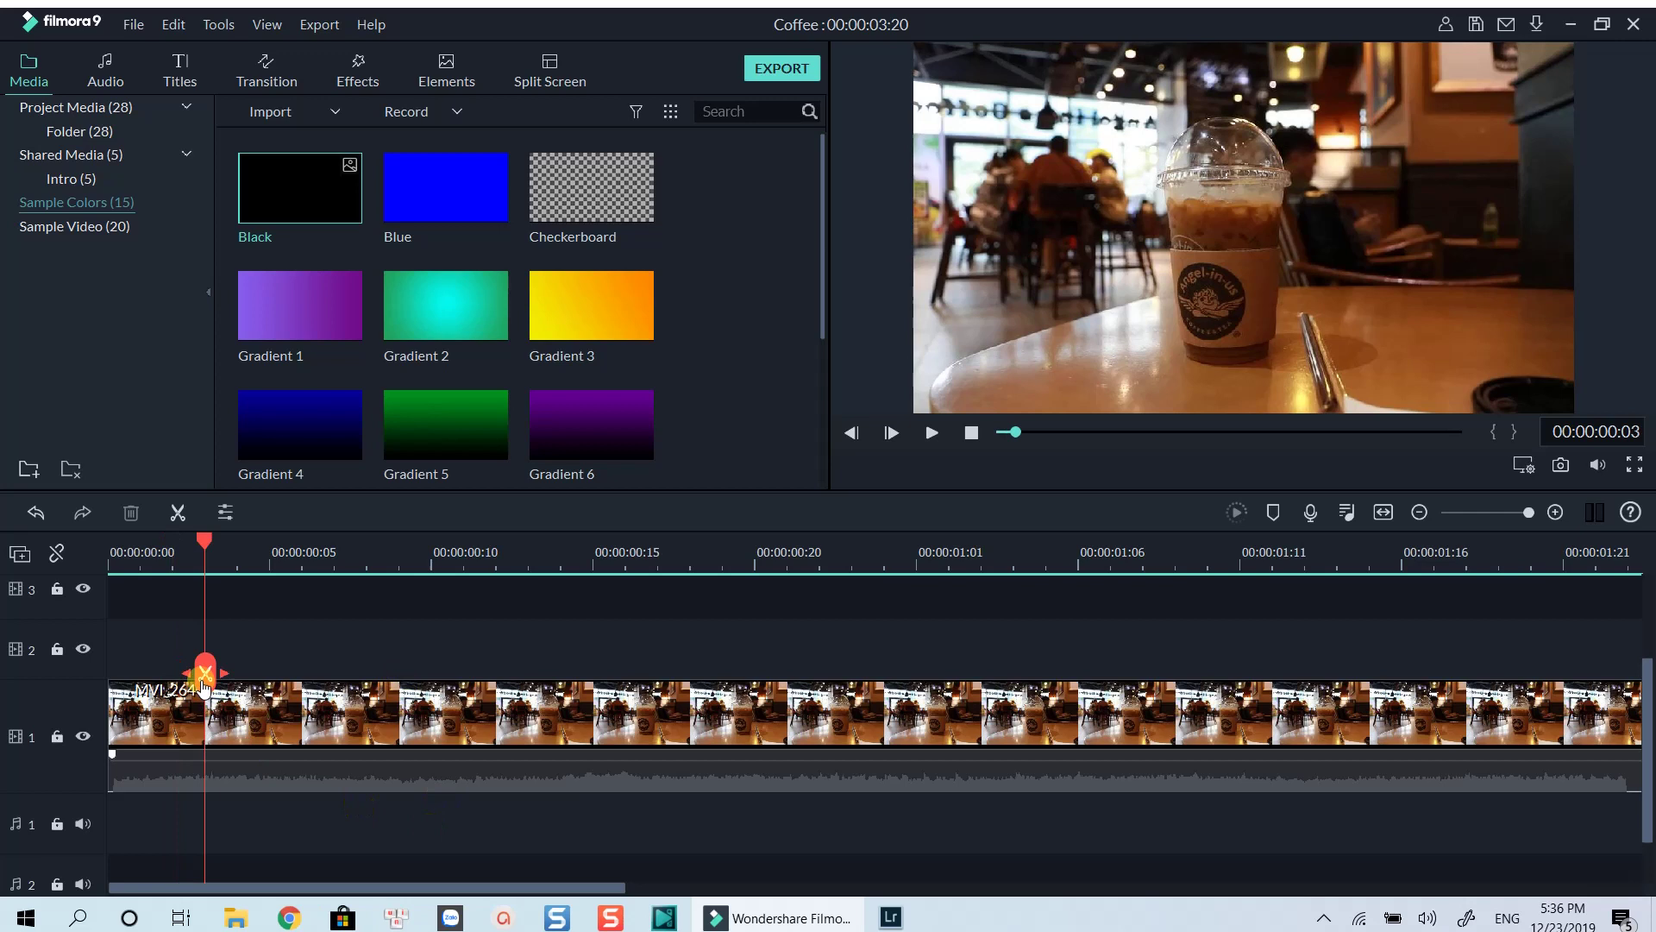
{"action": "left_click", "coordinate": [204, 673]}
{"action": "key", "text": "Right"}
{"action": "key", "text": "Right"}
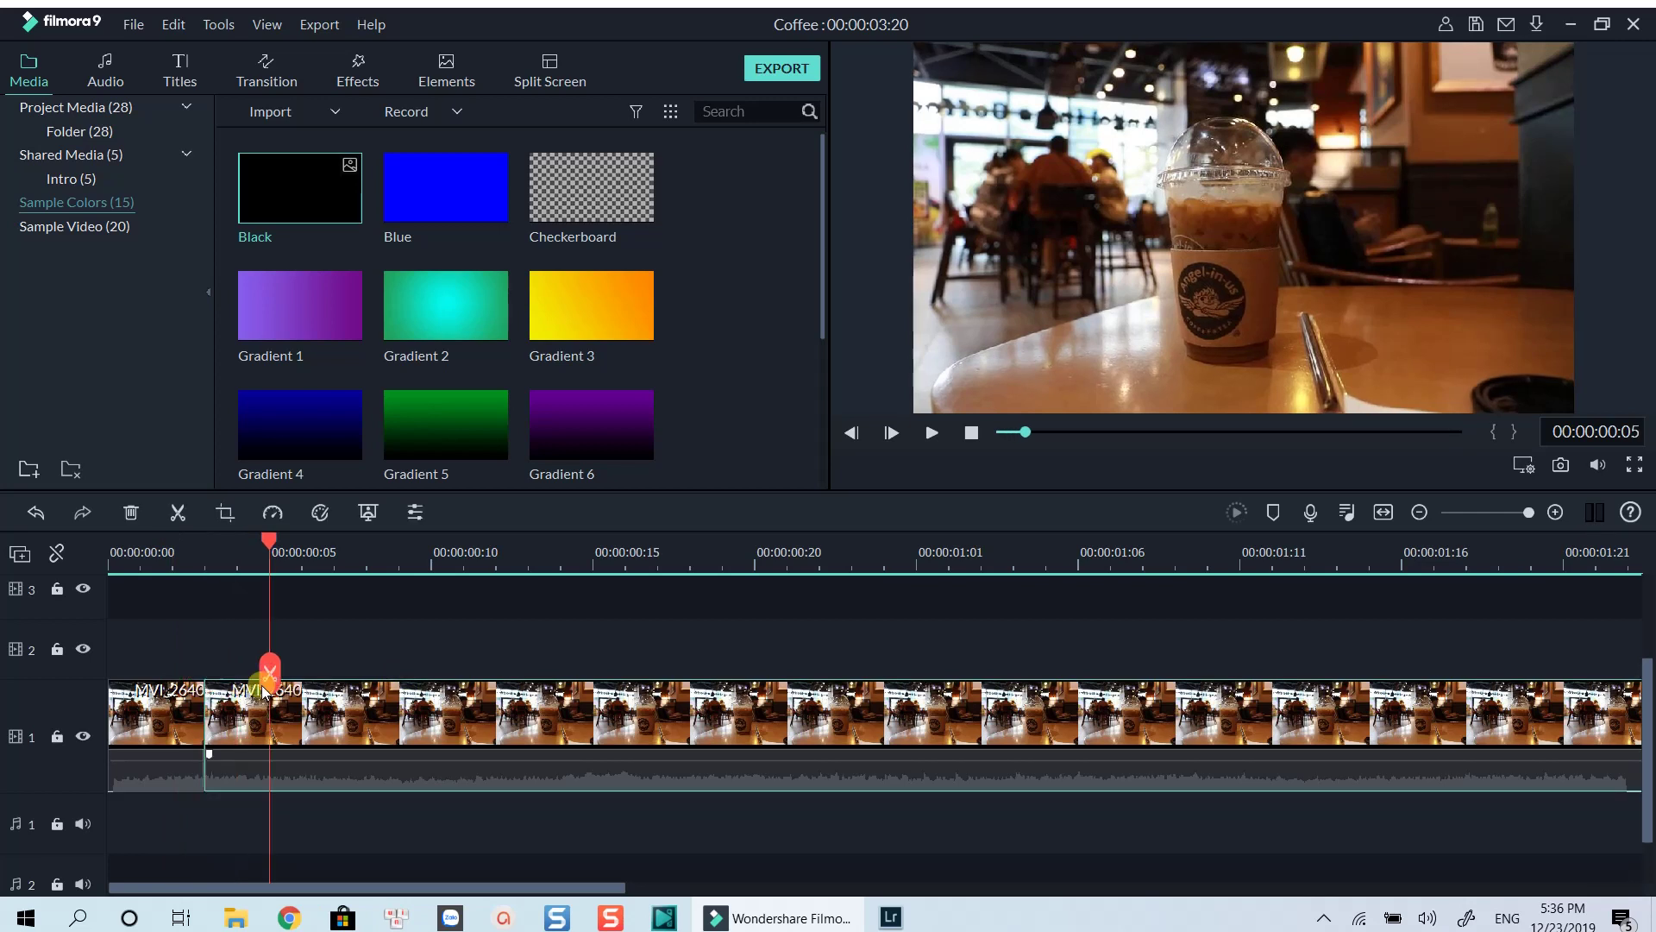
{"action": "key", "text": "Right"}
{"action": "left_click", "coordinate": [302, 674]}
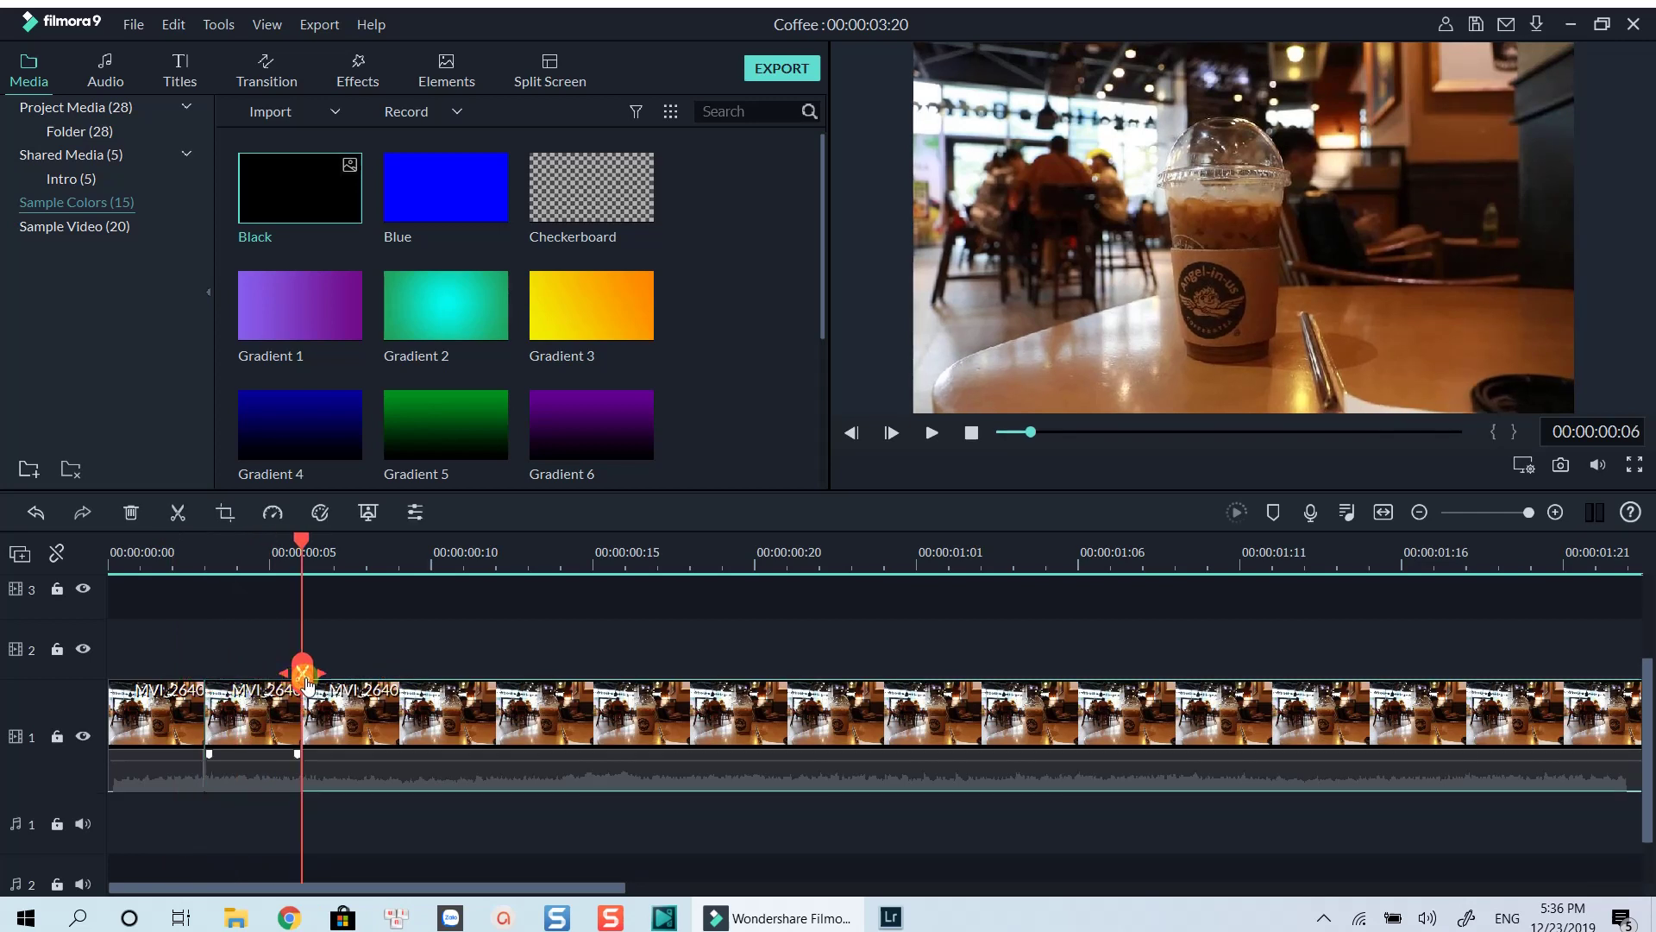
{"action": "key", "text": "Right"}
{"action": "key", "text": "Right"}
{"action": "key", "text": "Right"}
{"action": "left_click", "coordinate": [398, 673]}
{"action": "key", "text": "Right"}
{"action": "key", "text": "Right"}
{"action": "key", "text": "Right"}
{"action": "left_click", "coordinate": [496, 673]}
{"action": "key", "text": "Right"}
{"action": "key", "text": "Right"}
{"action": "key", "text": "Right"}
{"action": "left_click", "coordinate": [593, 674]}
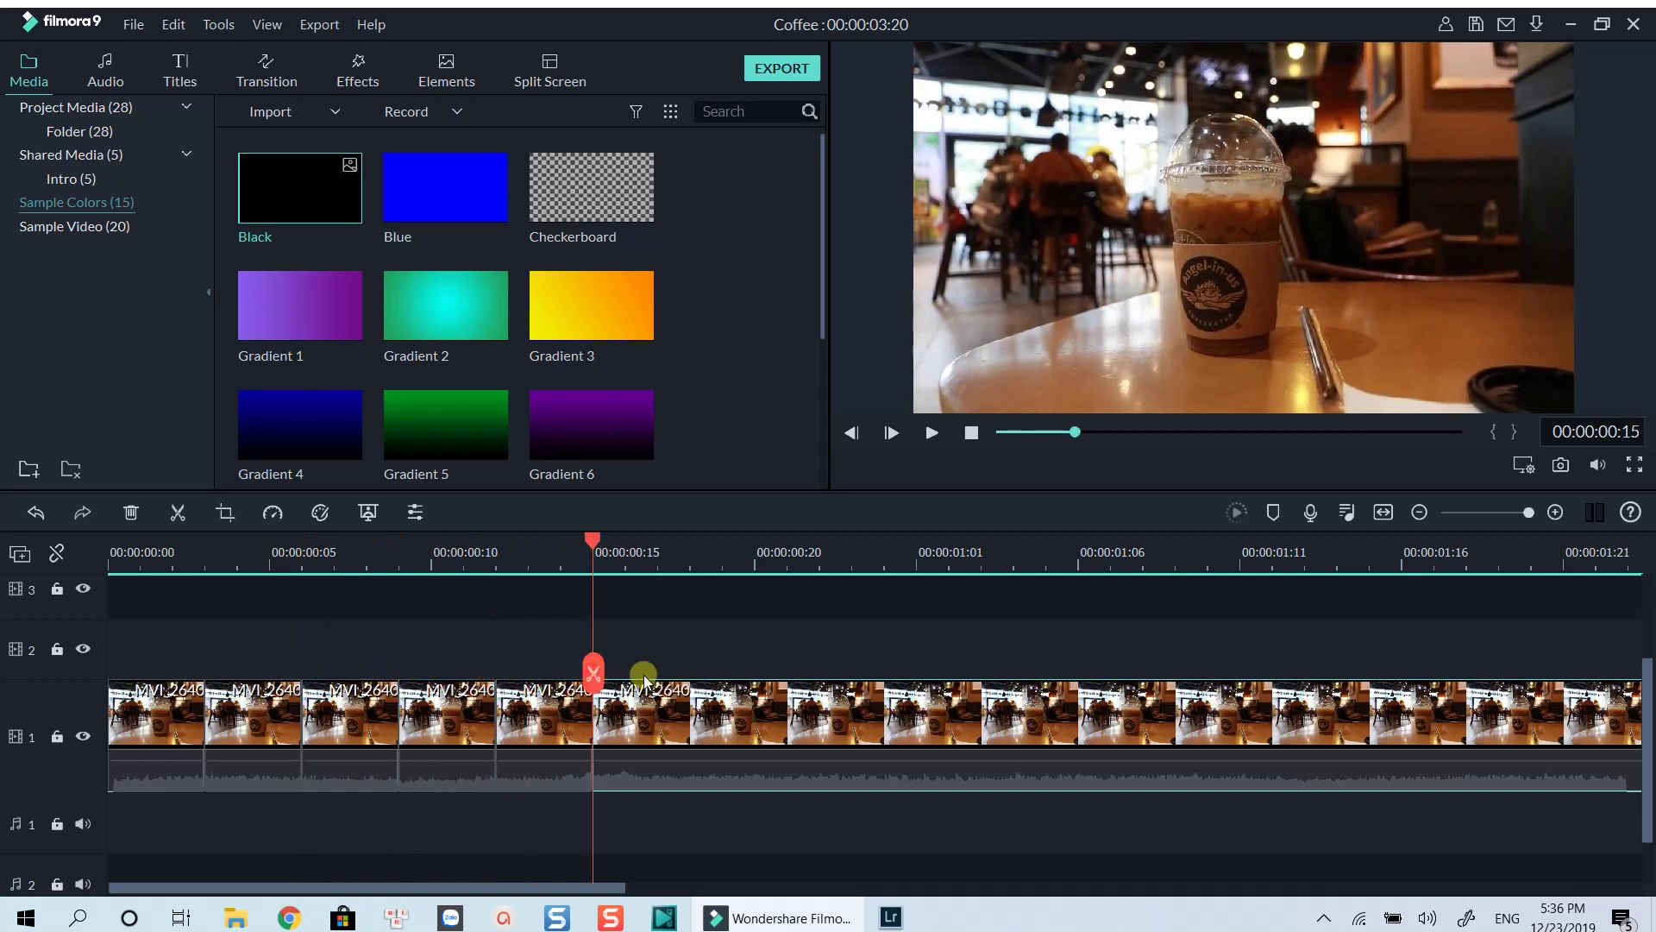
{"action": "key", "text": "Right"}
{"action": "key", "text": "Right"}
{"action": "key", "text": "Right"}
{"action": "left_click", "coordinate": [690, 673]}
{"action": "key", "text": "Right"}
{"action": "key", "text": "Right"}
{"action": "key", "text": "Right"}
{"action": "left_click", "coordinate": [786, 674]}
{"action": "left_click", "coordinate": [883, 673]}
{"action": "left_click", "coordinate": [980, 673]}
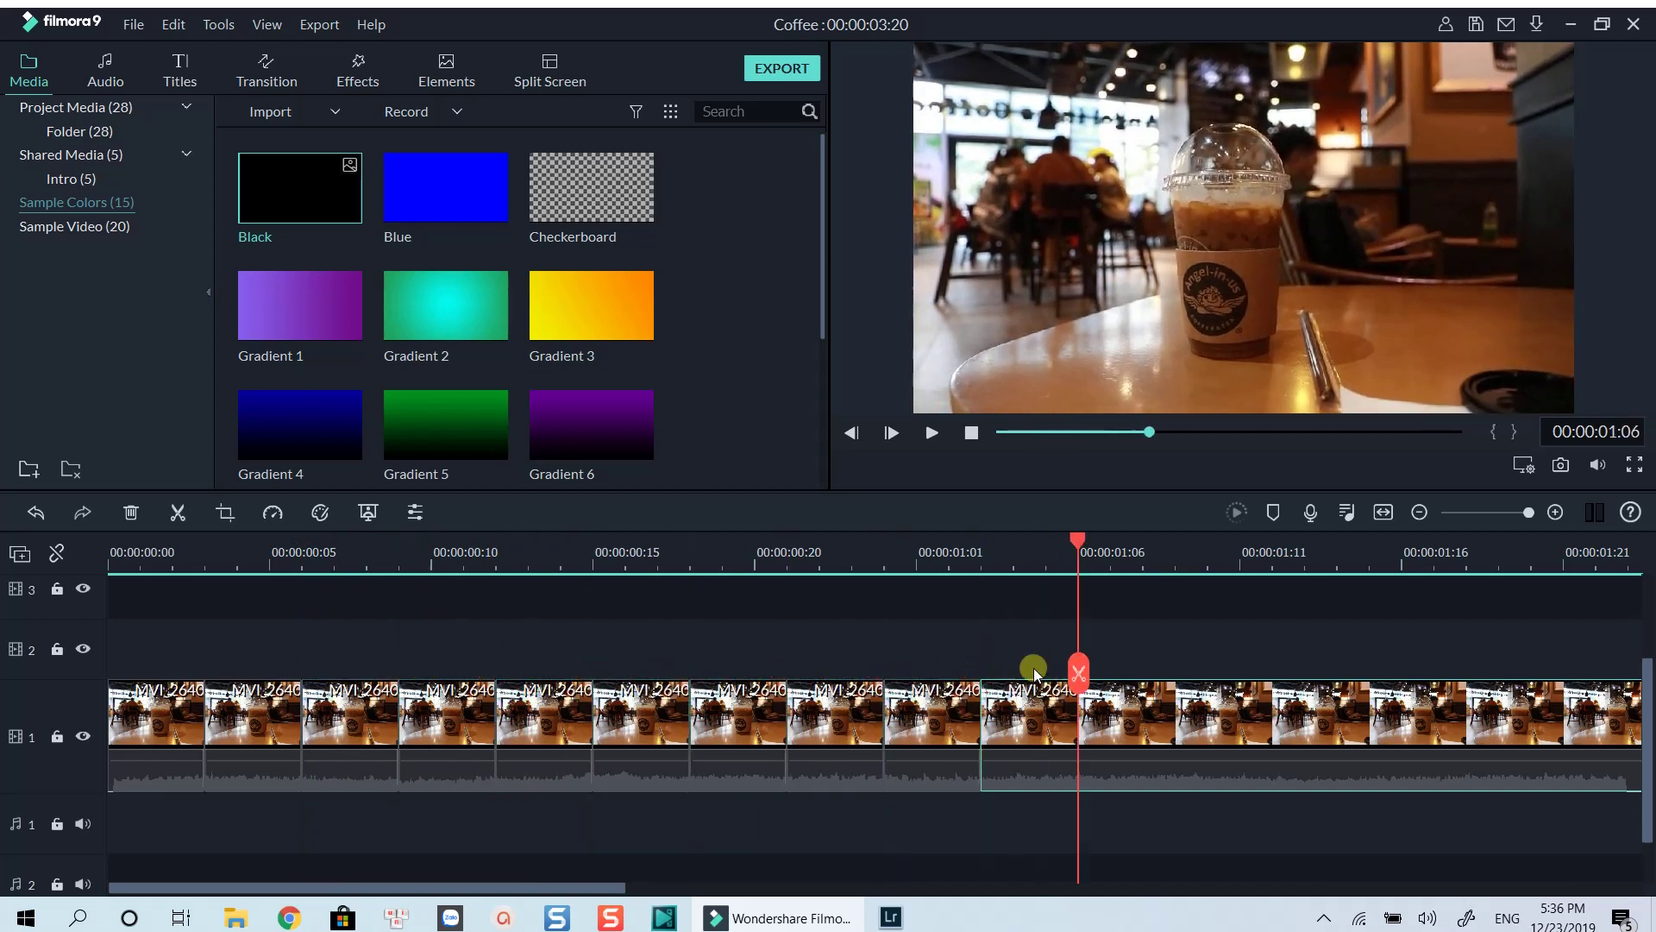
{"action": "left_click", "coordinate": [1077, 672]}
{"action": "key", "text": "Right"}
{"action": "key", "text": "Right"}
{"action": "key", "text": "Right"}
{"action": "left_click", "coordinate": [1174, 673]}
{"action": "key", "text": "Right"}
{"action": "key", "text": "Right"}
{"action": "key", "text": "Right"}
{"action": "left_click", "coordinate": [1273, 672]}
{"action": "key", "text": "Right"}
{"action": "key", "text": "Right"}
{"action": "key", "text": "Right"}
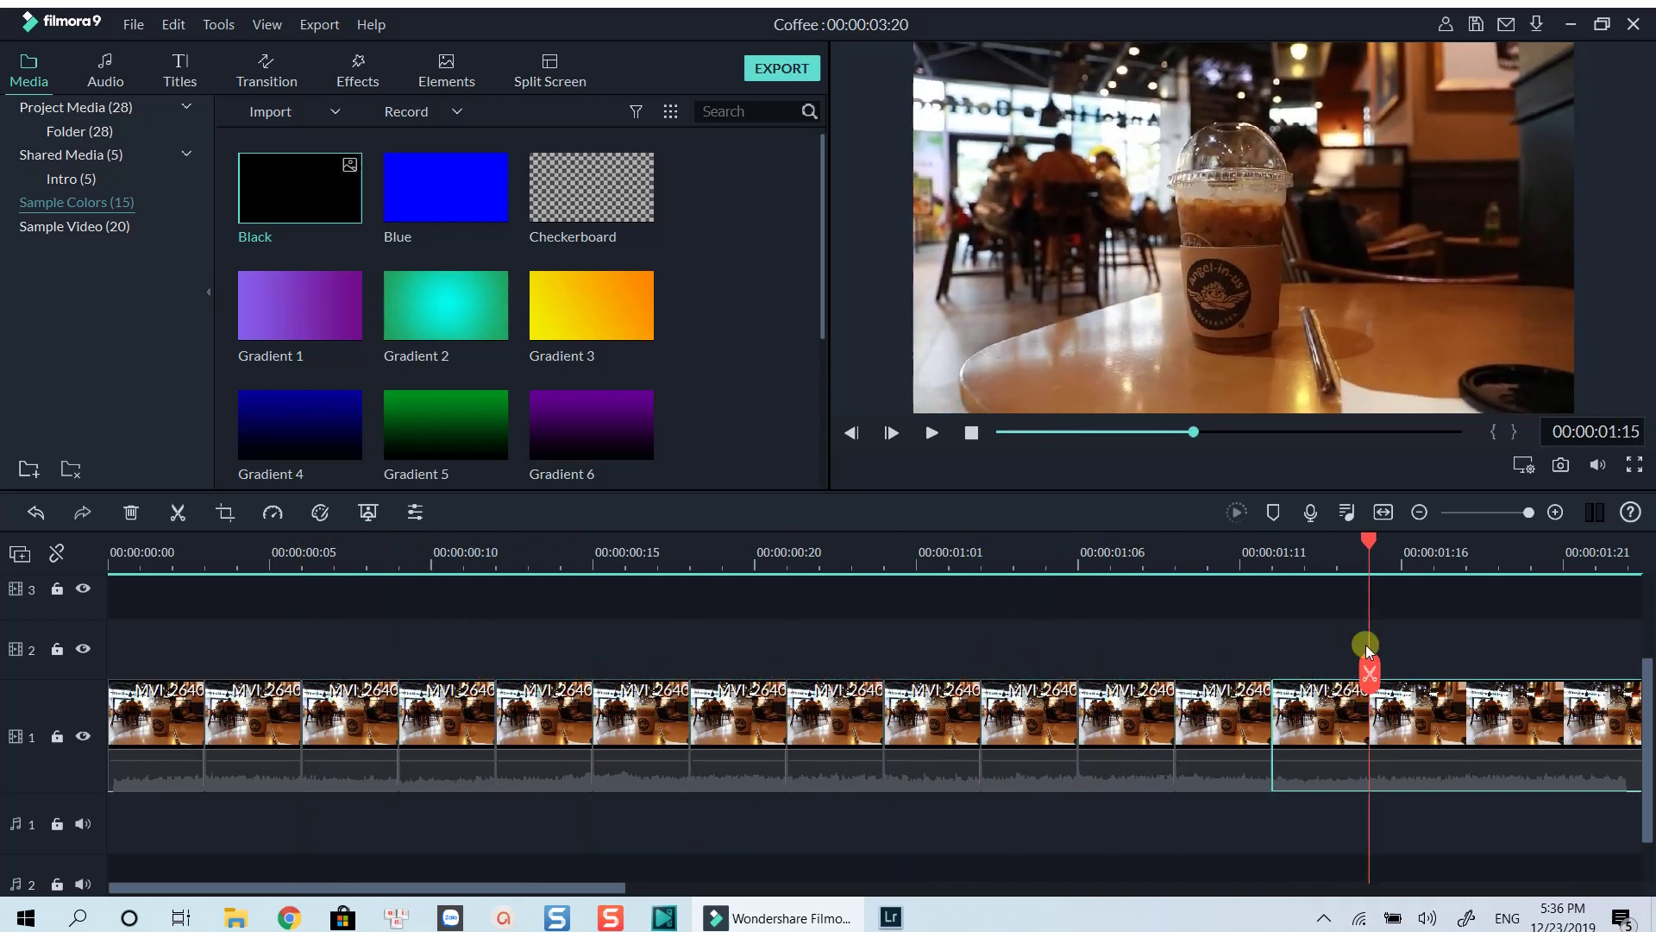
{"action": "left_click_drag", "start_coordinate": [1367, 652], "coordinate": [1386, 663]}
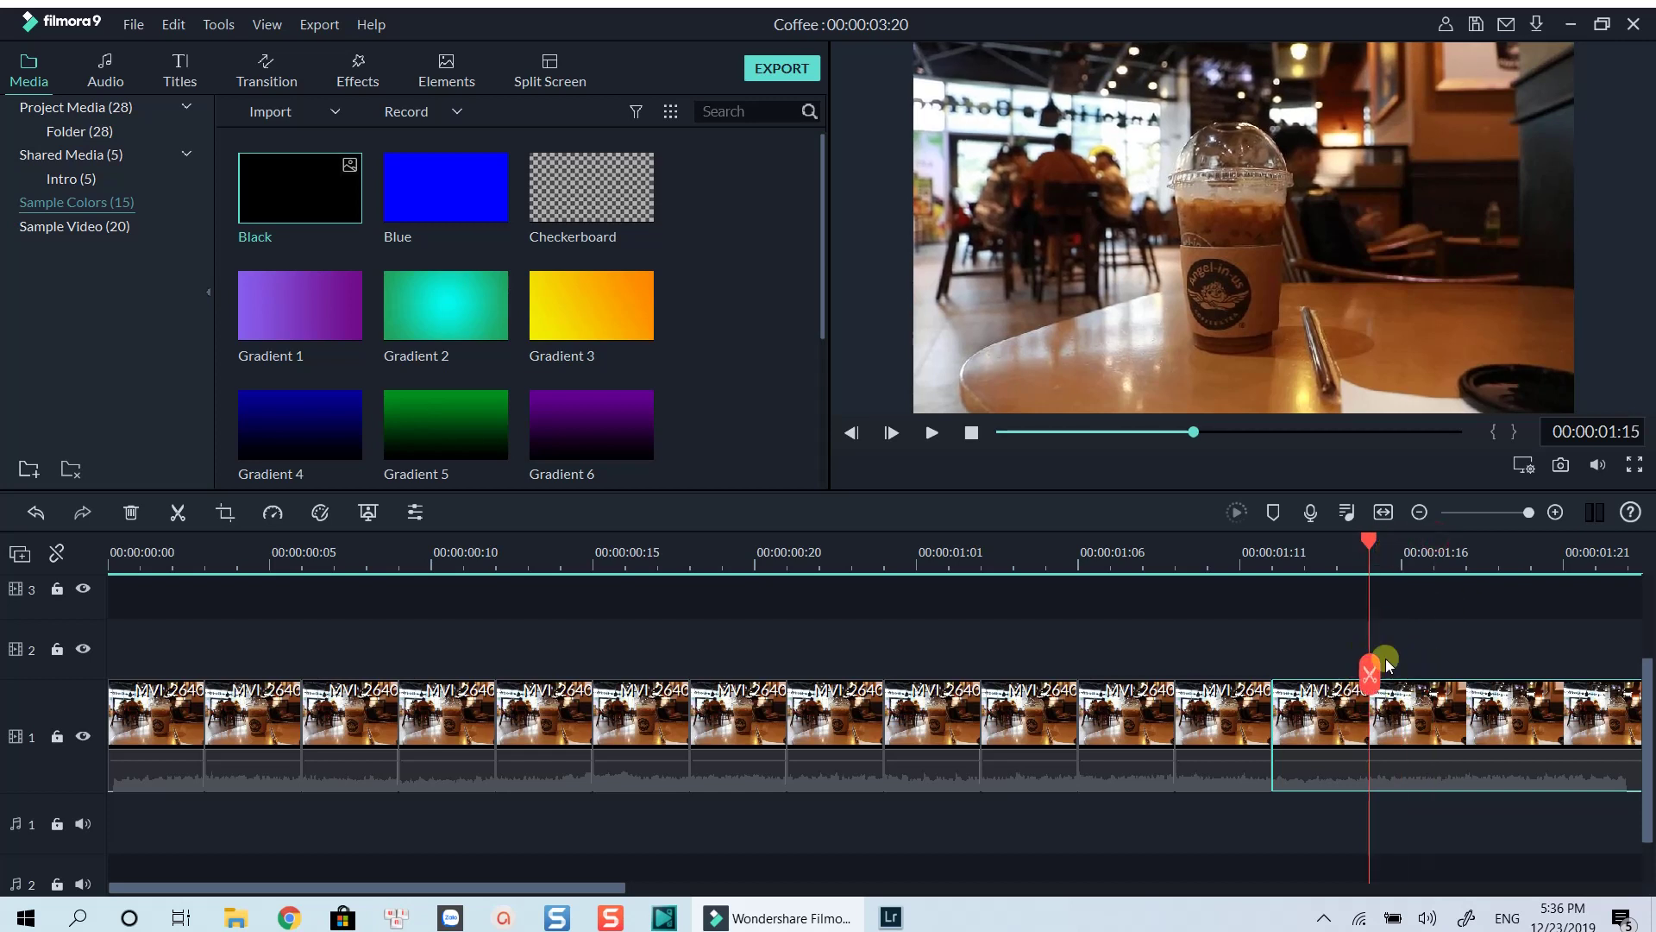
{"action": "left_click", "coordinate": [1370, 673]}
{"action": "key", "text": "Right"}
{"action": "key", "text": "Right"}
{"action": "key", "text": "Right"}
{"action": "left_click", "coordinate": [1466, 674]}
{"action": "key", "text": "Right"}
{"action": "key", "text": "Right"}
{"action": "key", "text": "Right"}
{"action": "left_click", "coordinate": [1562, 673]}
{"action": "key", "text": "Right"}
{"action": "key", "text": "Right"}
{"action": "key", "text": "Right"}
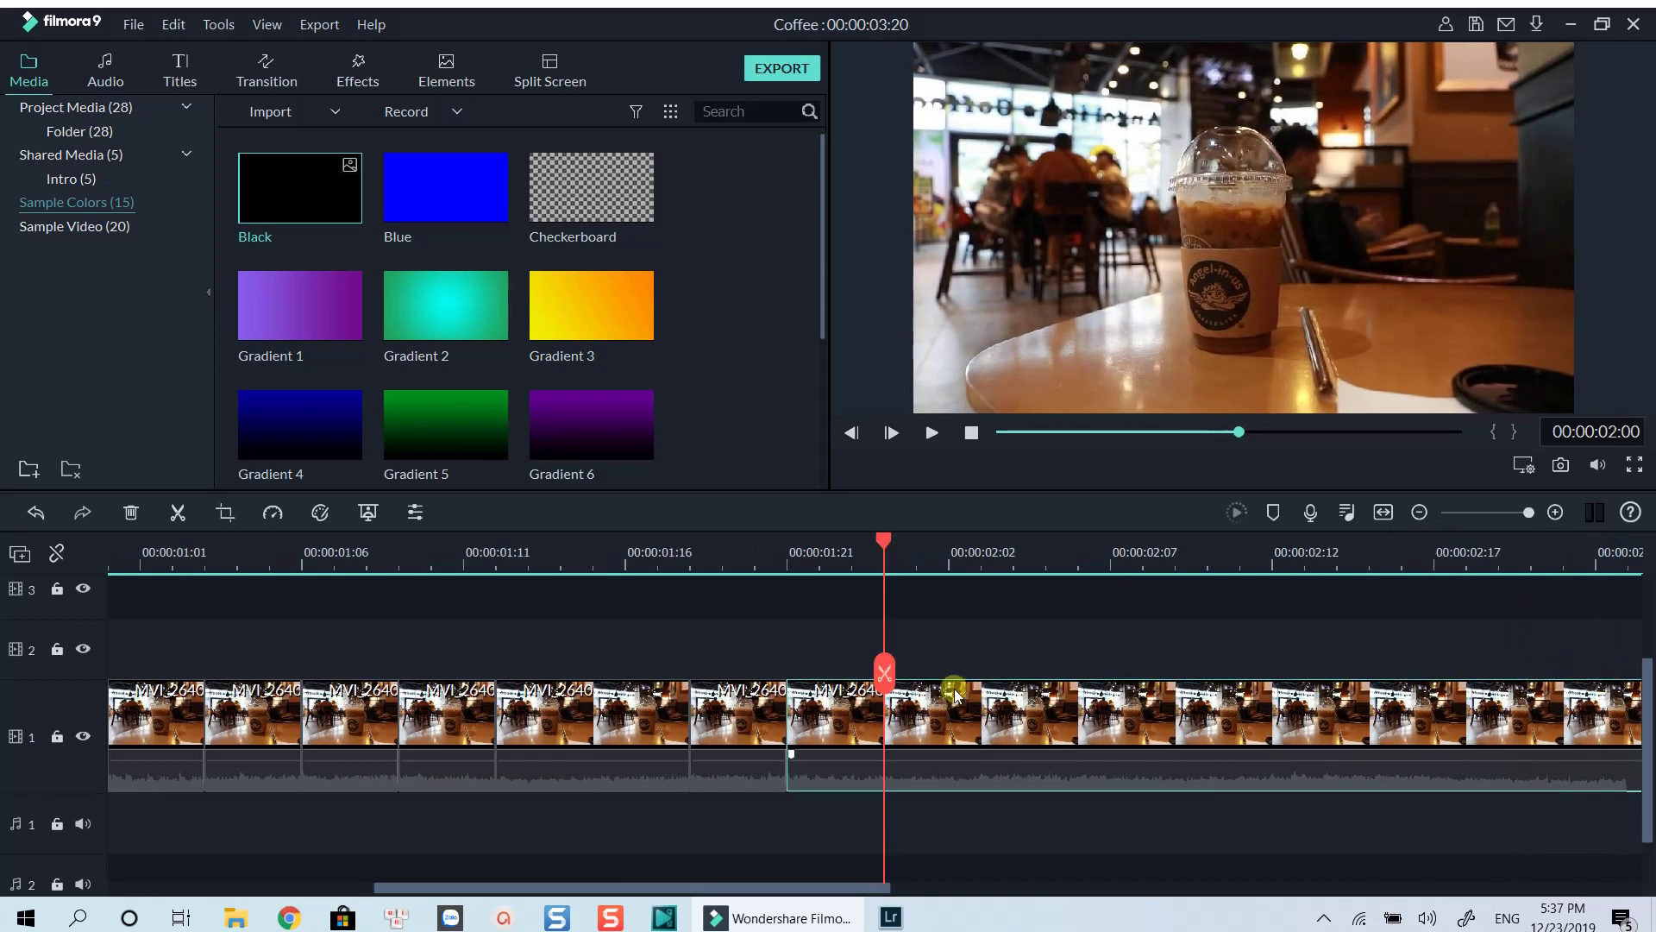
- Keep splitting the coffee clip every few frames through to its end
{"action": "left_click", "coordinate": [884, 672]}
{"action": "key", "text": "Right"}
{"action": "key", "text": "Right"}
{"action": "key", "text": "Right"}
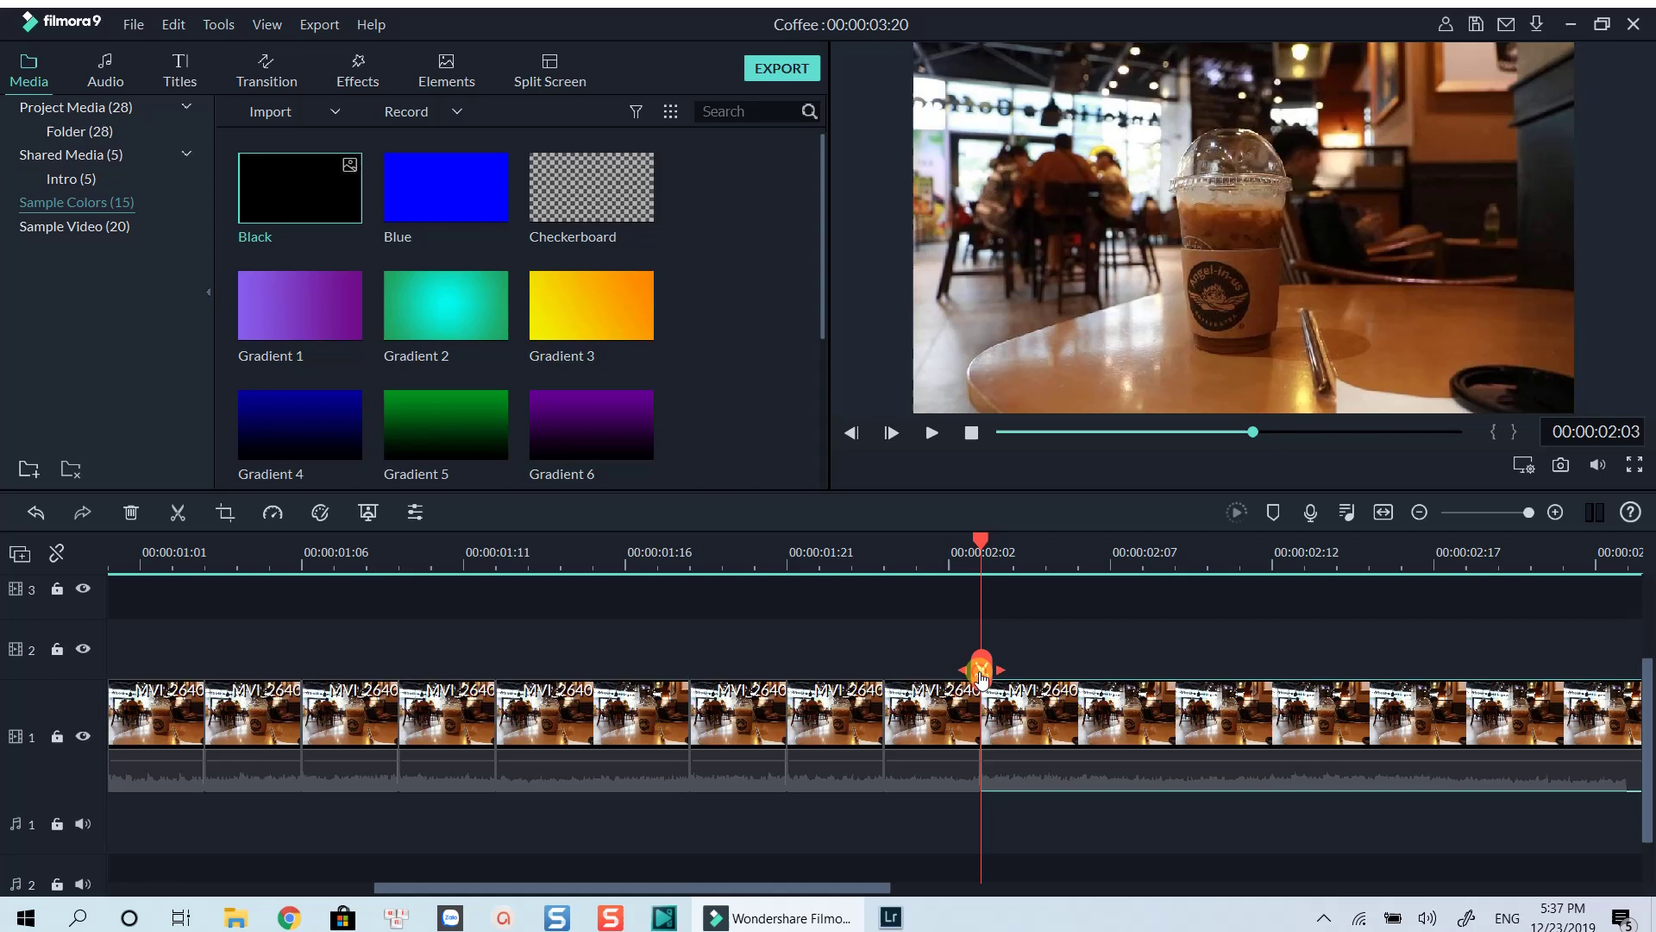
{"action": "key", "text": "Right"}
{"action": "key", "text": "Right"}
{"action": "key", "text": "Right"}
{"action": "left_click", "coordinate": [1078, 671]}
{"action": "key", "text": "Right"}
{"action": "key", "text": "Right"}
{"action": "key", "text": "Right"}
{"action": "left_click", "coordinate": [1175, 672]}
{"action": "key", "text": "Right"}
{"action": "key", "text": "Right"}
{"action": "key", "text": "Right"}
{"action": "left_click", "coordinate": [1272, 671]}
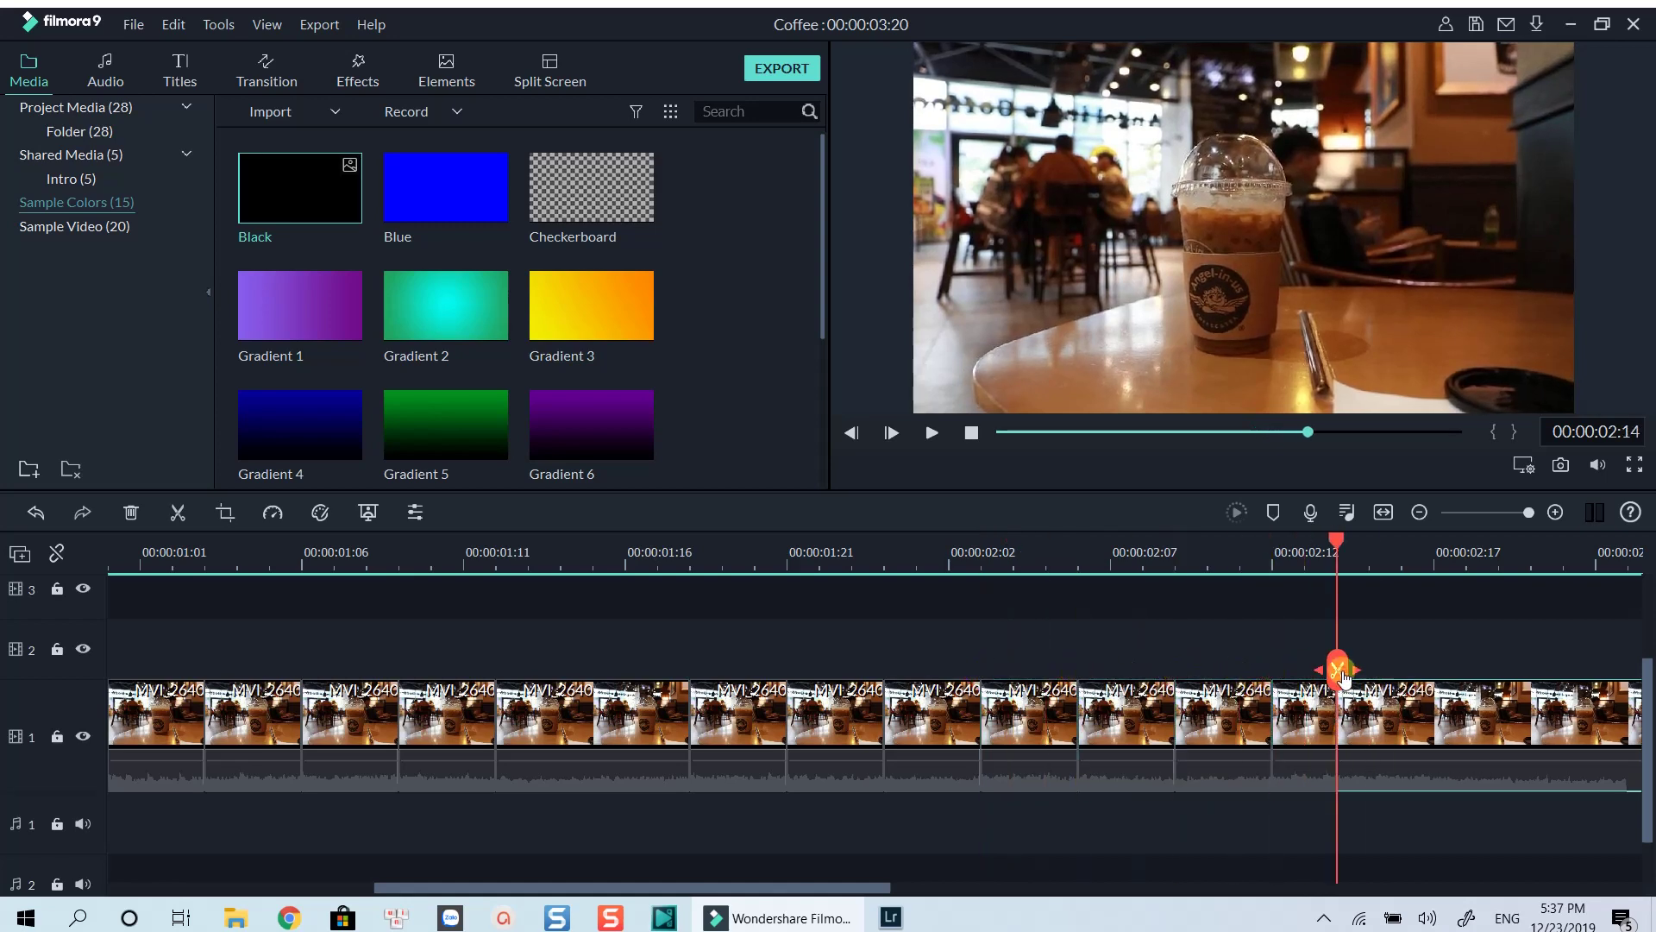
{"action": "left_click", "coordinate": [1336, 671]}
{"action": "key", "text": "Right"}
{"action": "key", "text": "Right"}
{"action": "key", "text": "Right"}
{"action": "left_click", "coordinate": [1433, 671]}
{"action": "left_click", "coordinate": [1498, 672]}
{"action": "key", "text": "Right"}
{"action": "key", "text": "Right"}
{"action": "left_click", "coordinate": [1595, 672]}
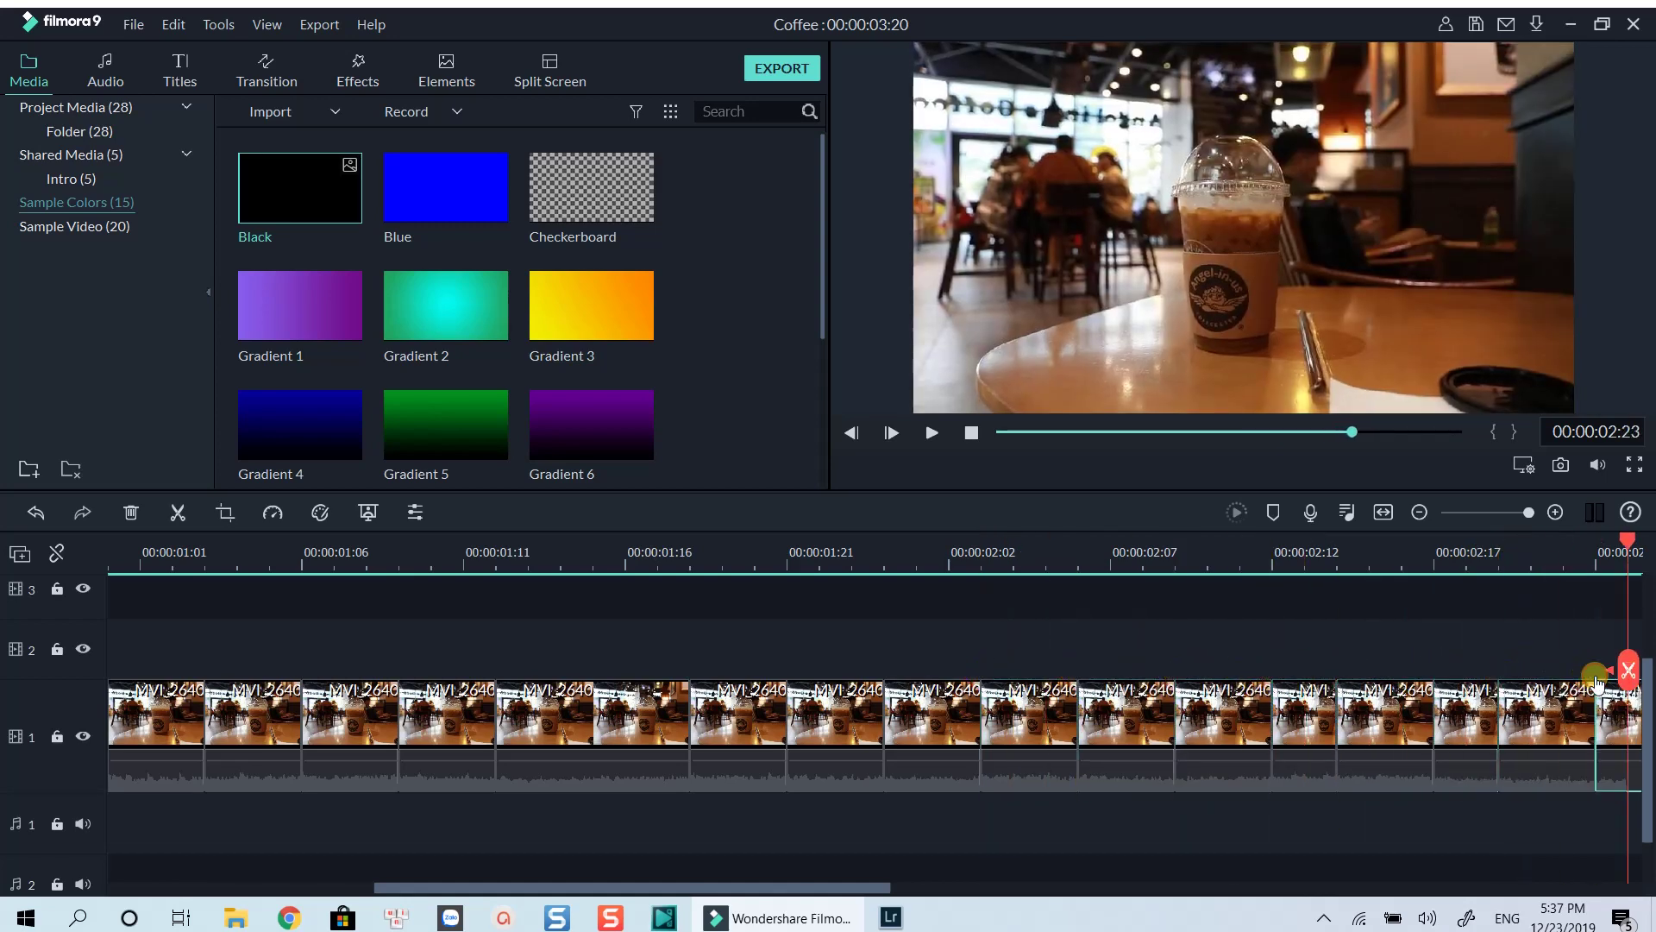
{"action": "key", "text": "Right"}
{"action": "key", "text": "Right"}
{"action": "left_click", "coordinate": [915, 669]}
{"action": "key", "text": "Right"}
{"action": "key", "text": "Right"}
{"action": "key", "text": "Right"}
{"action": "left_click", "coordinate": [1009, 669]}
{"action": "key", "text": "Right"}
{"action": "key", "text": "Right"}
{"action": "key", "text": "Right"}
{"action": "left_click", "coordinate": [1110, 670]}
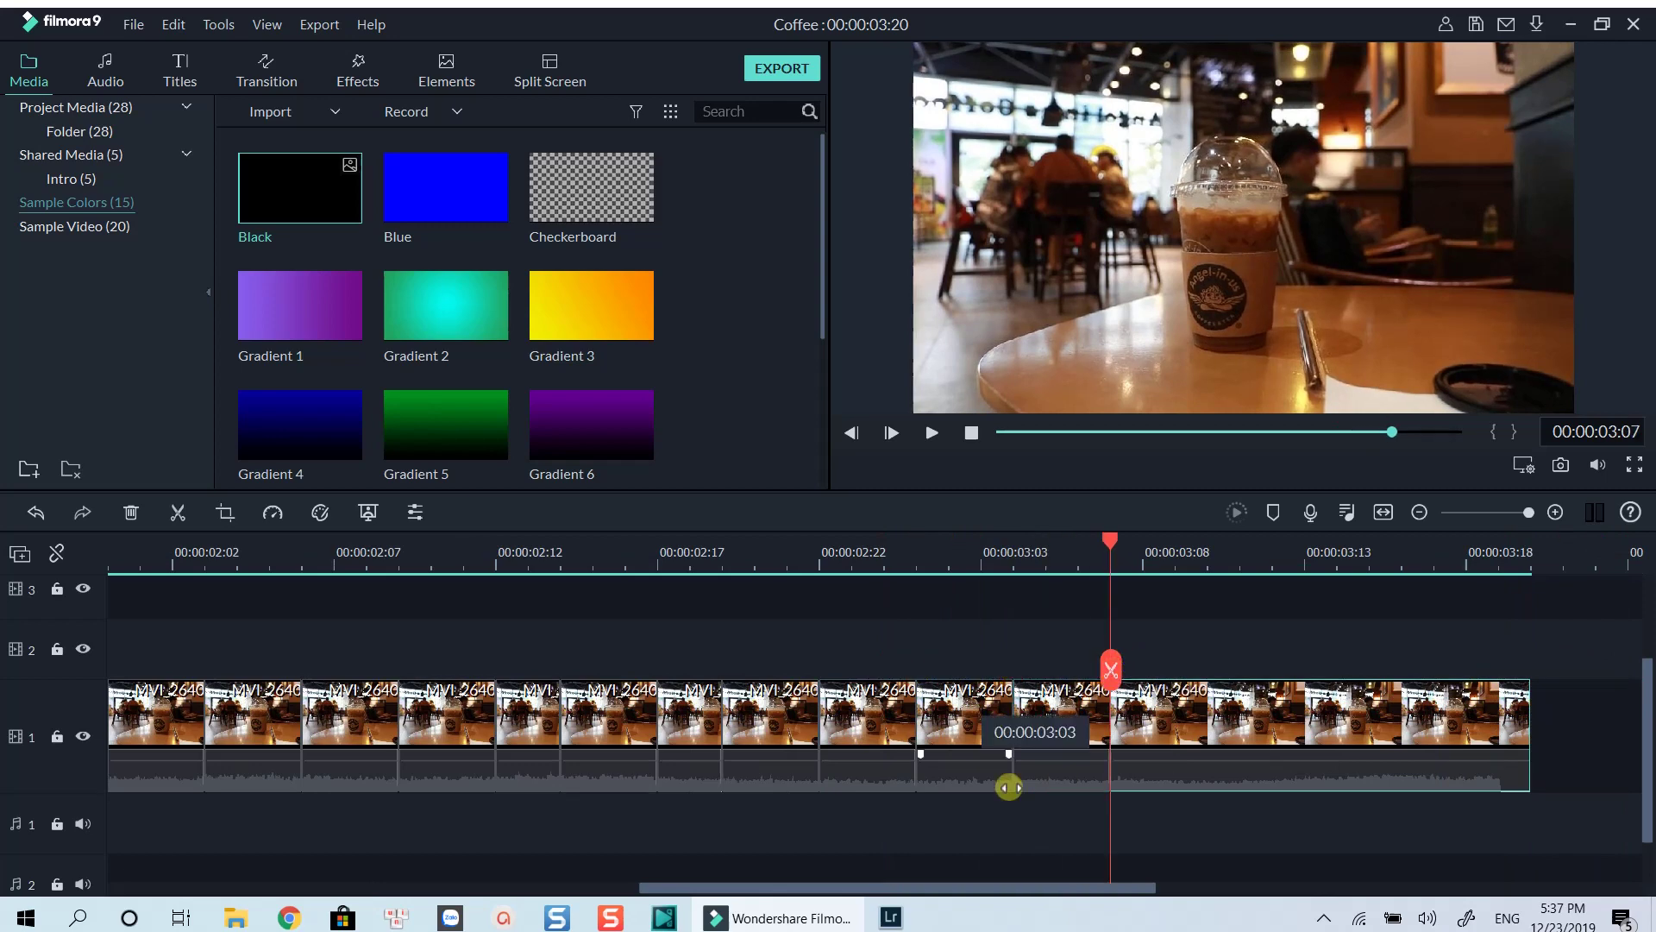
{"action": "mouse_move", "coordinate": [984, 887]}
{"action": "left_mouse_down"}
{"action": "mouse_move", "coordinate": [492, 888]}
{"action": "mouse_move", "coordinate": [379, 906]}
{"action": "left_mouse_up"}
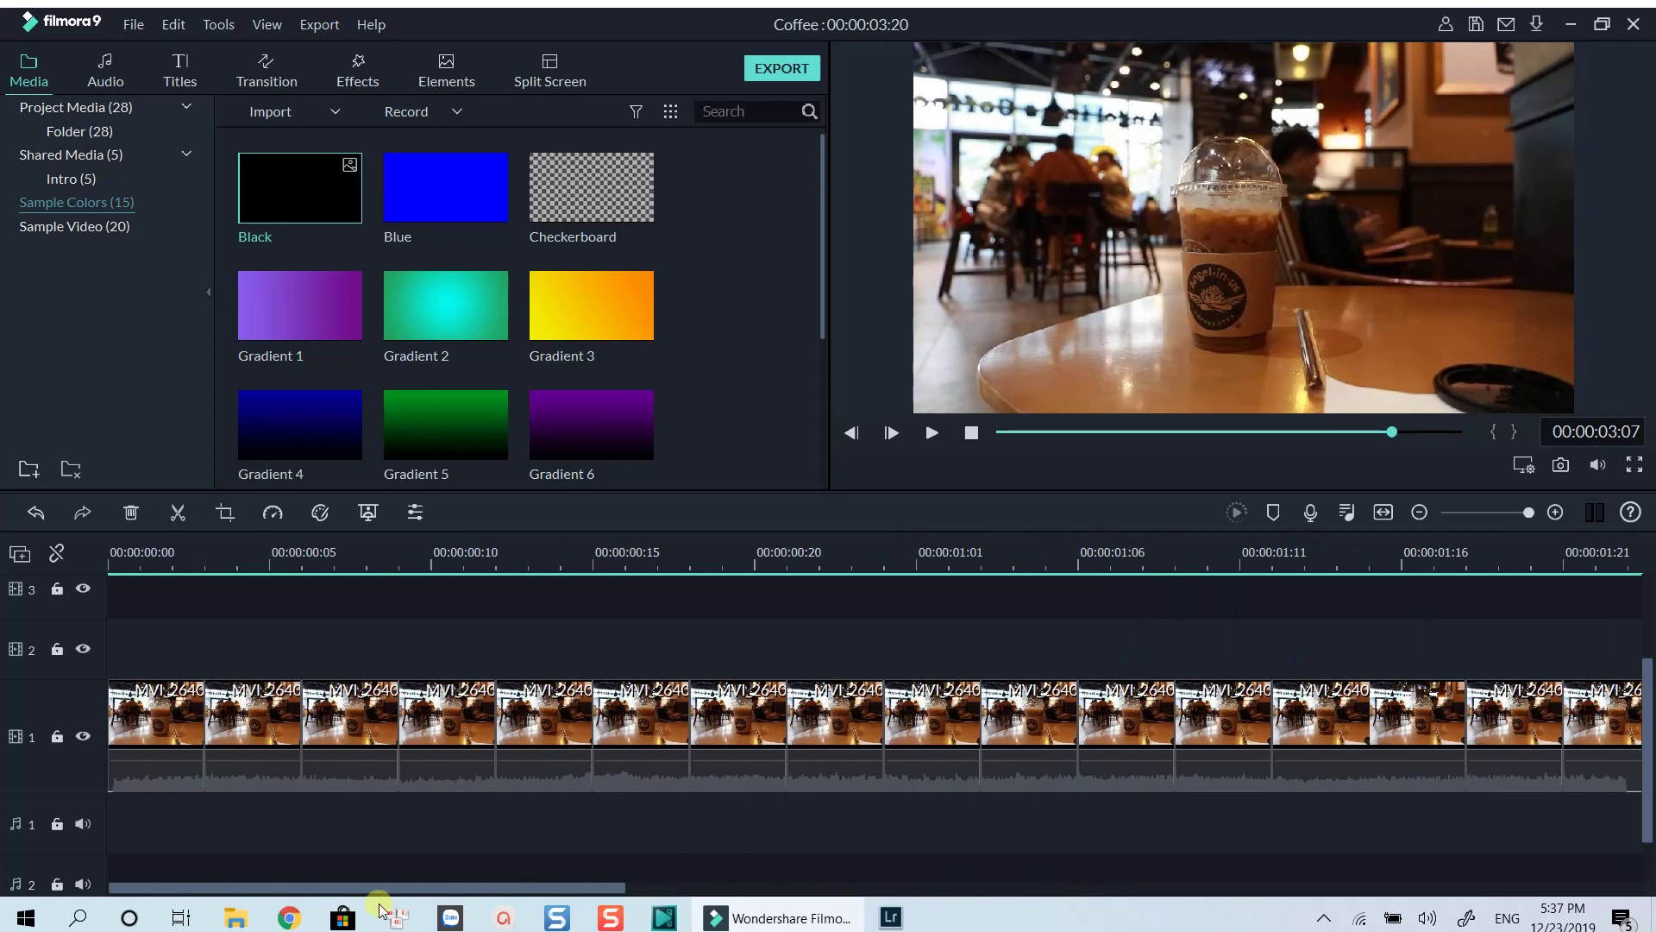
- Apply the Down Up 1 motion preset to the first coffee piece and confirm with OK
{"action": "left_click", "coordinate": [166, 719]}
{"action": "double_click", "coordinate": [165, 713]}
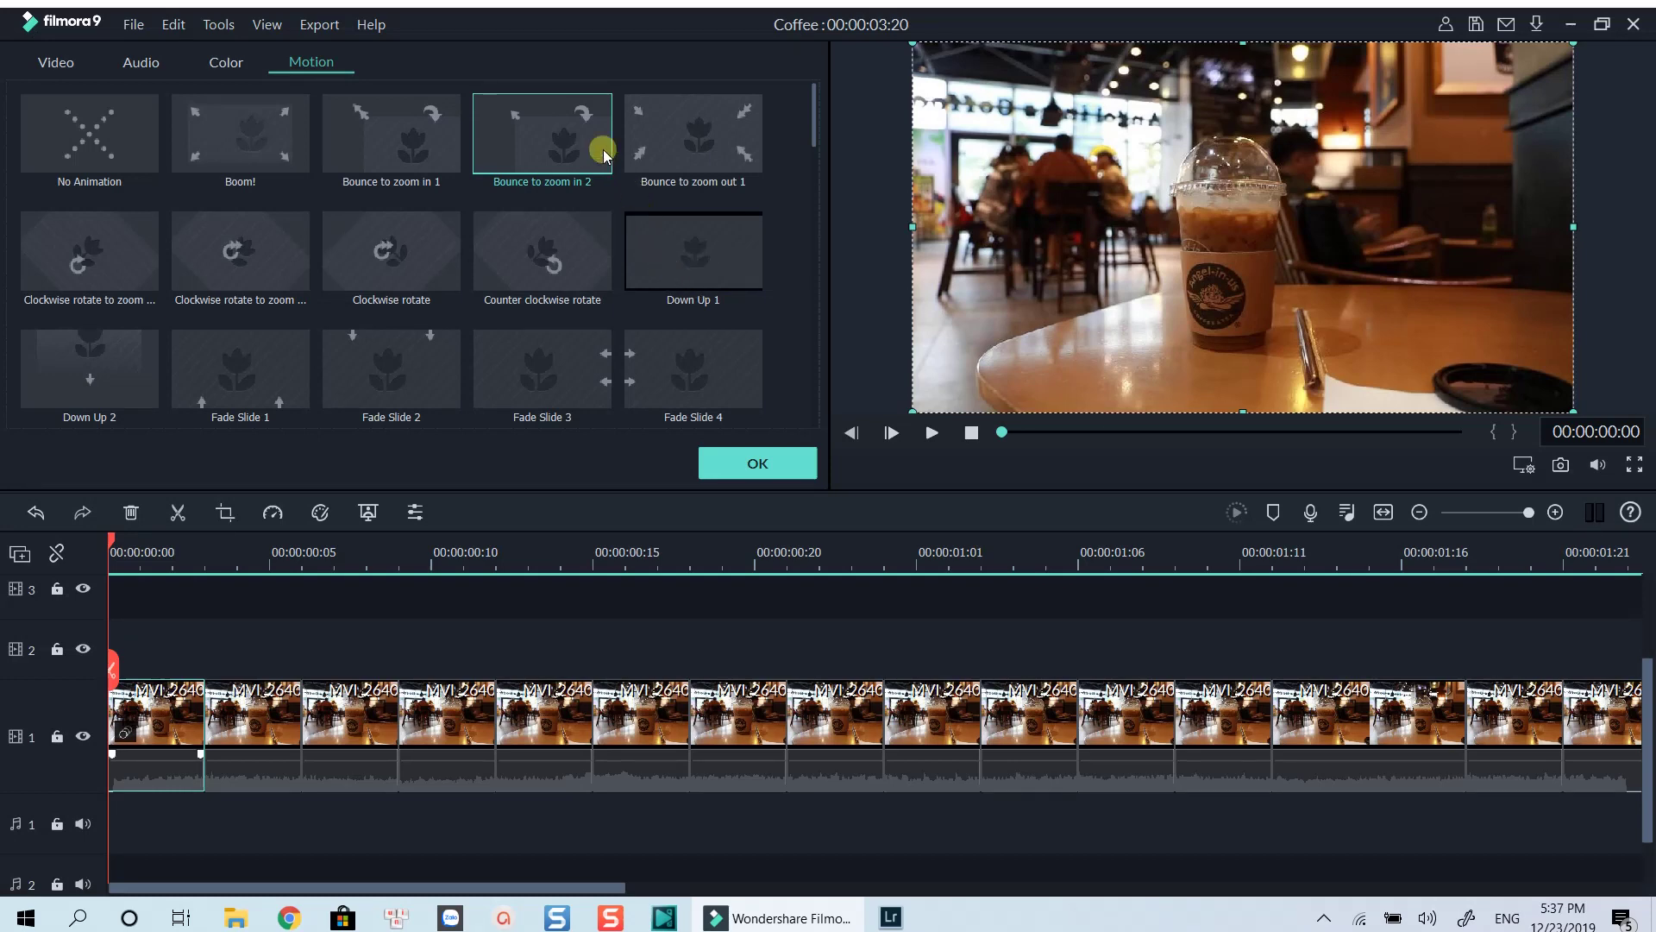
{"action": "left_click", "coordinate": [710, 273]}
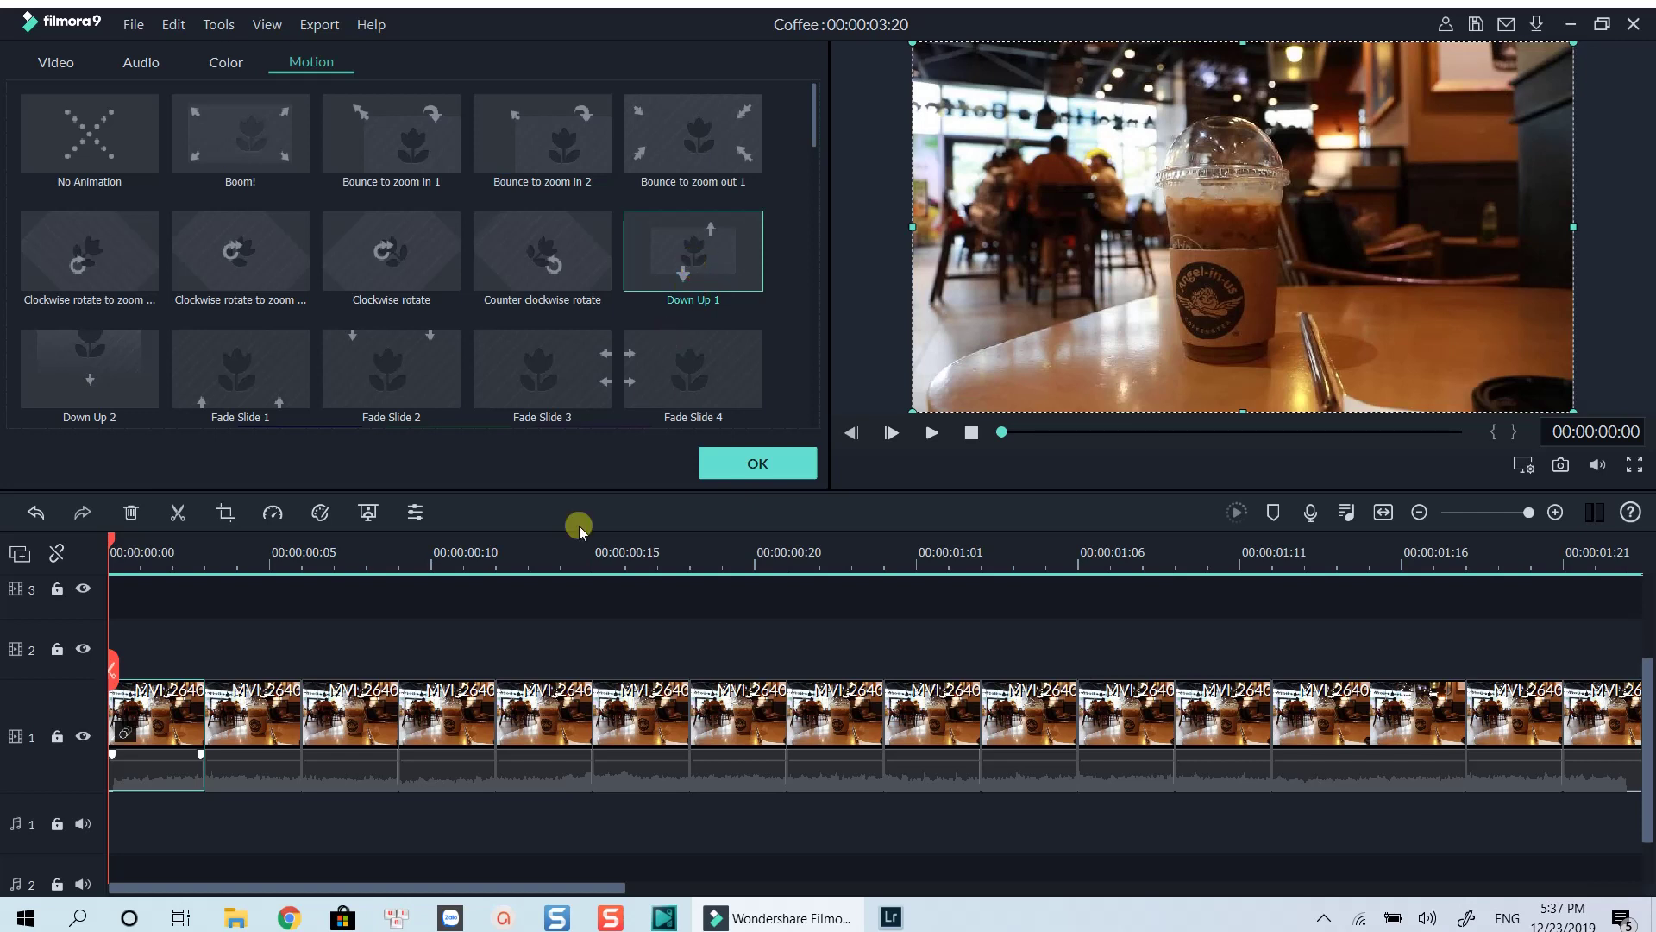
{"action": "left_click", "coordinate": [776, 464]}
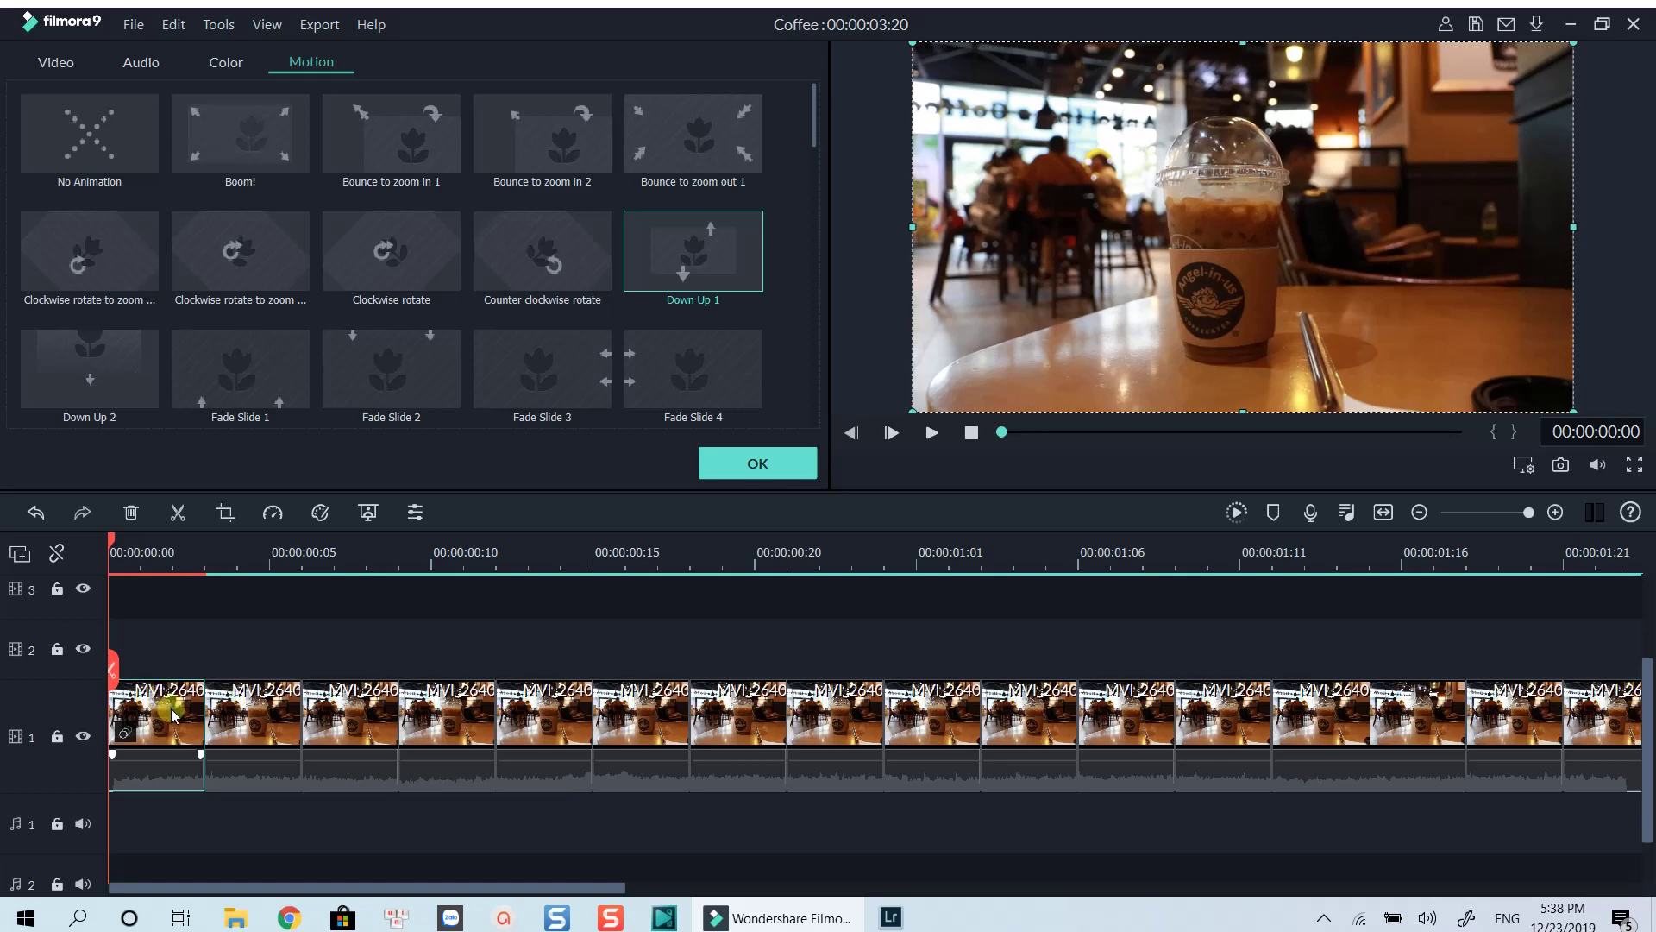
- Copy the first piece's Down Up 1 effect and paste it onto the remaining track 1 pieces
{"action": "right_click", "coordinate": [152, 703]}
{"action": "left_click", "coordinate": [223, 625]}
{"action": "mouse_move", "coordinate": [251, 648]}
{"action": "left_mouse_down"}
{"action": "mouse_move", "coordinate": [1437, 757]}
{"action": "mouse_move", "coordinate": [168, 791]}
{"action": "left_mouse_up"}
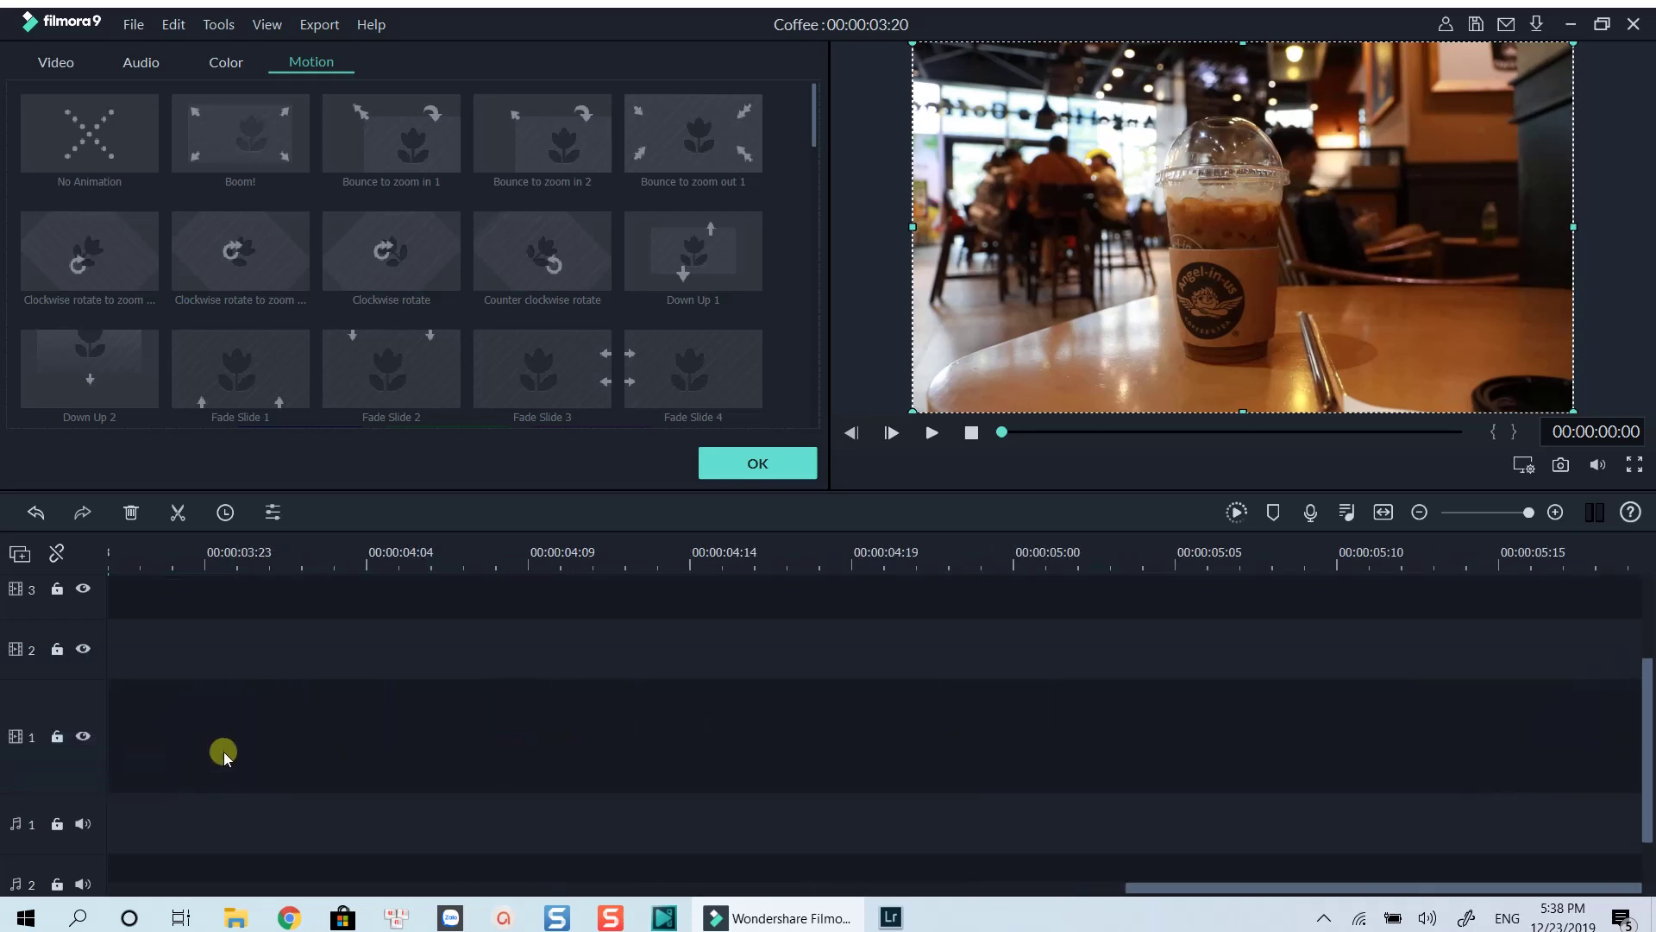
{"action": "left_click_drag", "start_coordinate": [1156, 888], "coordinate": [709, 899]}
{"action": "right_click", "coordinate": [753, 739]}
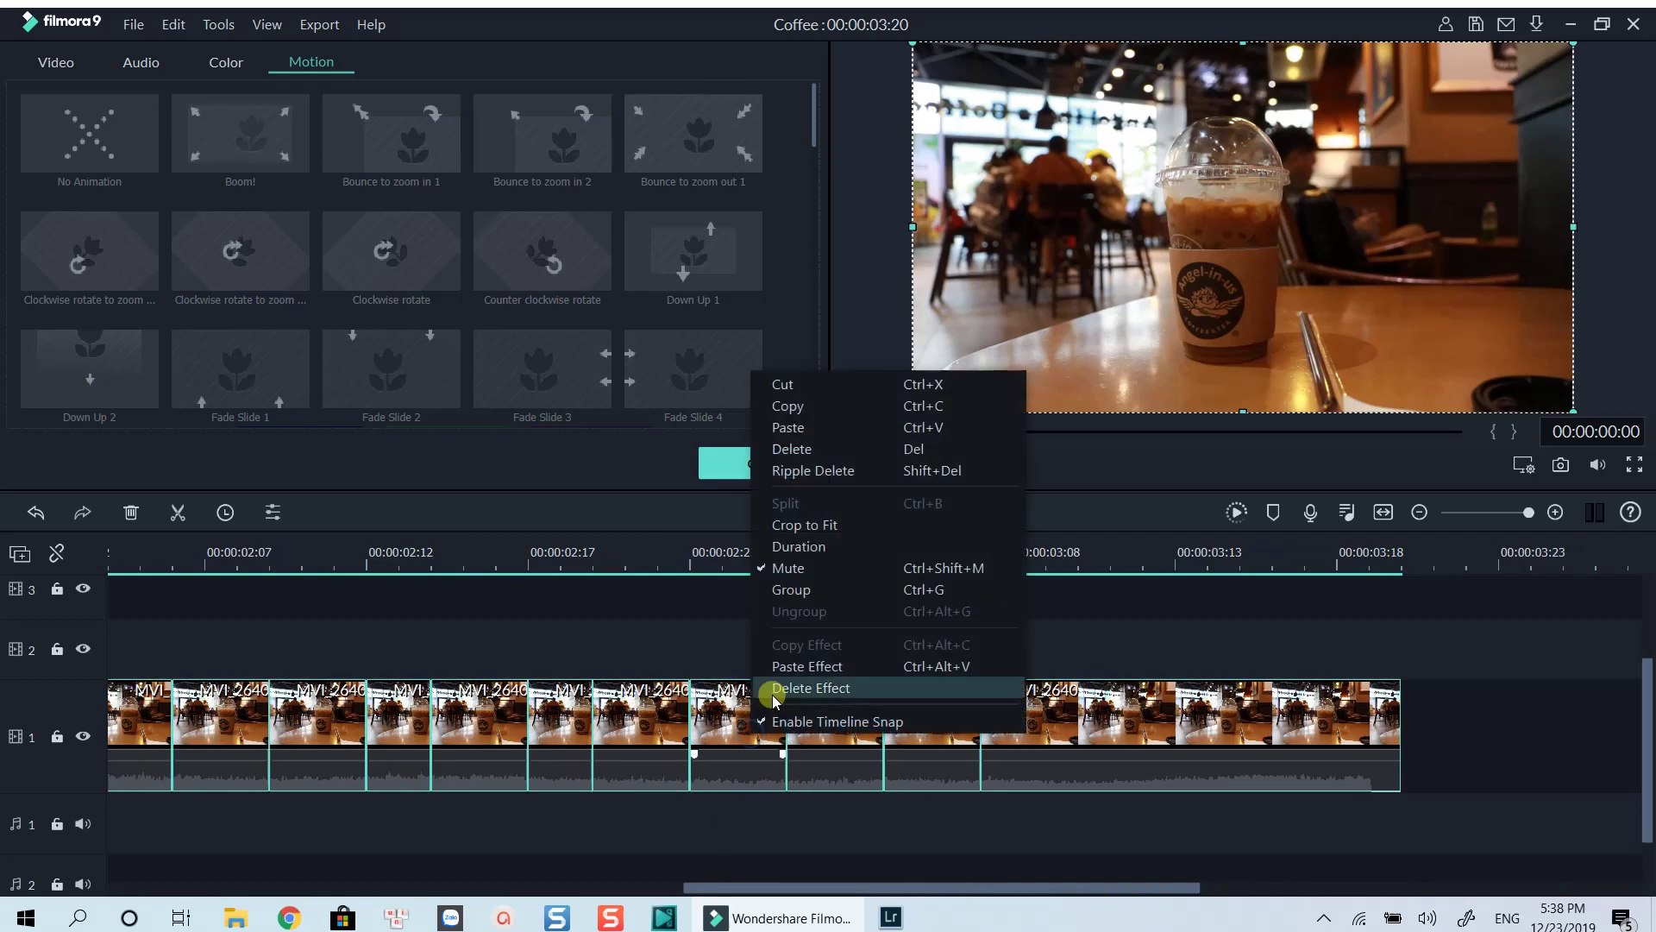
{"action": "left_click", "coordinate": [783, 667]}
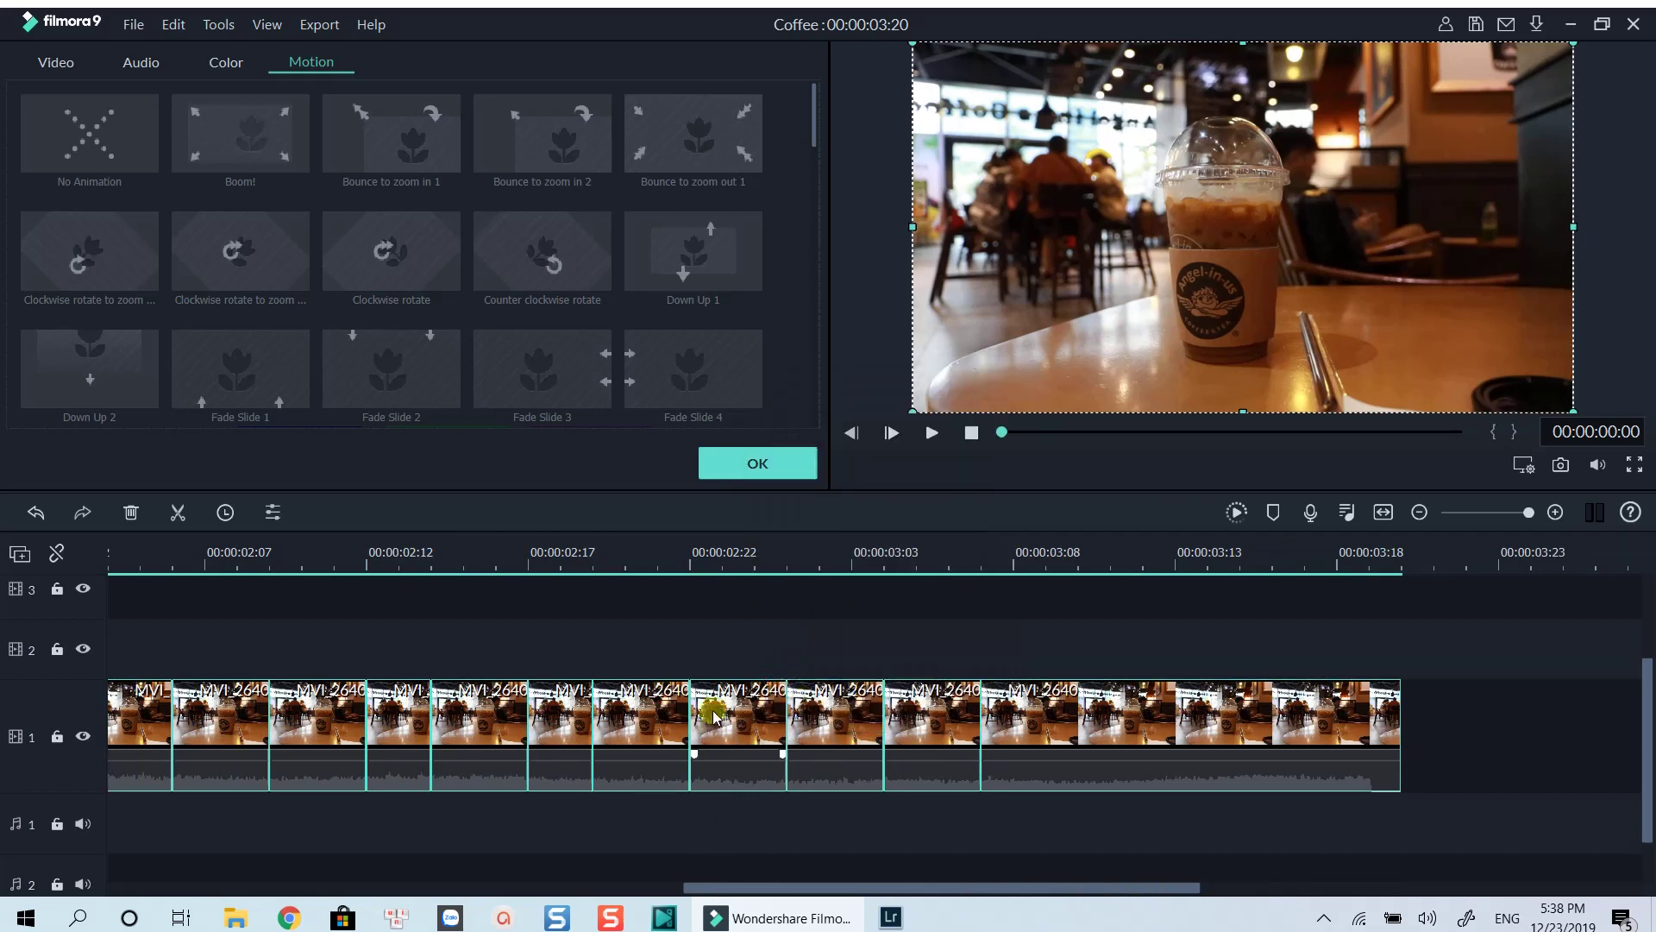
{"action": "left_click", "coordinate": [738, 595]}
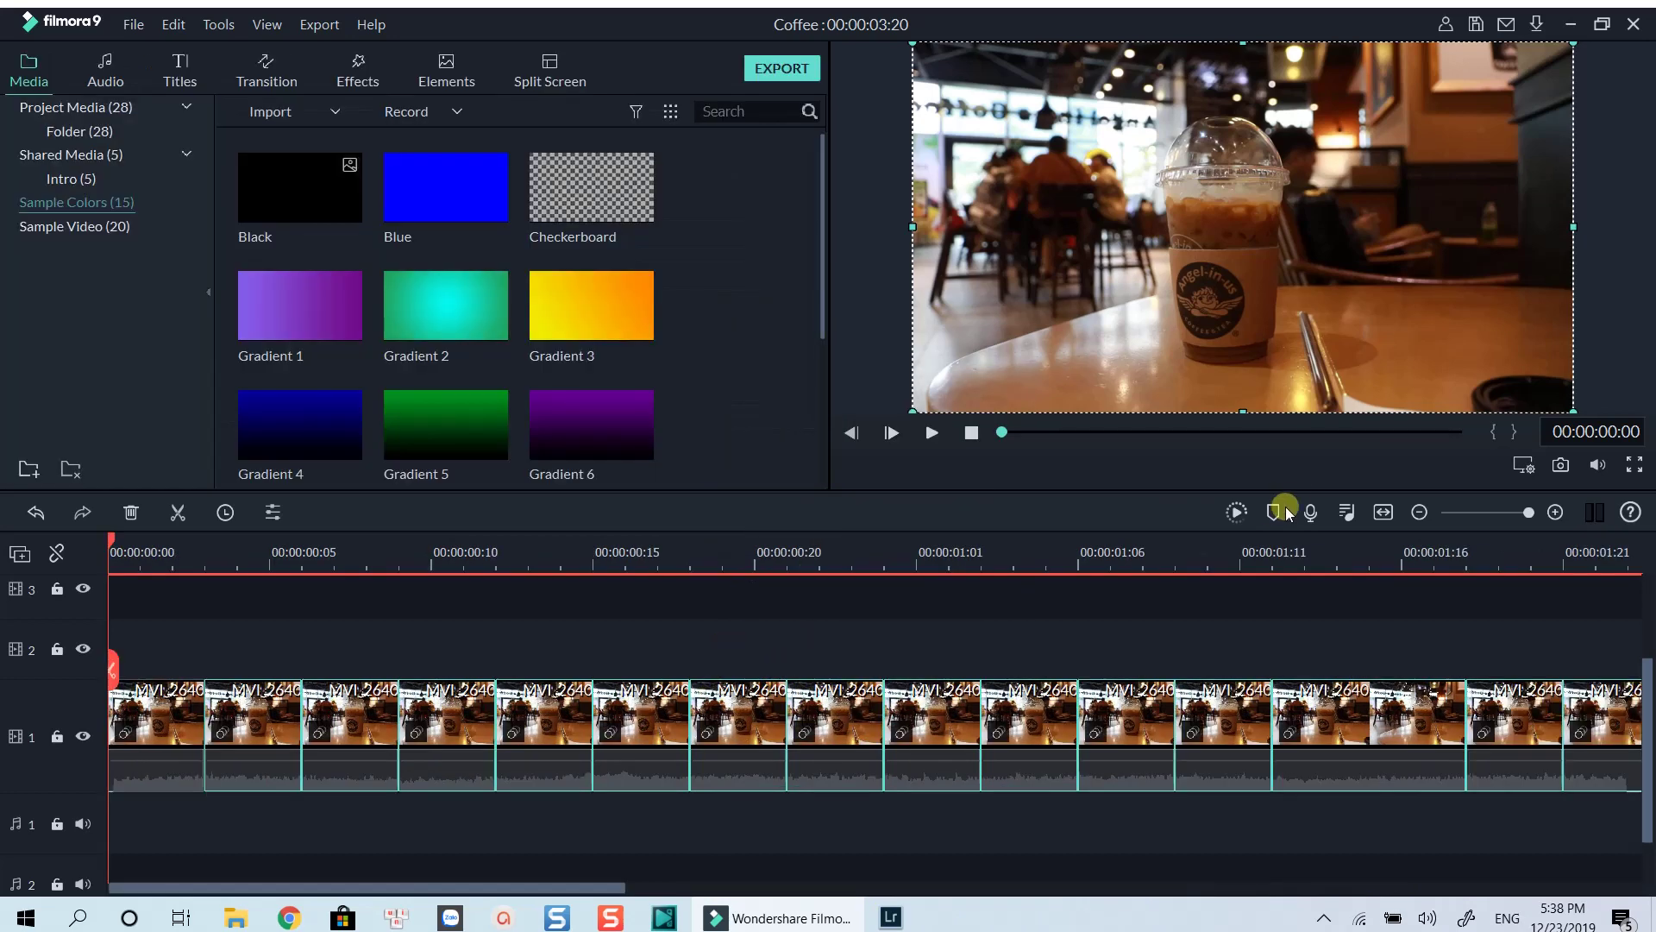
{"action": "left_click", "coordinate": [1235, 512]}
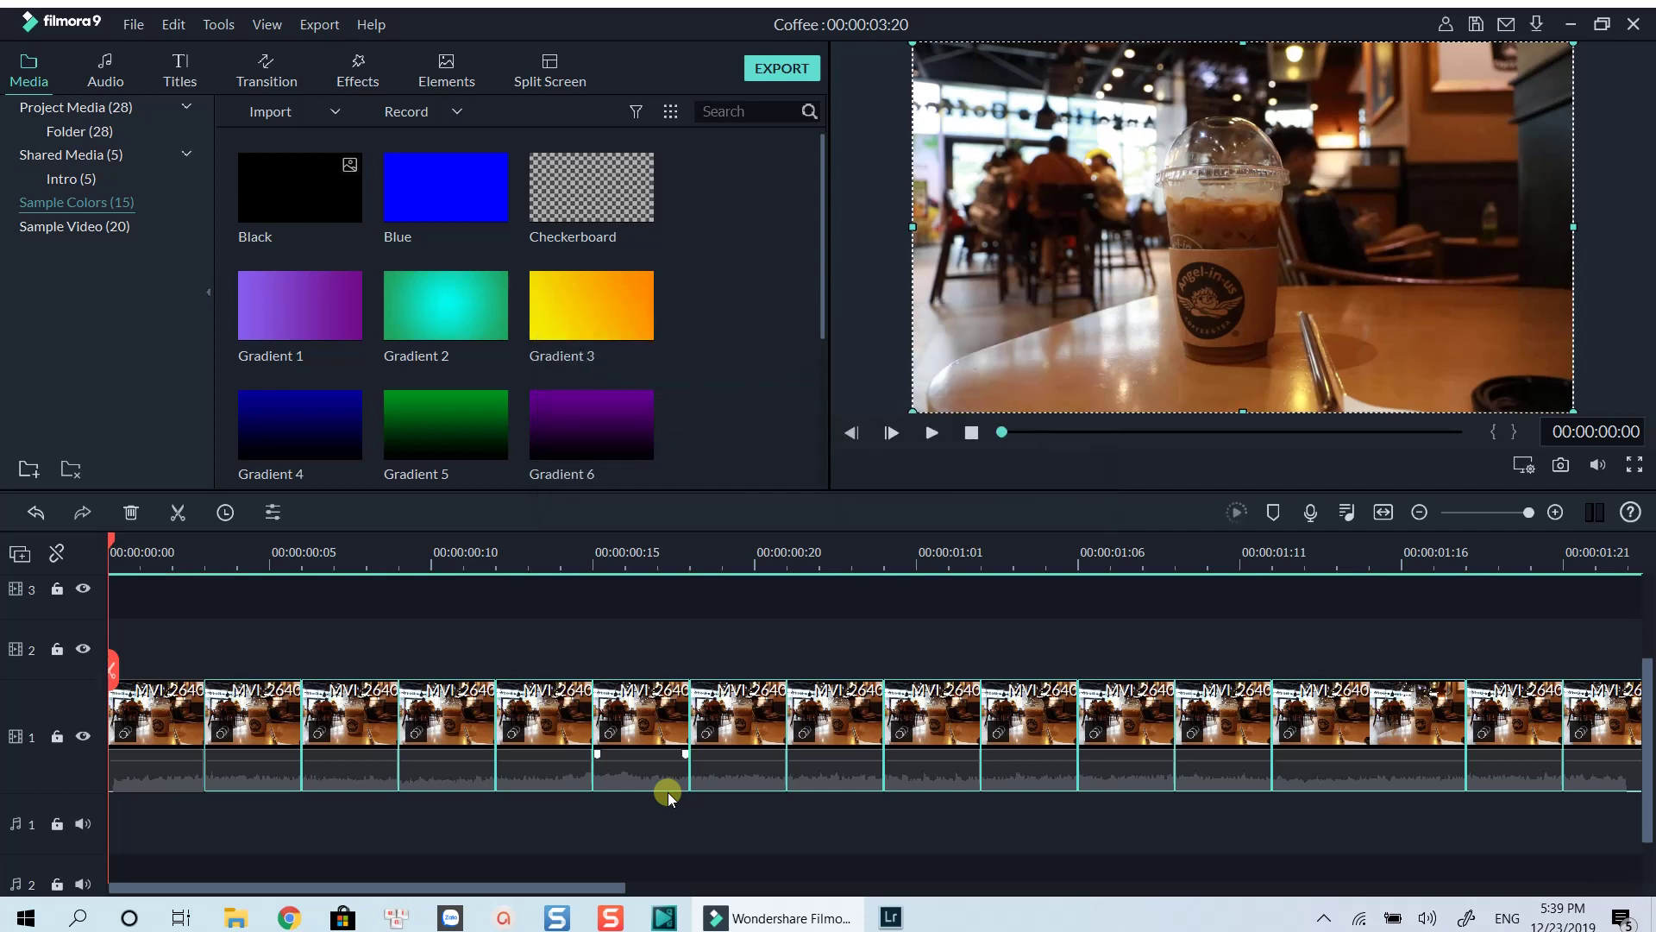
{"action": "left_click", "coordinate": [97, 542]}
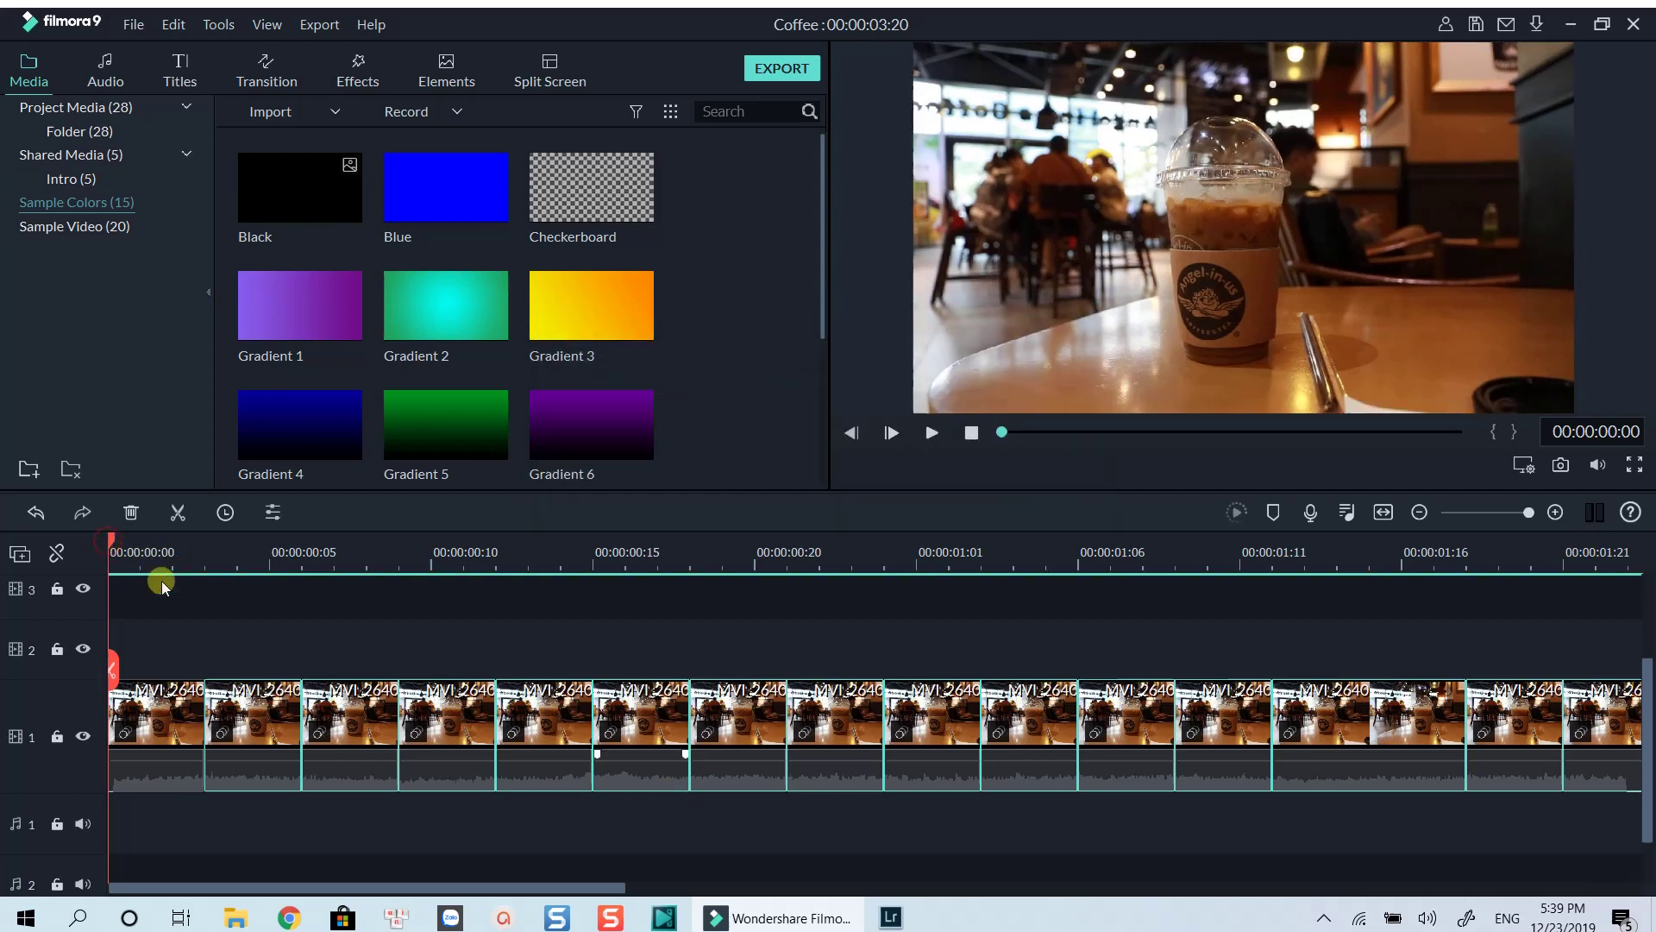
{"action": "key", "text": "space"}
{"action": "left_click", "coordinate": [267, 743]}
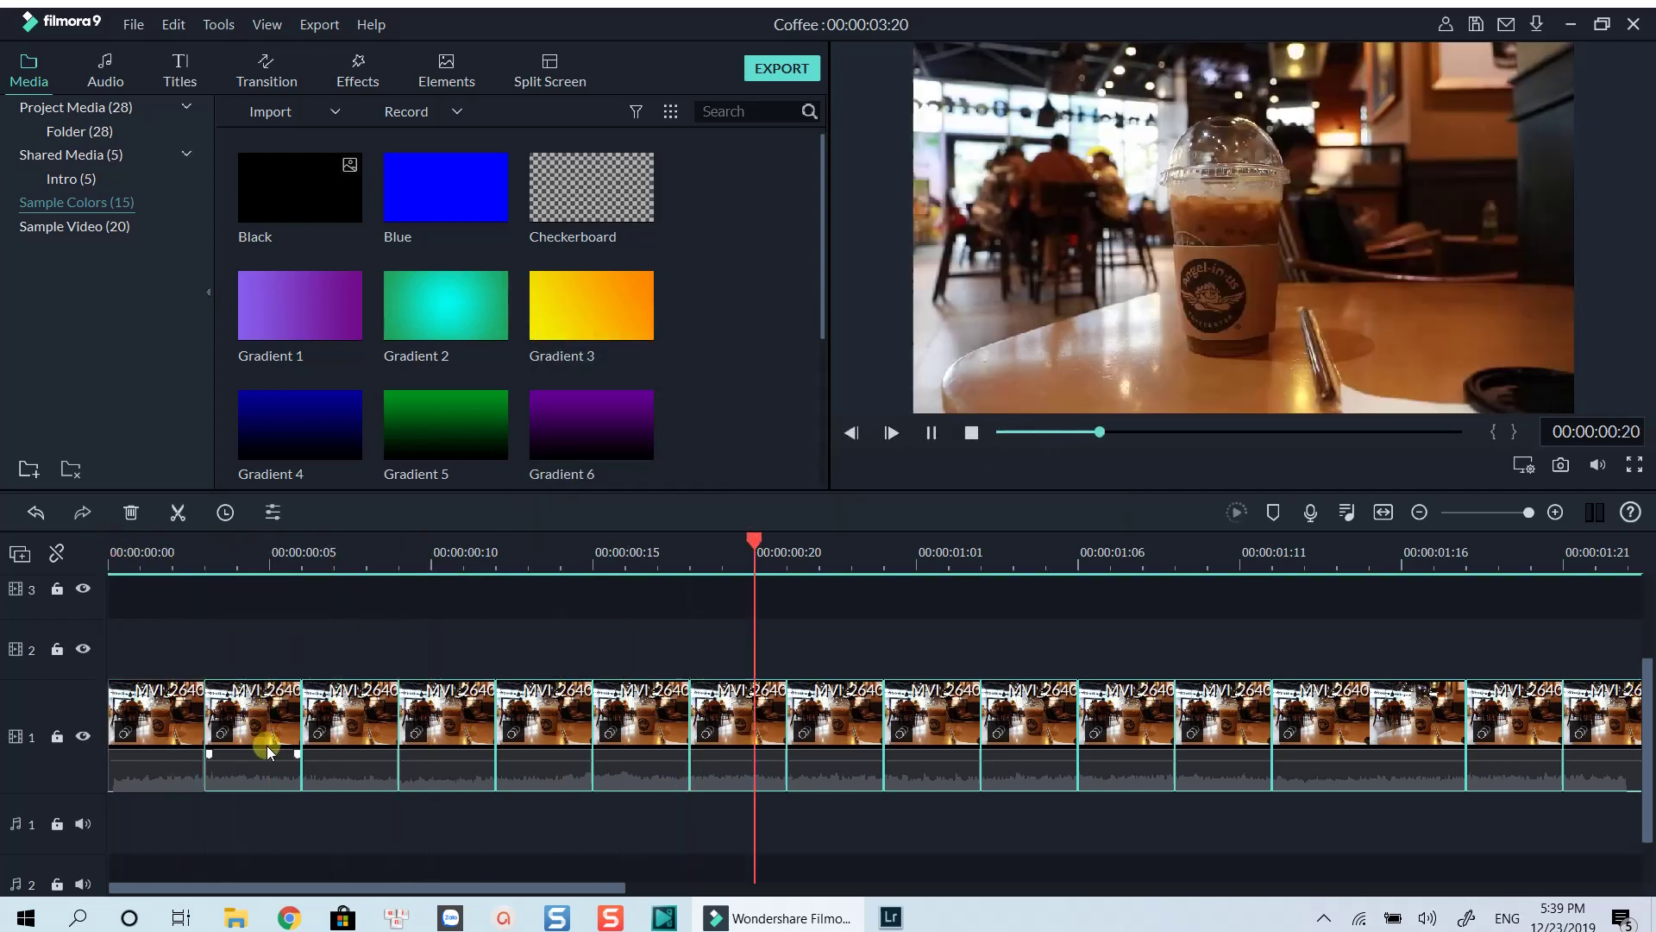
{"action": "left_click", "coordinate": [326, 785]}
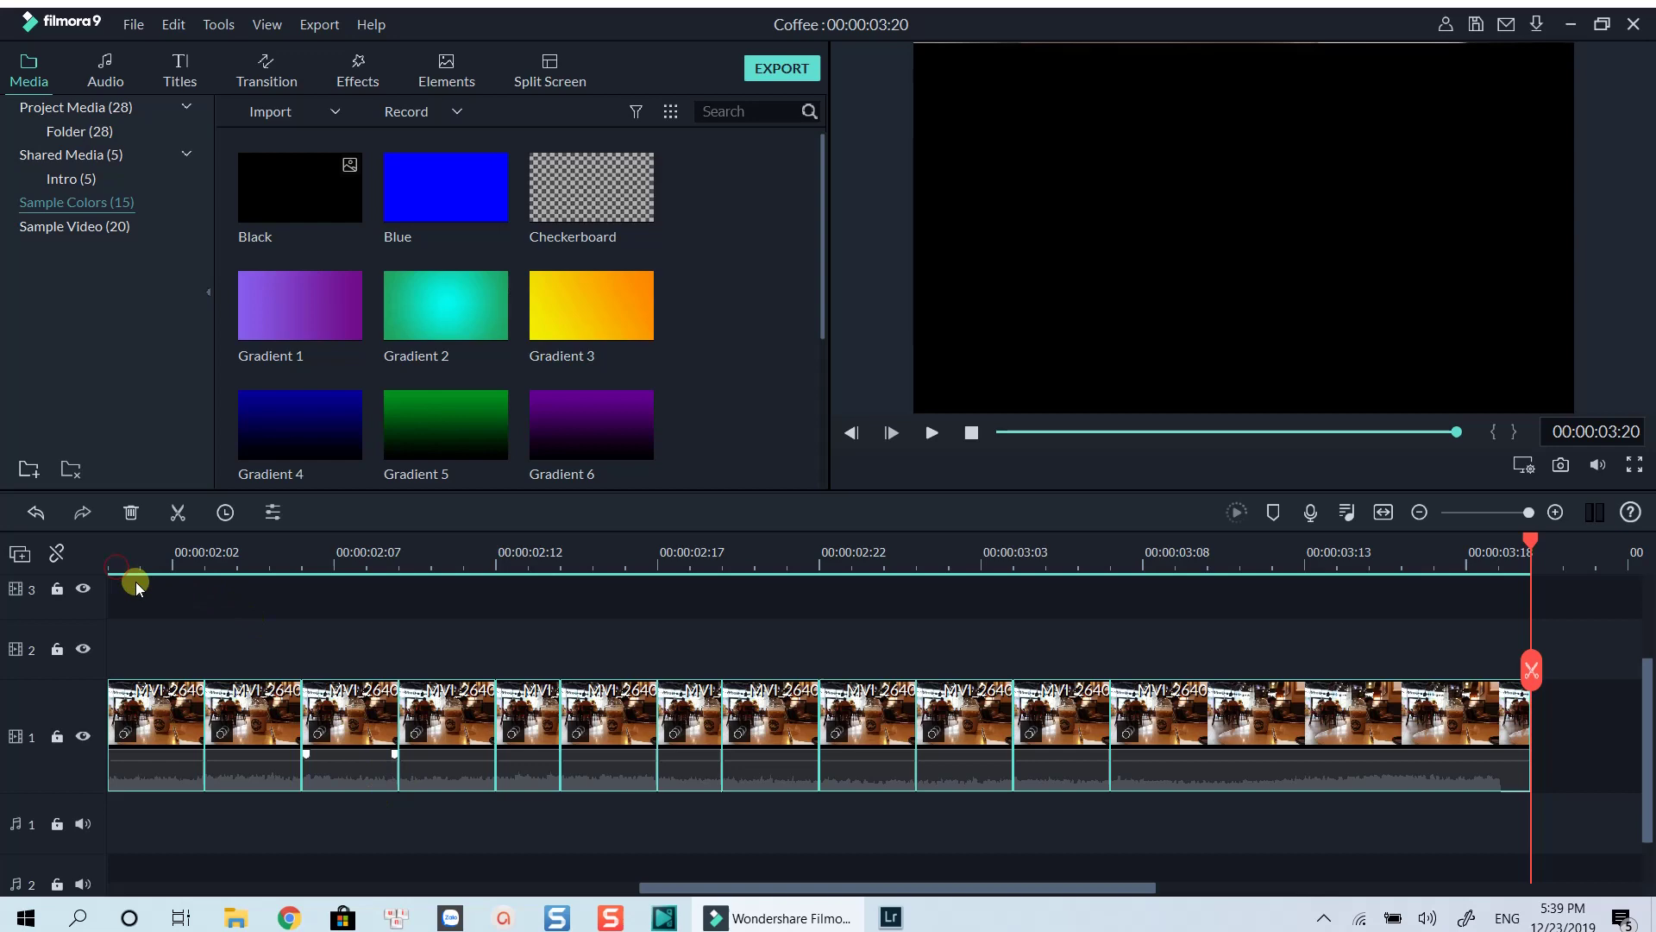
{"action": "key", "text": "space"}
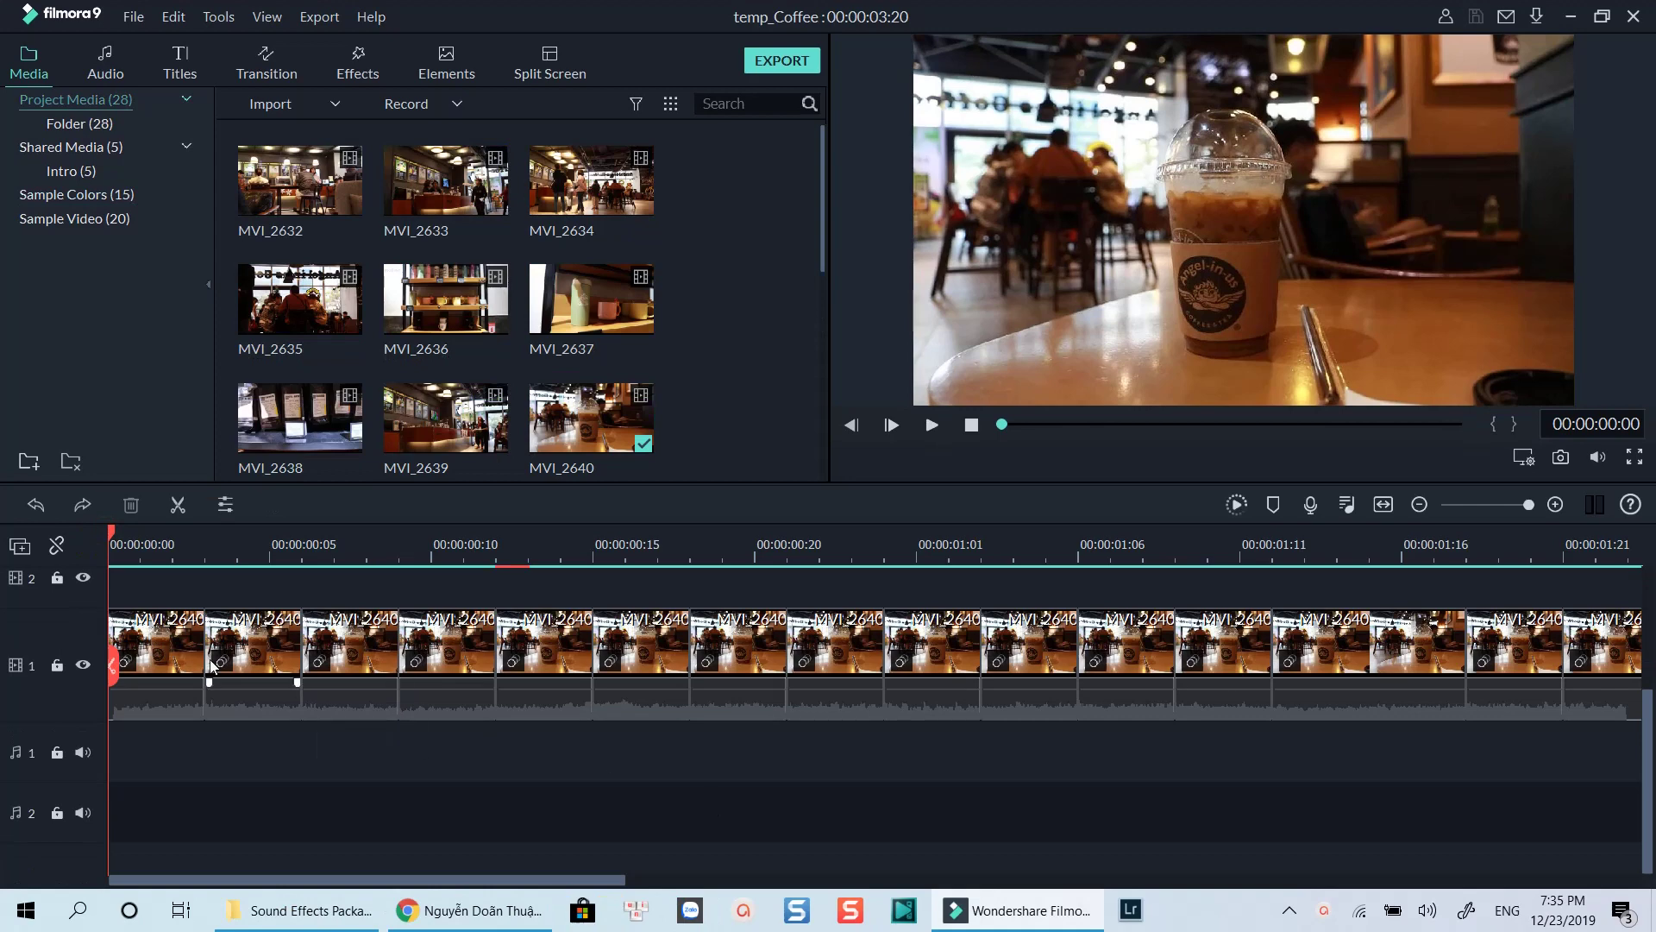
- Replace the first coffee piece's motion preset with Boom! from the Motion presets
{"action": "left_click", "coordinate": [178, 660]}
{"action": "double_click", "coordinate": [177, 660]}
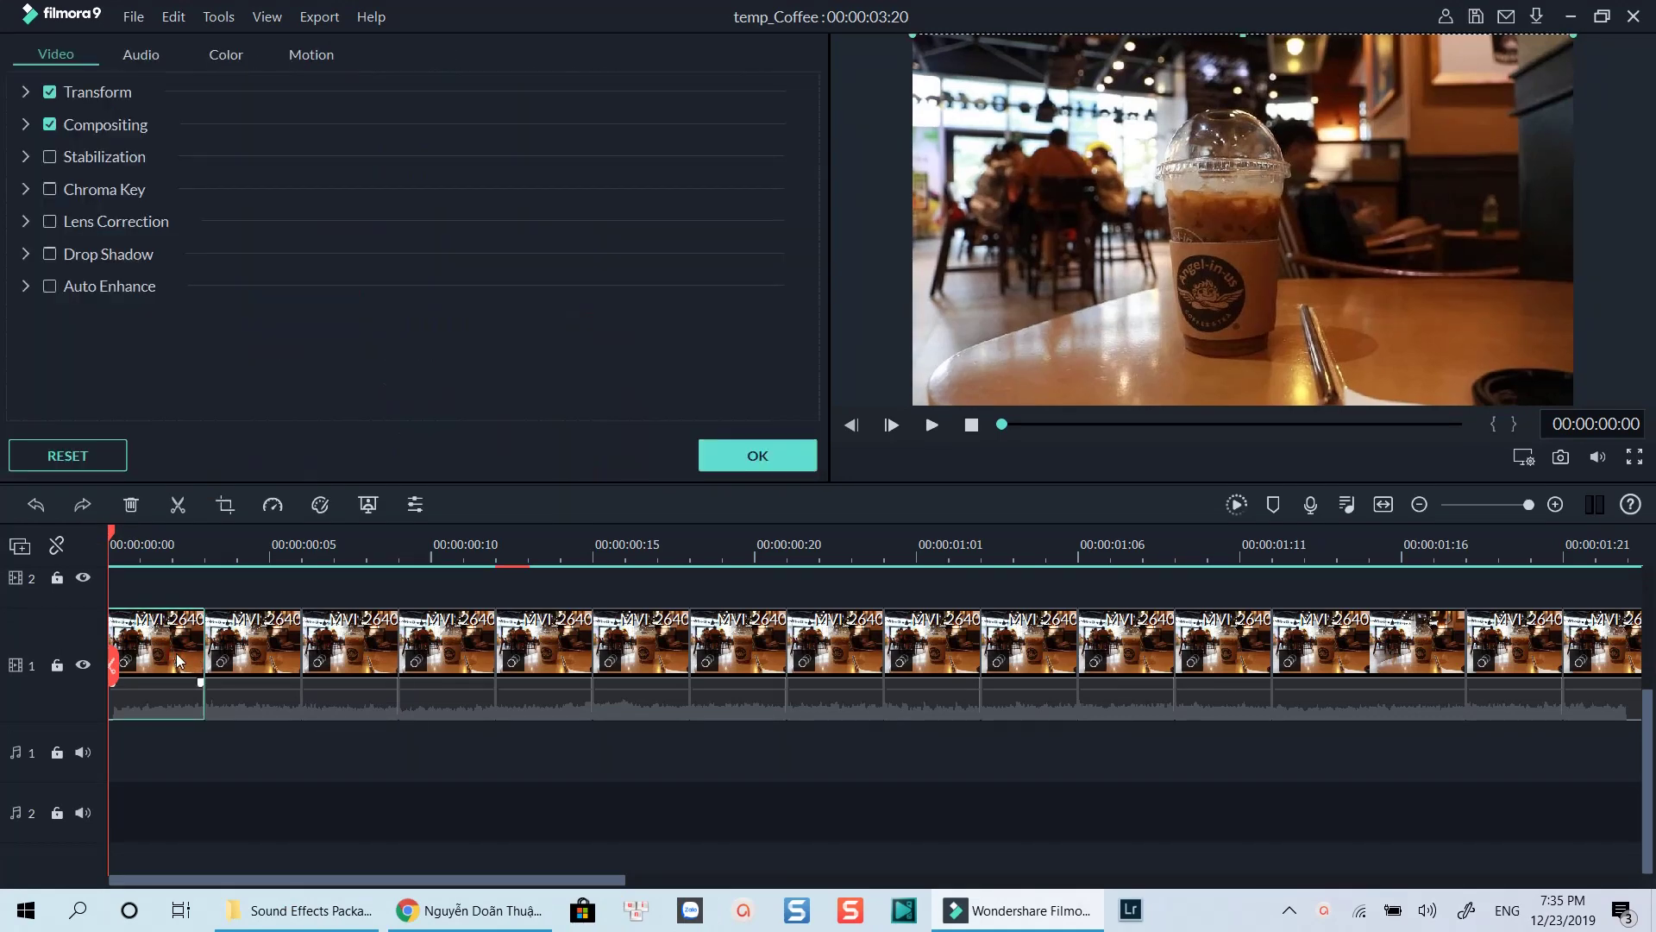
{"action": "left_click", "coordinate": [287, 56]}
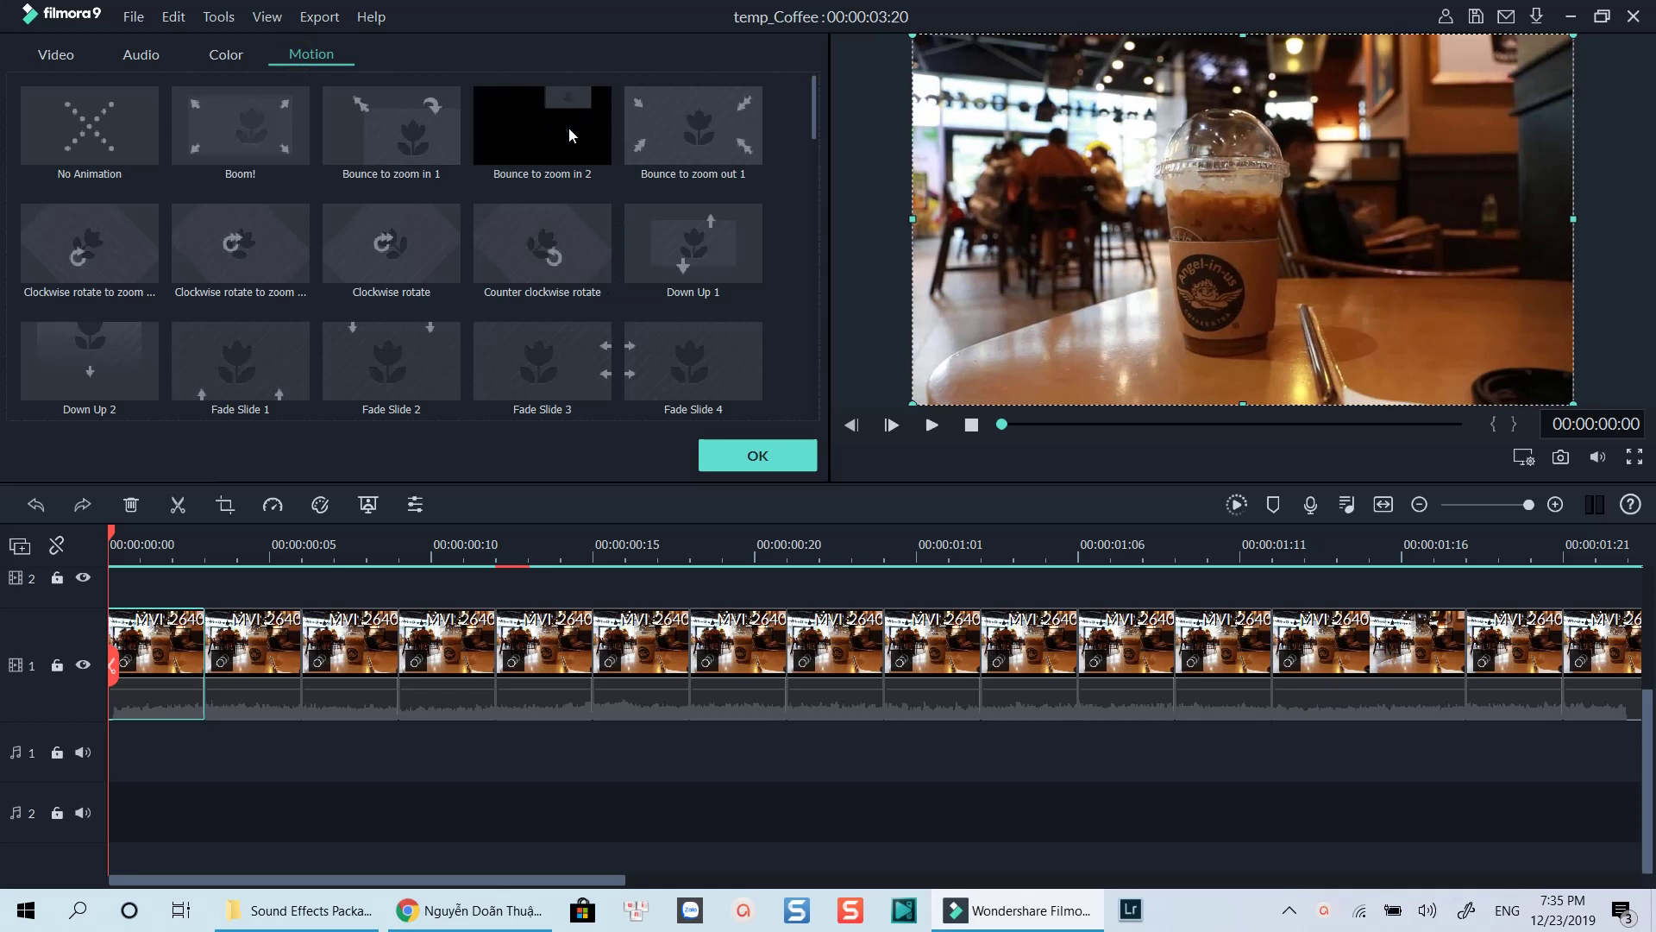
{"action": "mouse_move", "coordinate": [241, 125]}
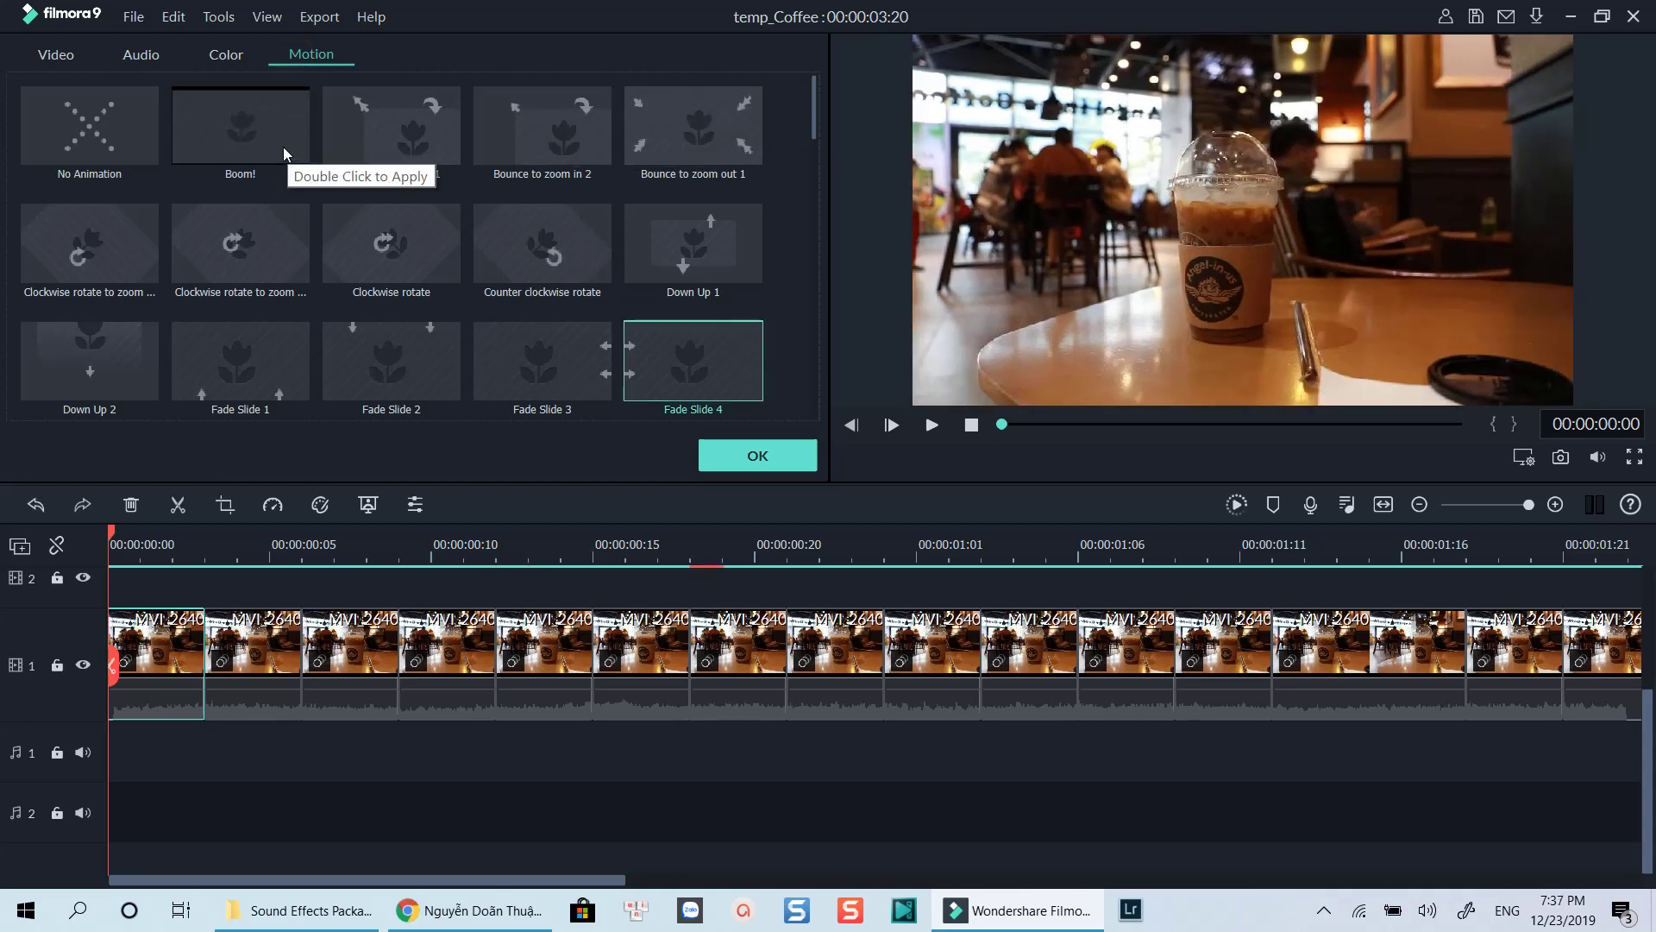
{"action": "double_click", "coordinate": [285, 152]}
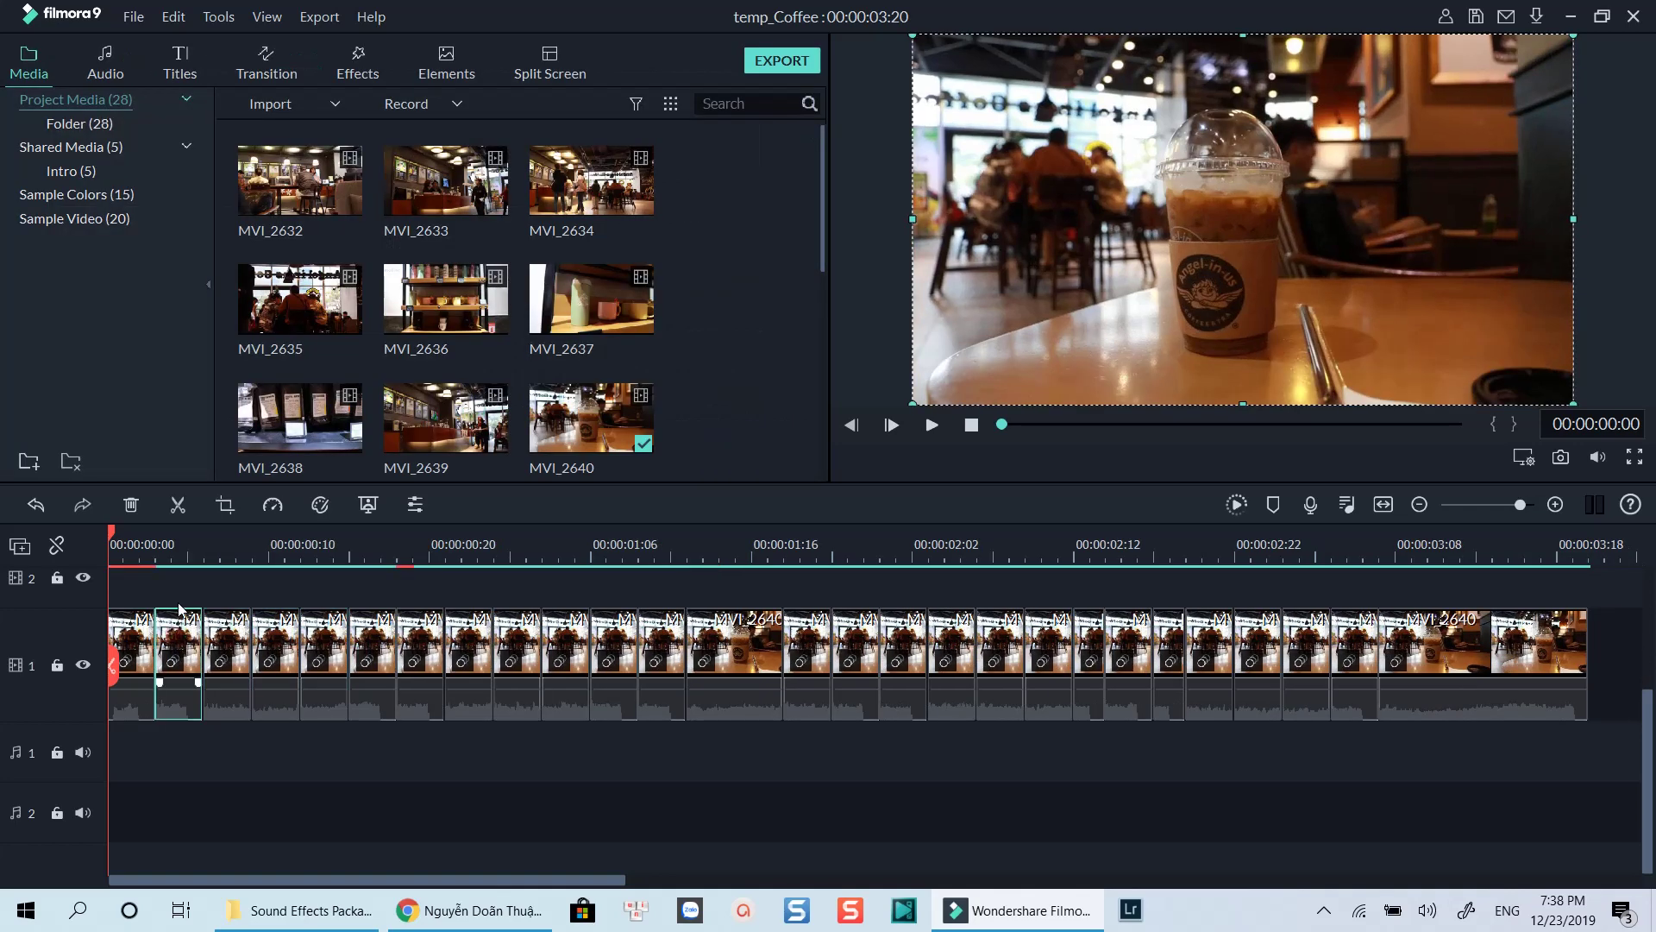
- Copy the Boom! effect from the first piece and paste it onto the other track 1 pieces
{"action": "mouse_move", "coordinate": [173, 582]}
{"action": "left_mouse_down"}
{"action": "mouse_move", "coordinate": [543, 711]}
{"action": "mouse_move", "coordinate": [1503, 756]}
{"action": "left_mouse_up"}
{"action": "right_click", "coordinate": [1449, 651]}
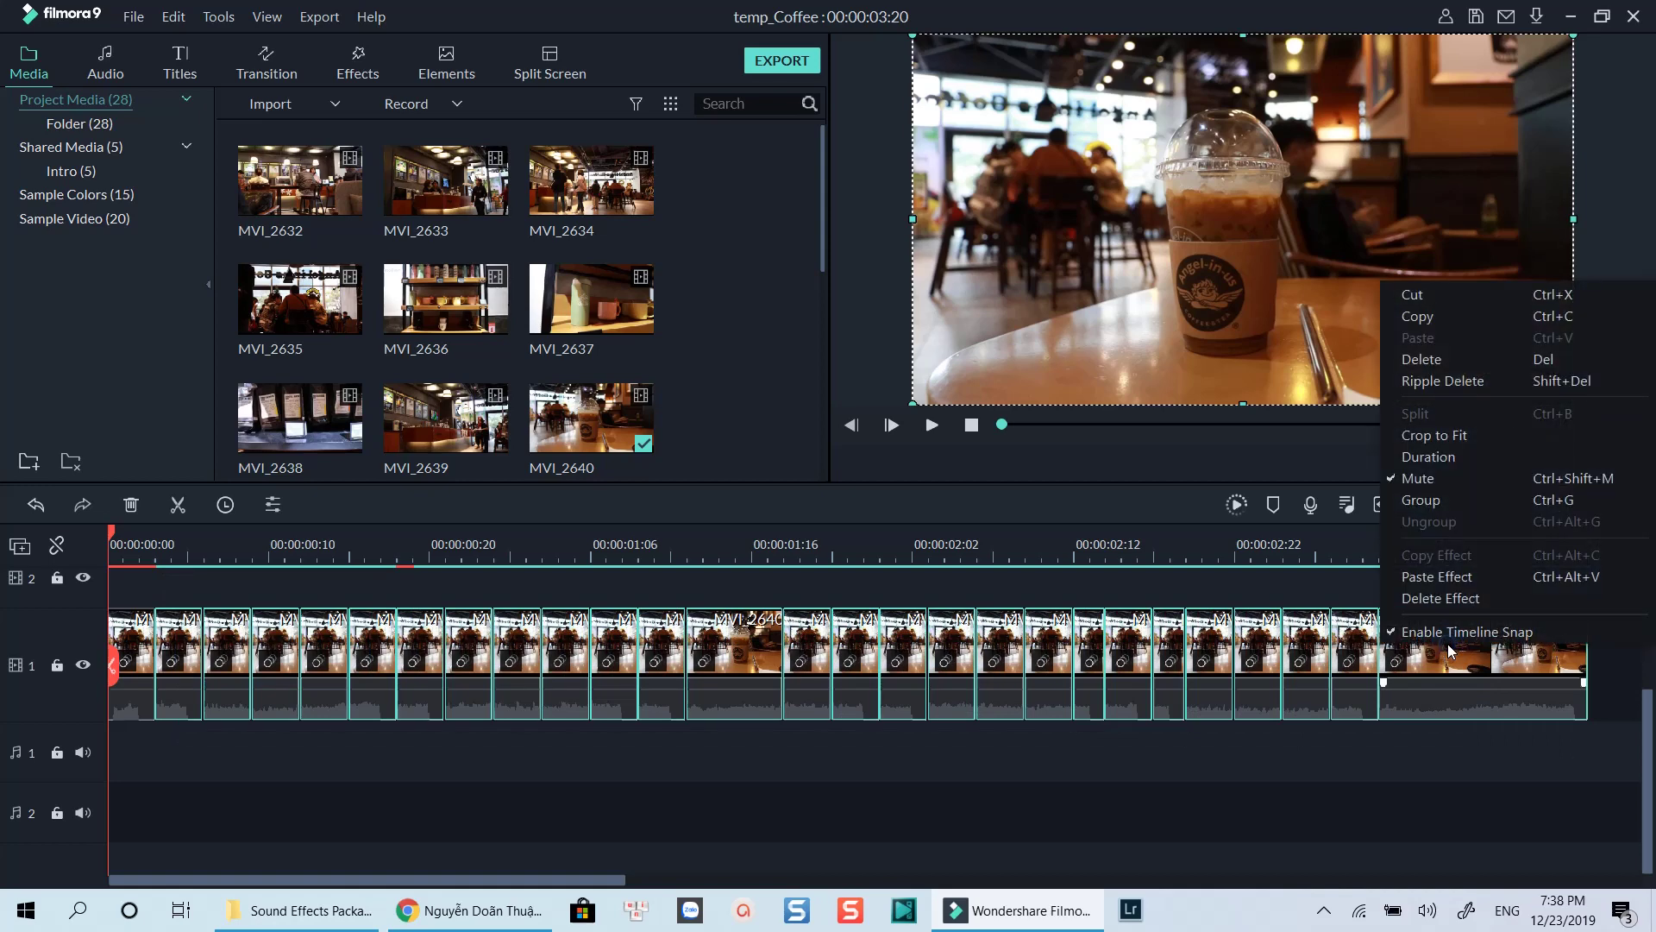
{"action": "left_click", "coordinate": [1426, 597]}
{"action": "left_click", "coordinate": [241, 634]}
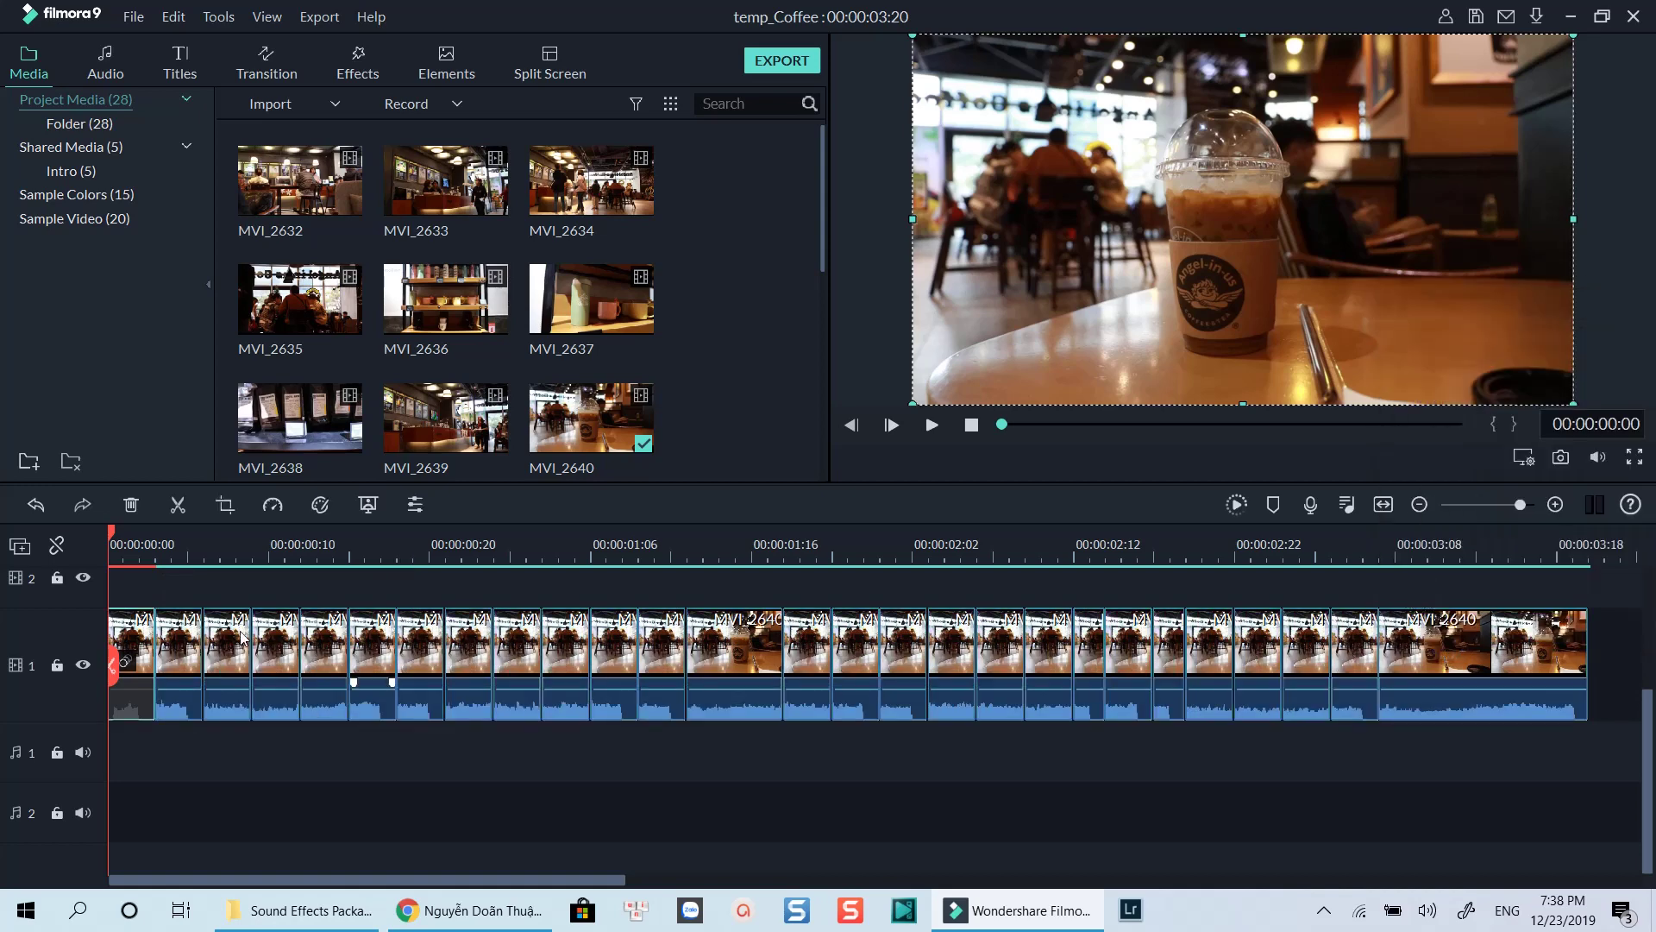
{"action": "right_click", "coordinate": [142, 644]}
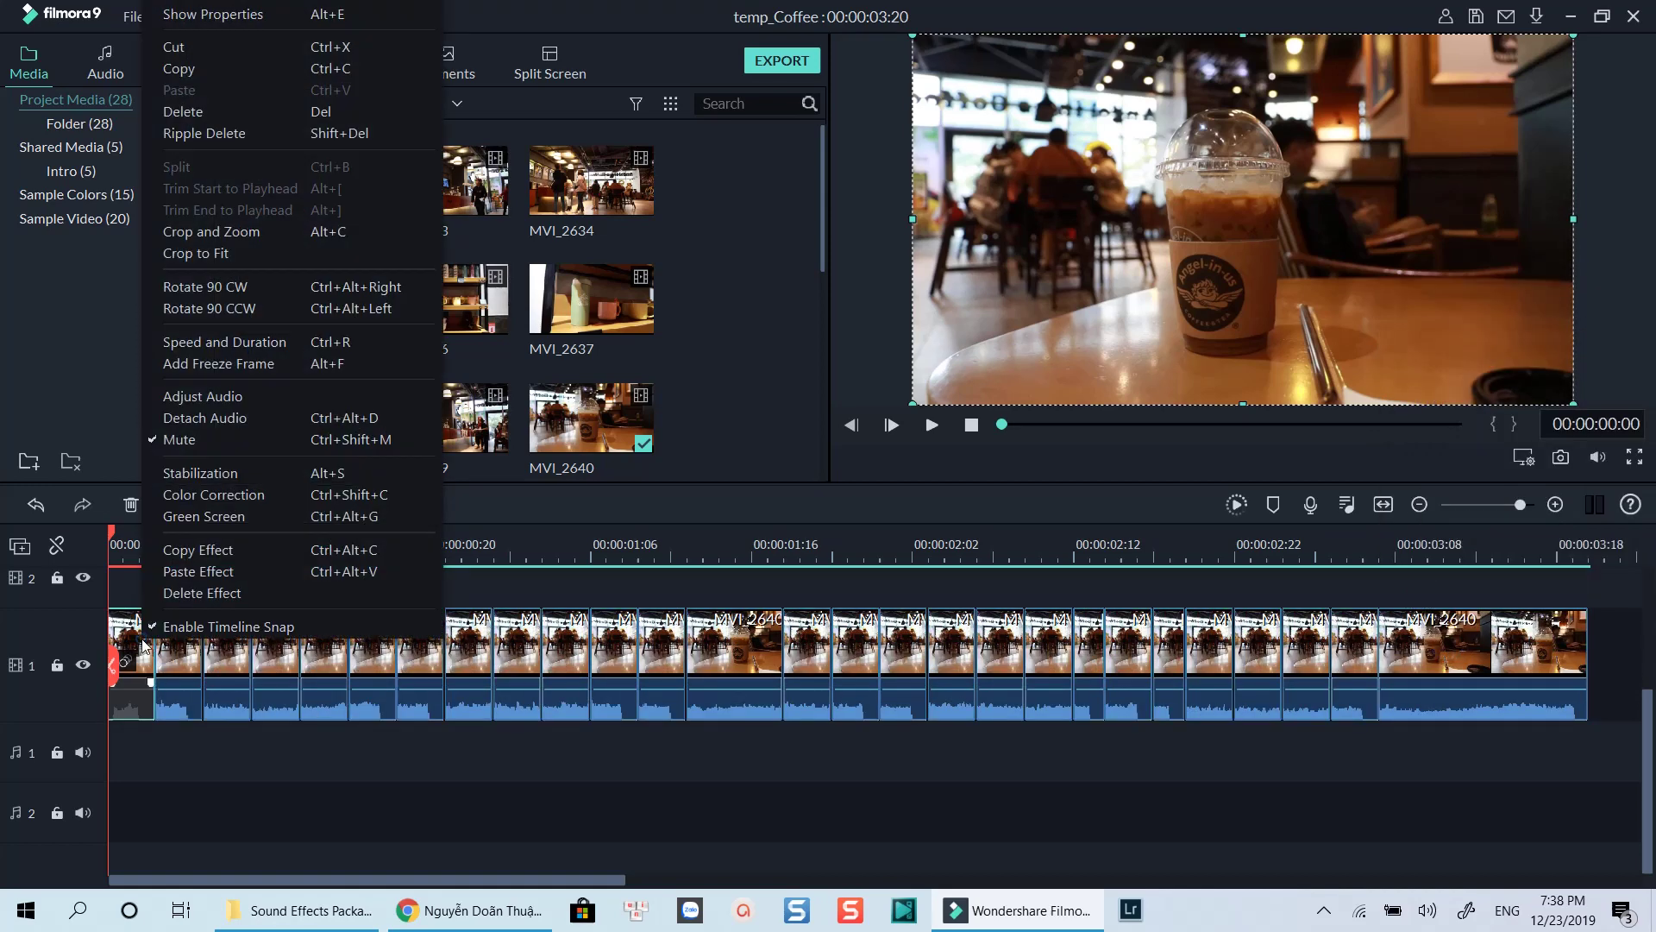
{"action": "left_click", "coordinate": [190, 544]}
{"action": "mouse_move", "coordinate": [179, 576]}
{"action": "left_mouse_down"}
{"action": "mouse_move", "coordinate": [1276, 726]}
{"action": "mouse_move", "coordinate": [1461, 726]}
{"action": "left_mouse_up"}
{"action": "right_click", "coordinate": [1421, 650]}
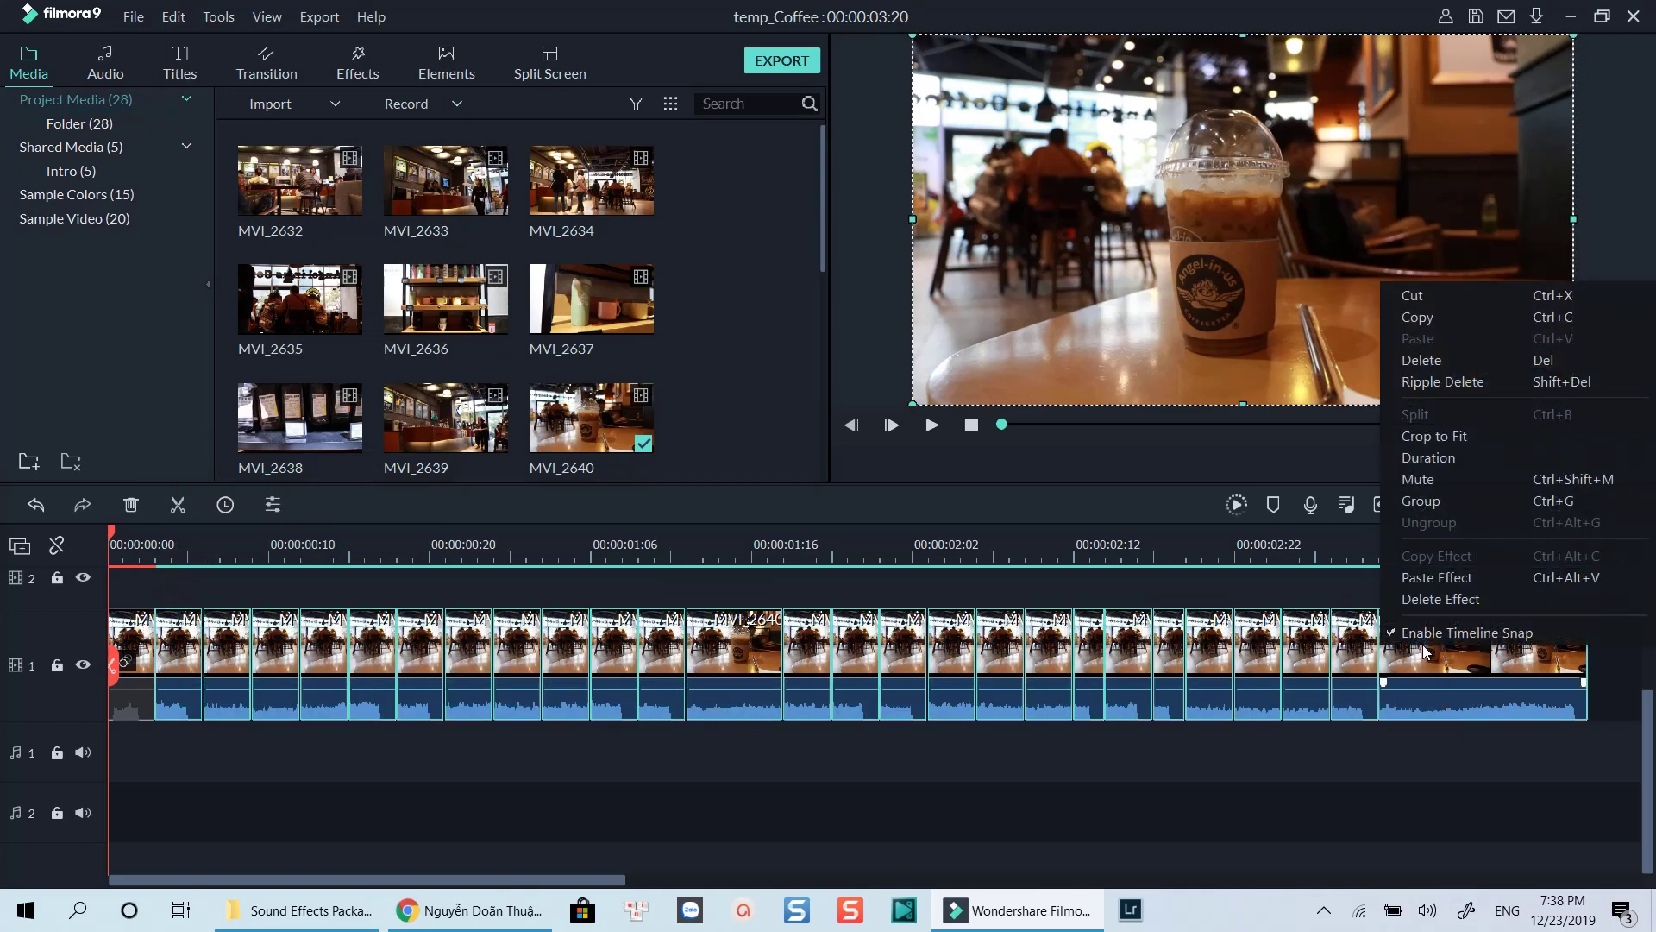
{"action": "left_click", "coordinate": [1420, 577]}
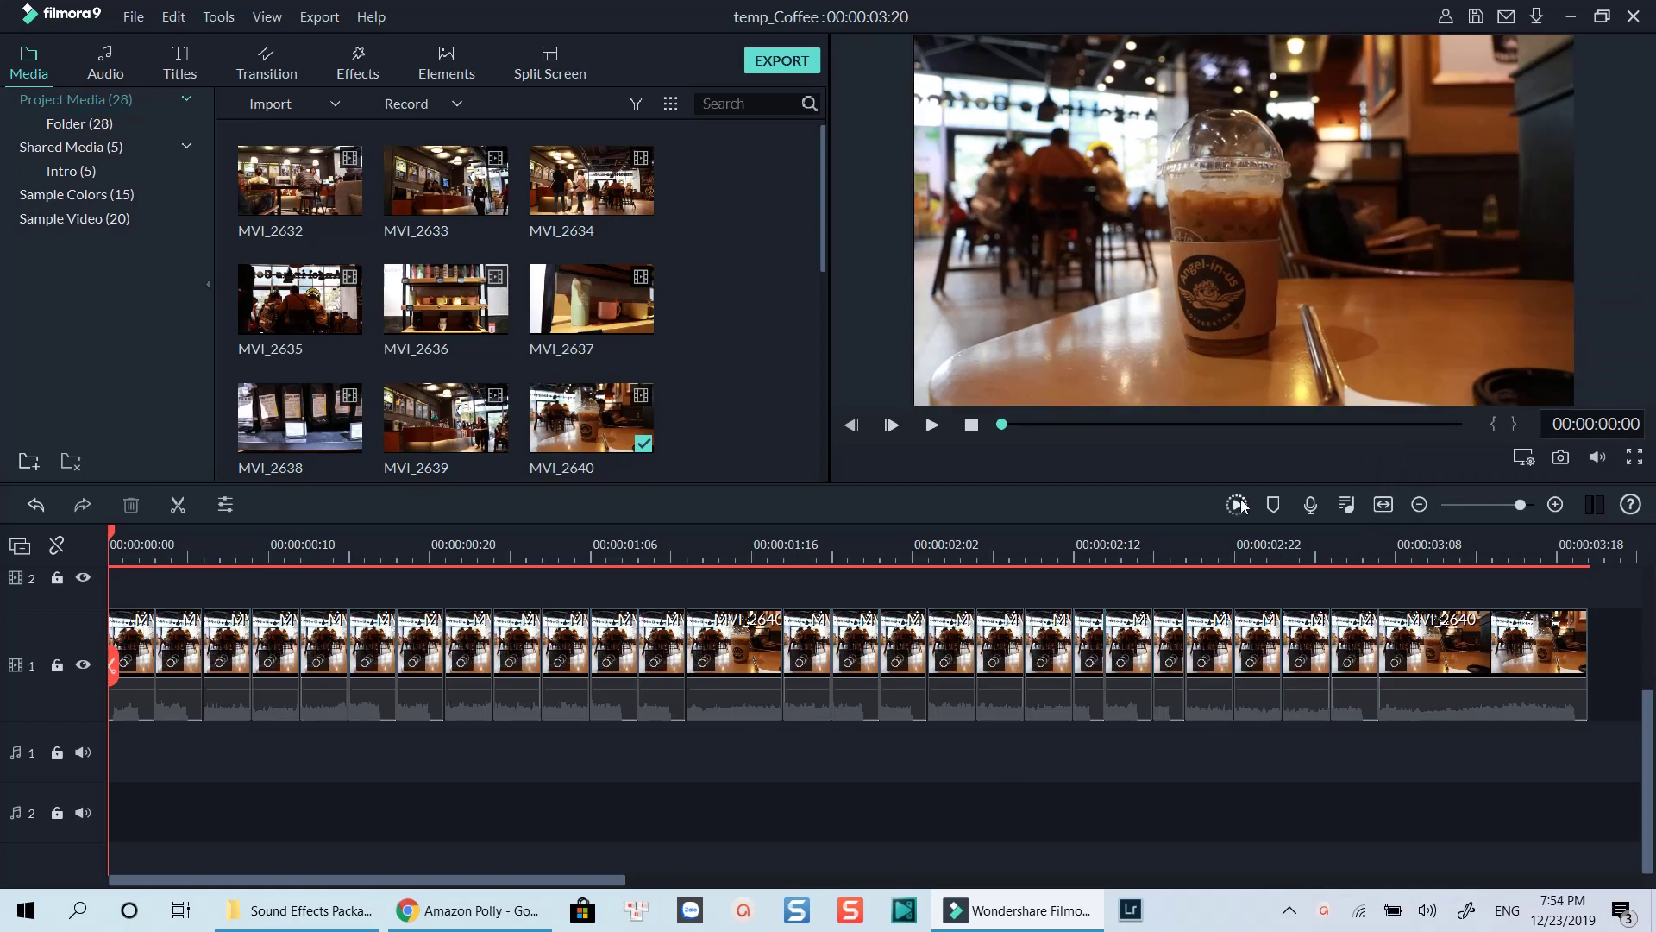
{"action": "key", "text": "Return"}
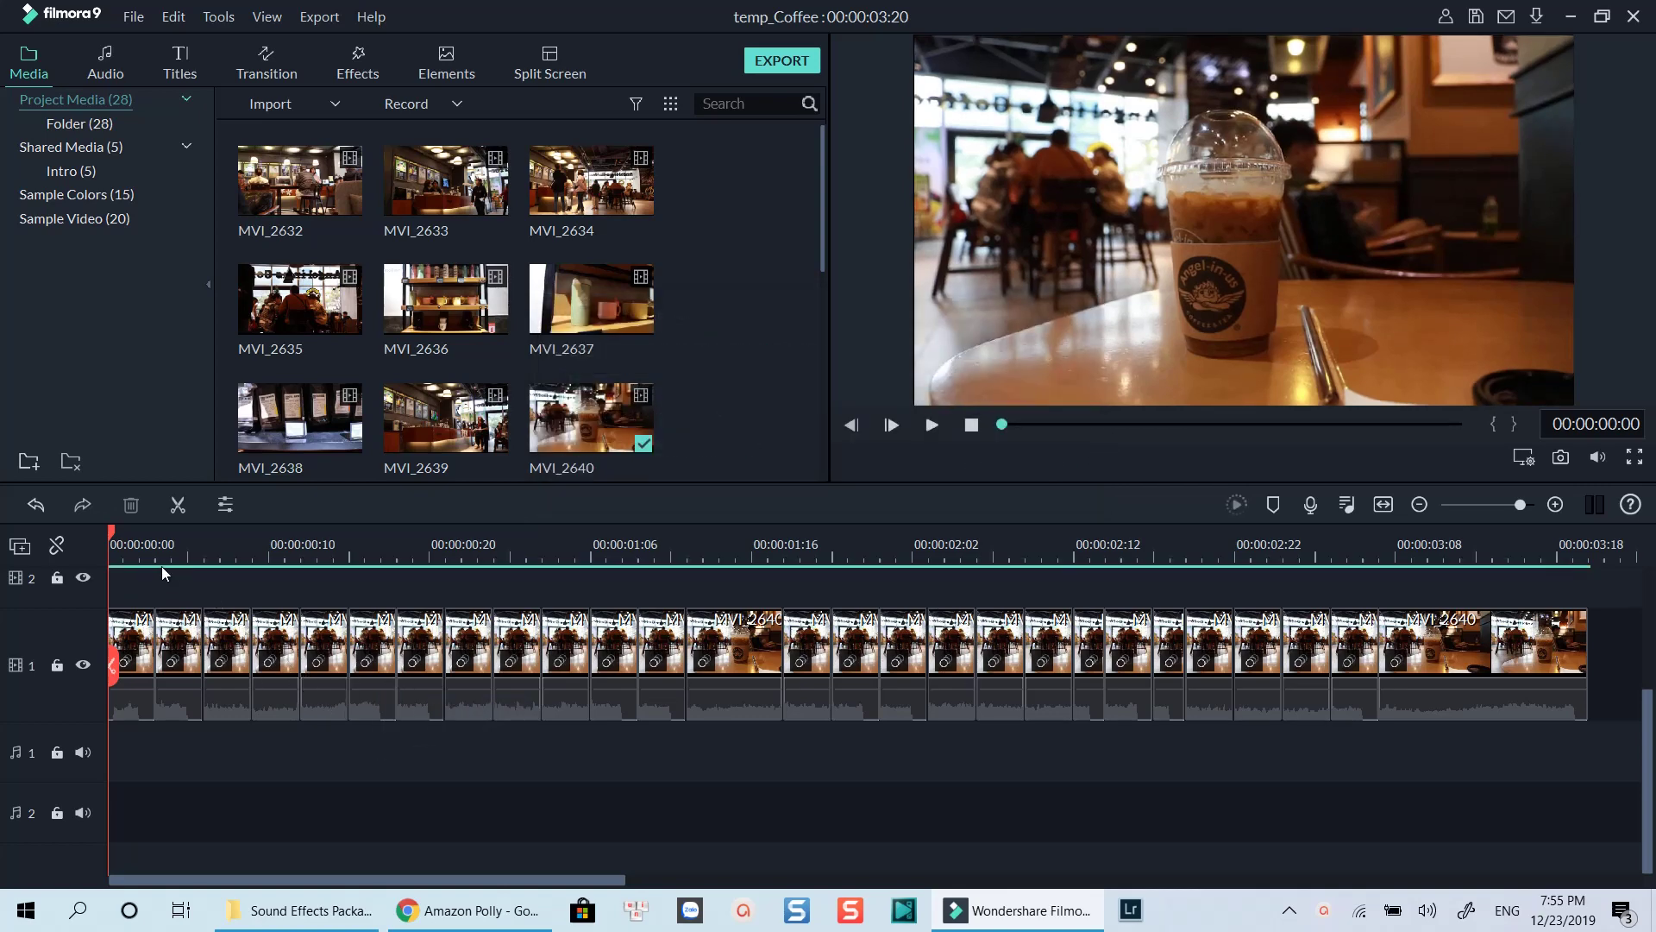
{"action": "key", "text": "space"}
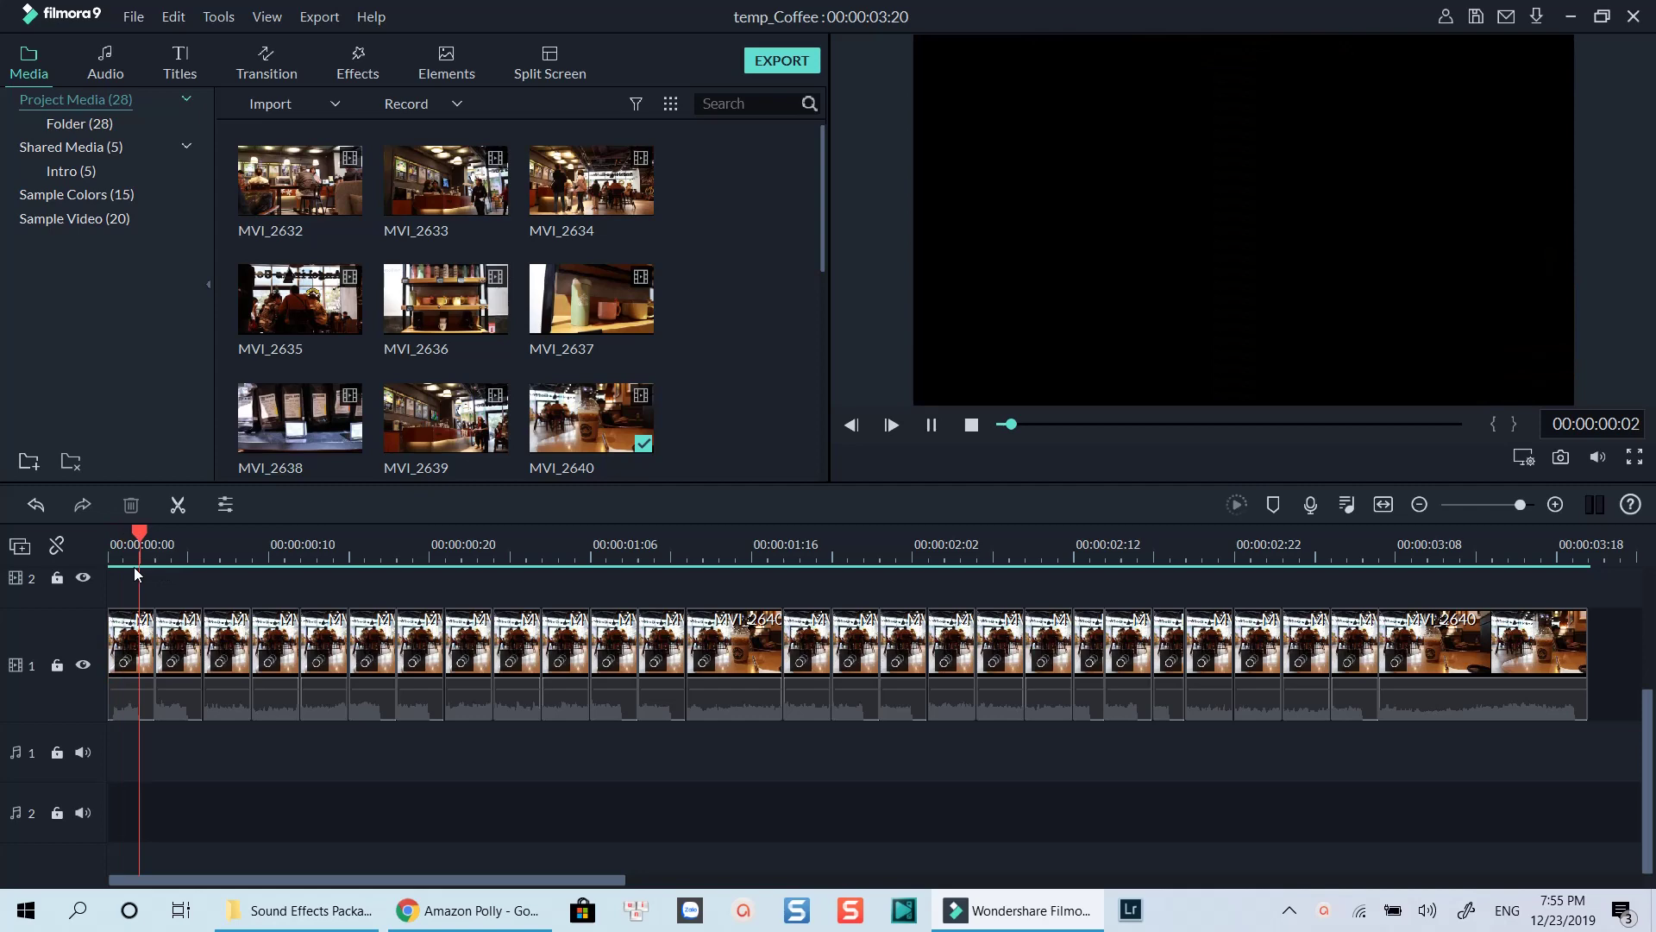